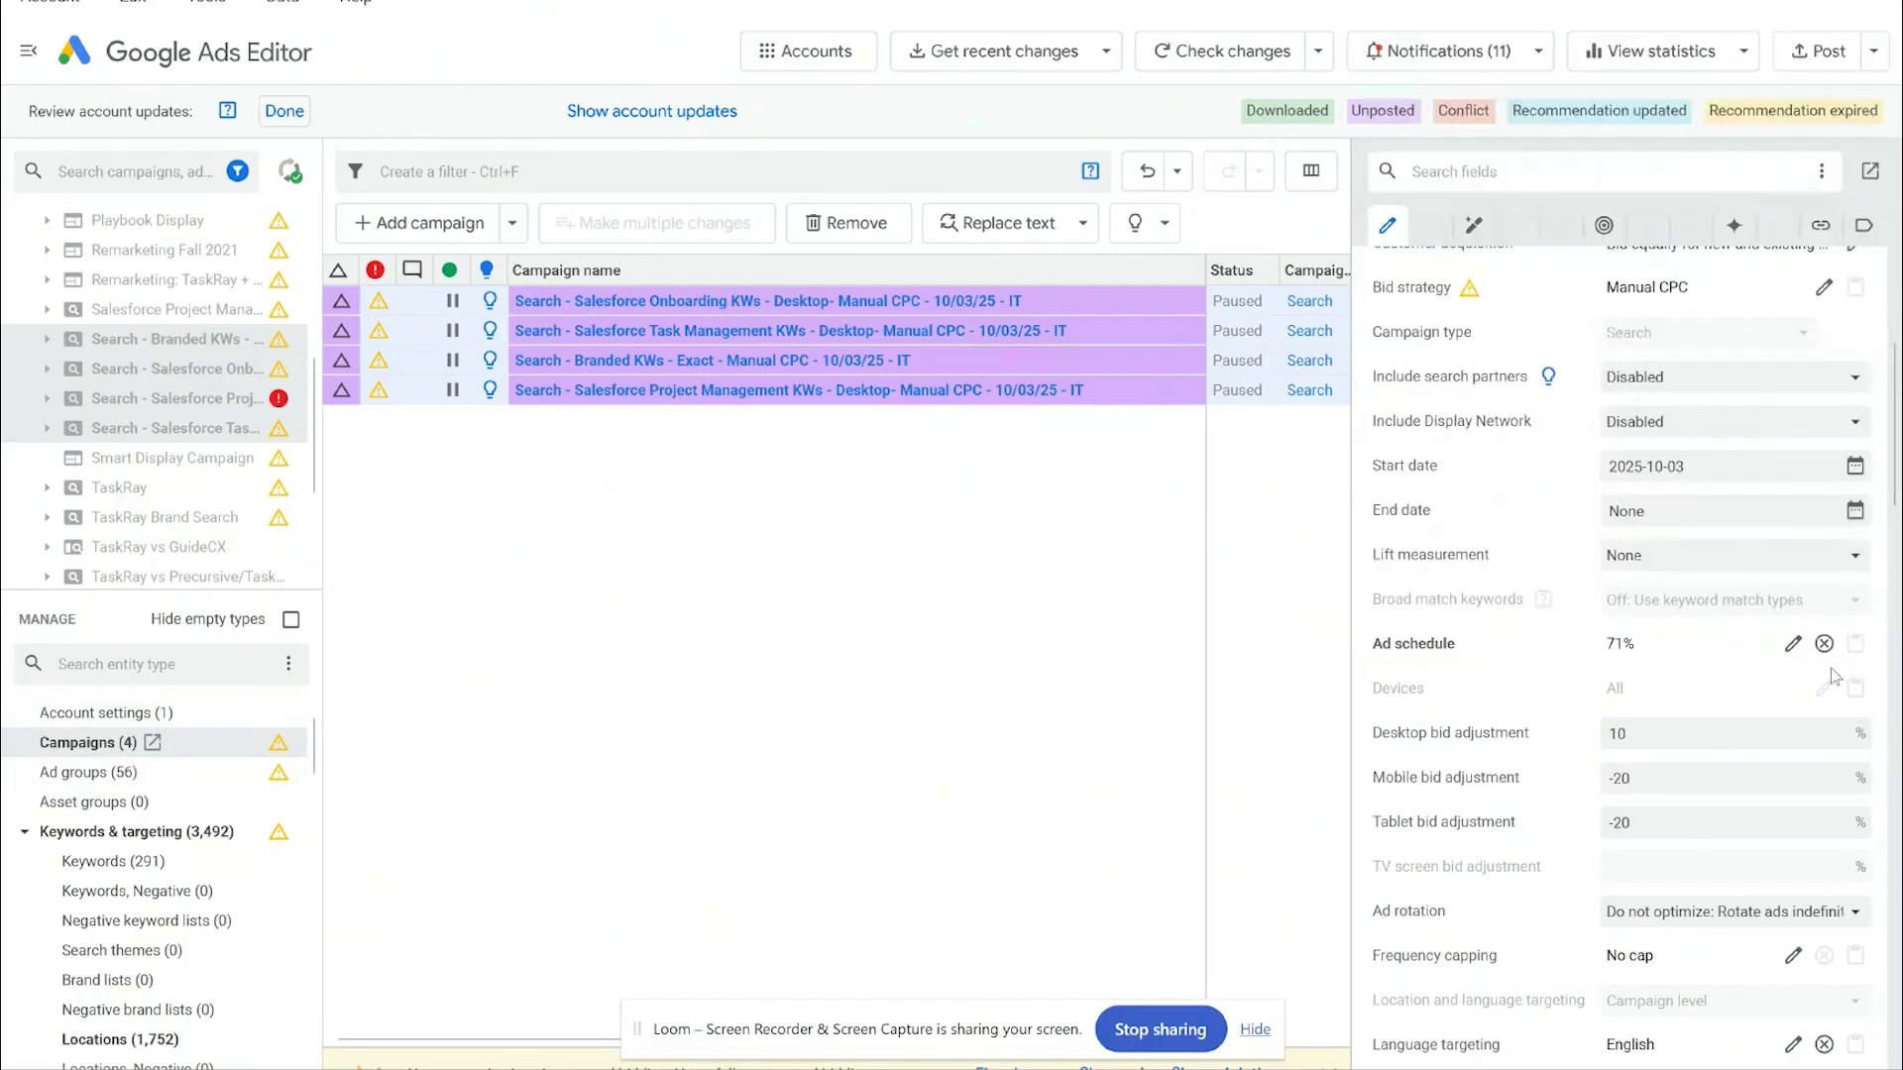
- Open the ad schedule of the four selected campaigns and check the Monday overnight and late-evening intervals
click(1792, 645)
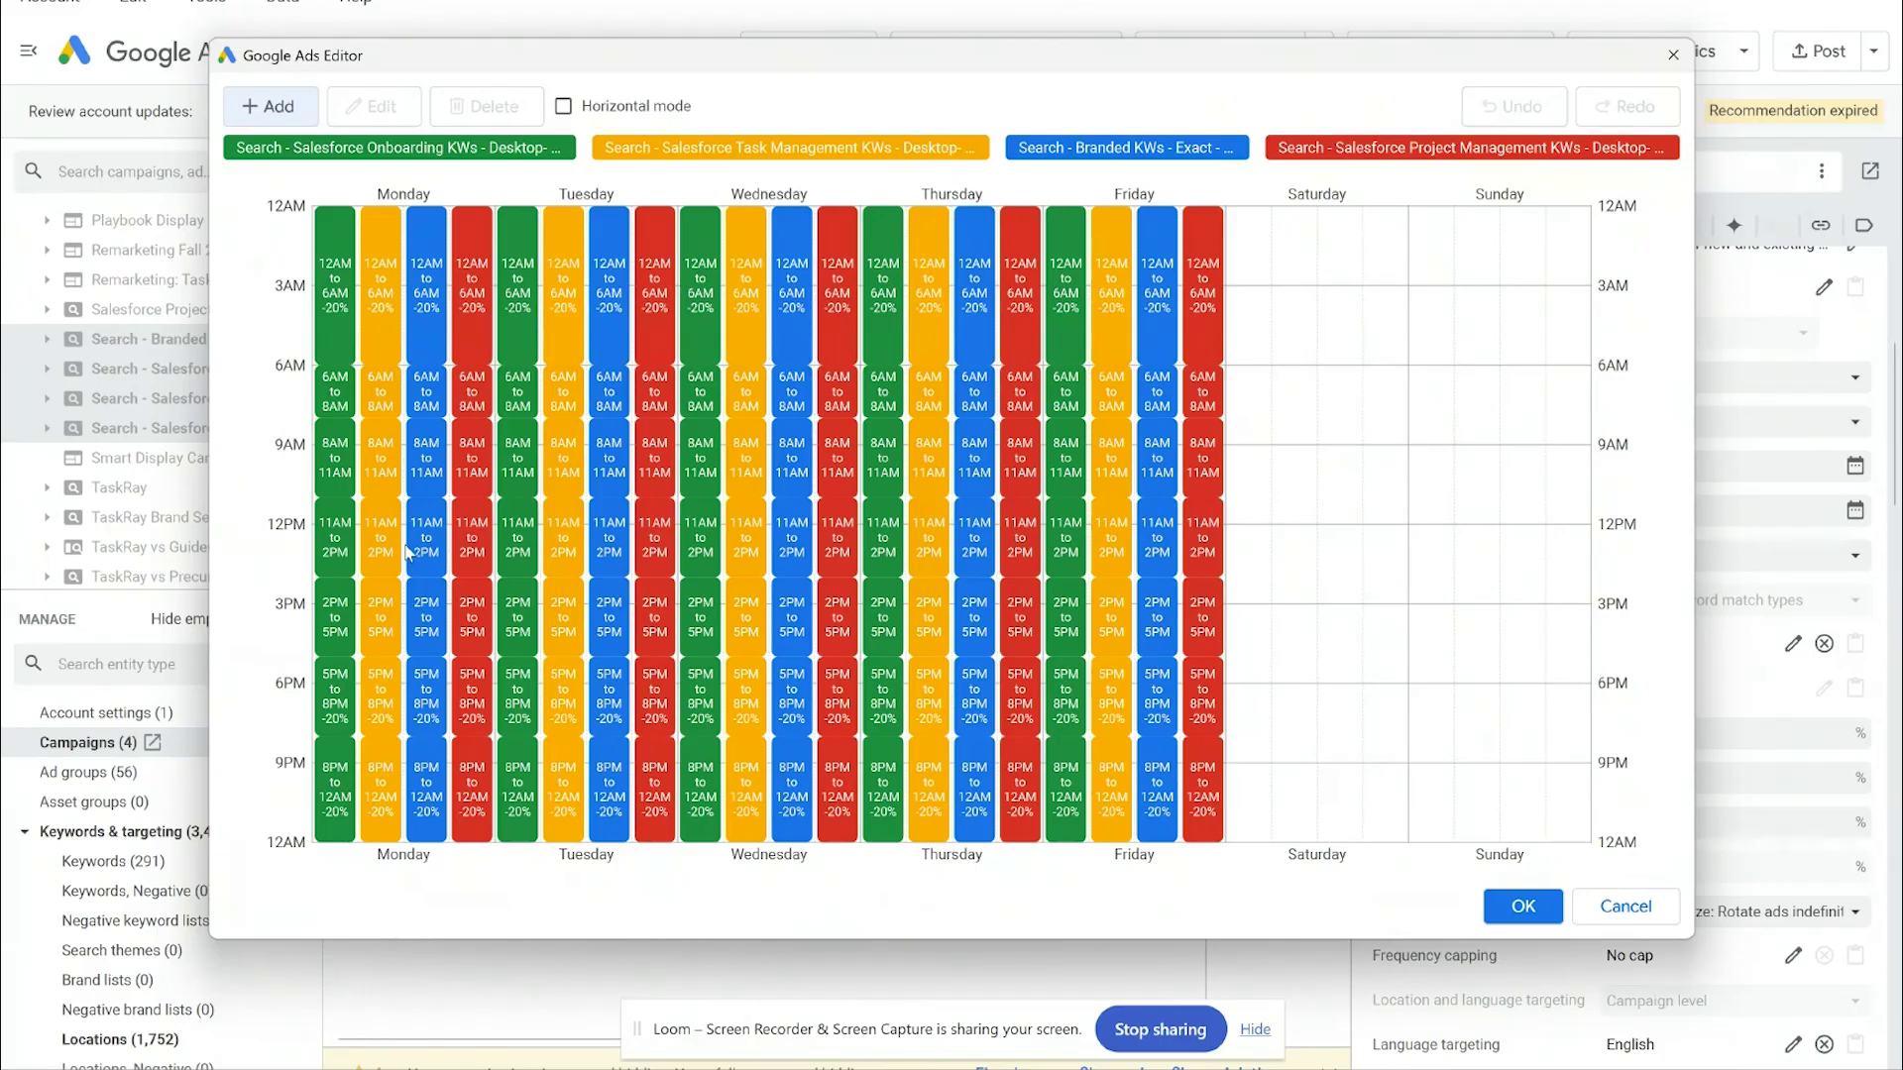
click(337, 337)
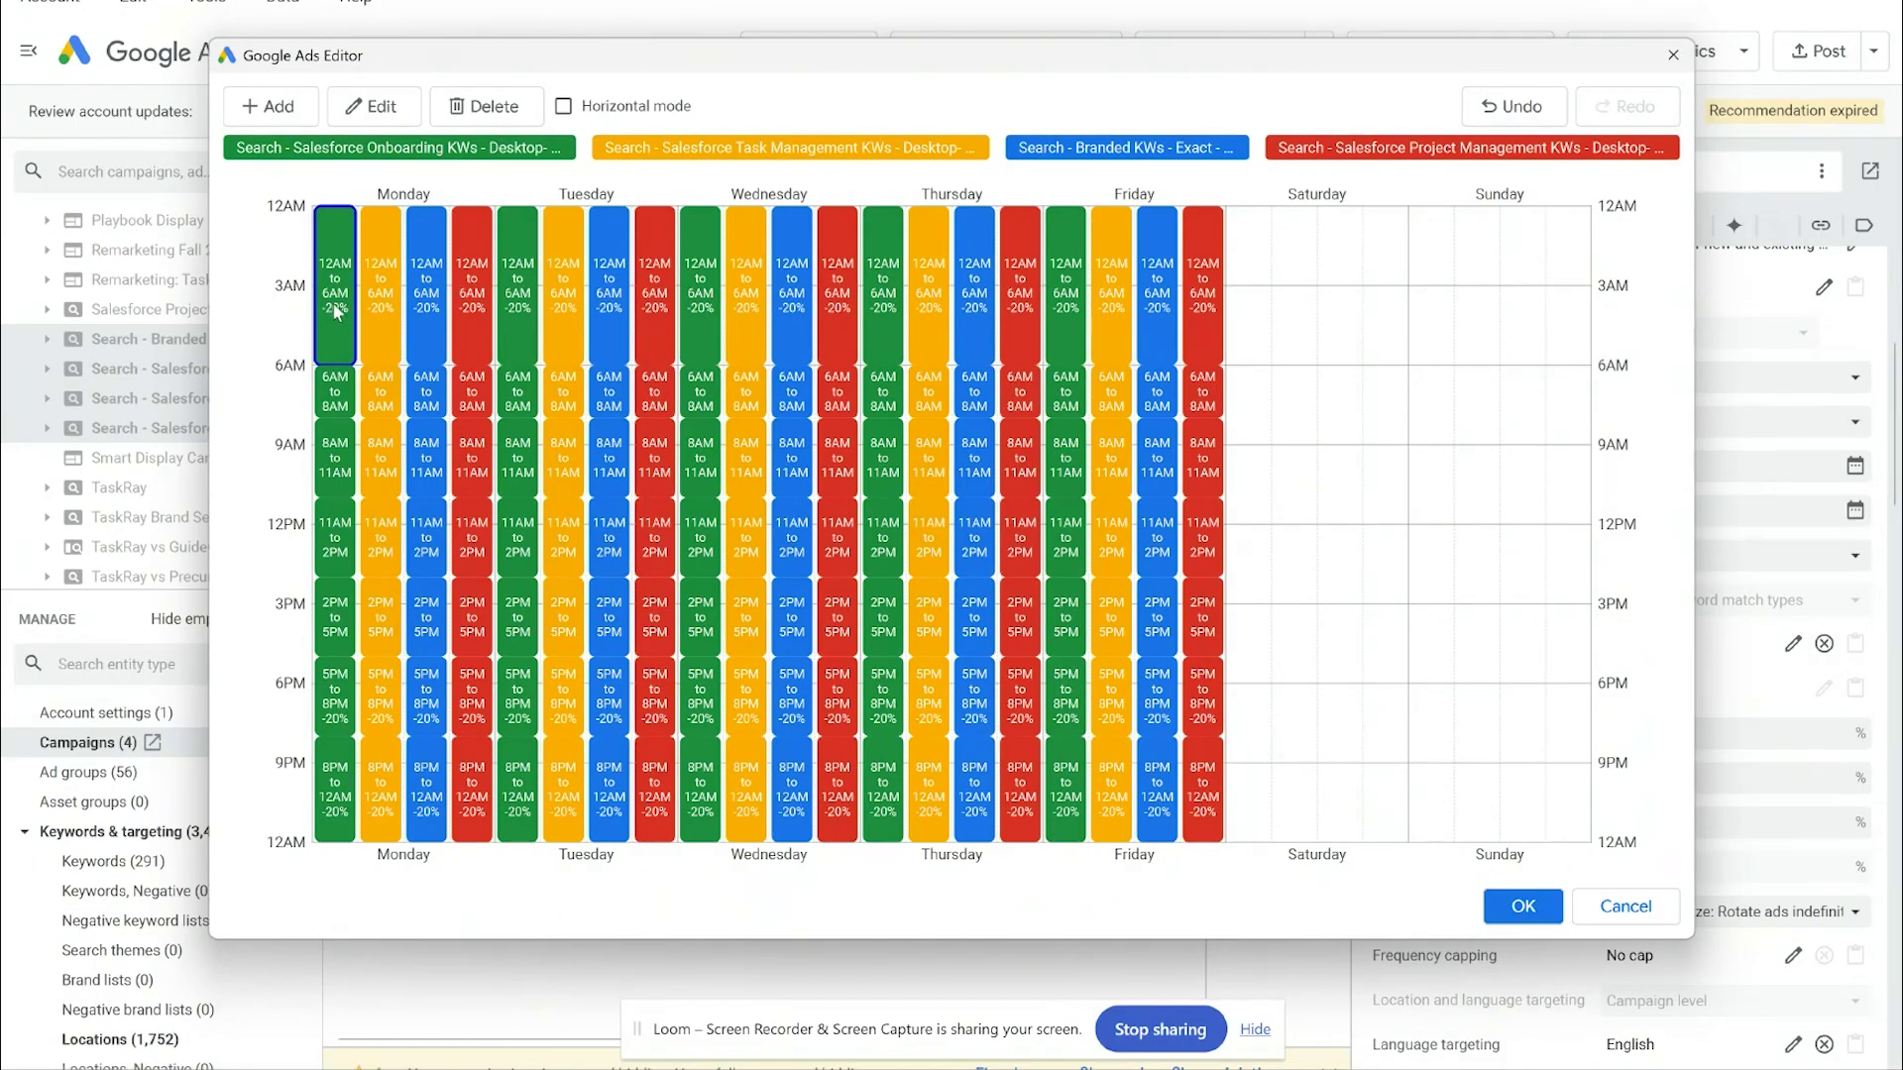
click(339, 798)
click(440, 789)
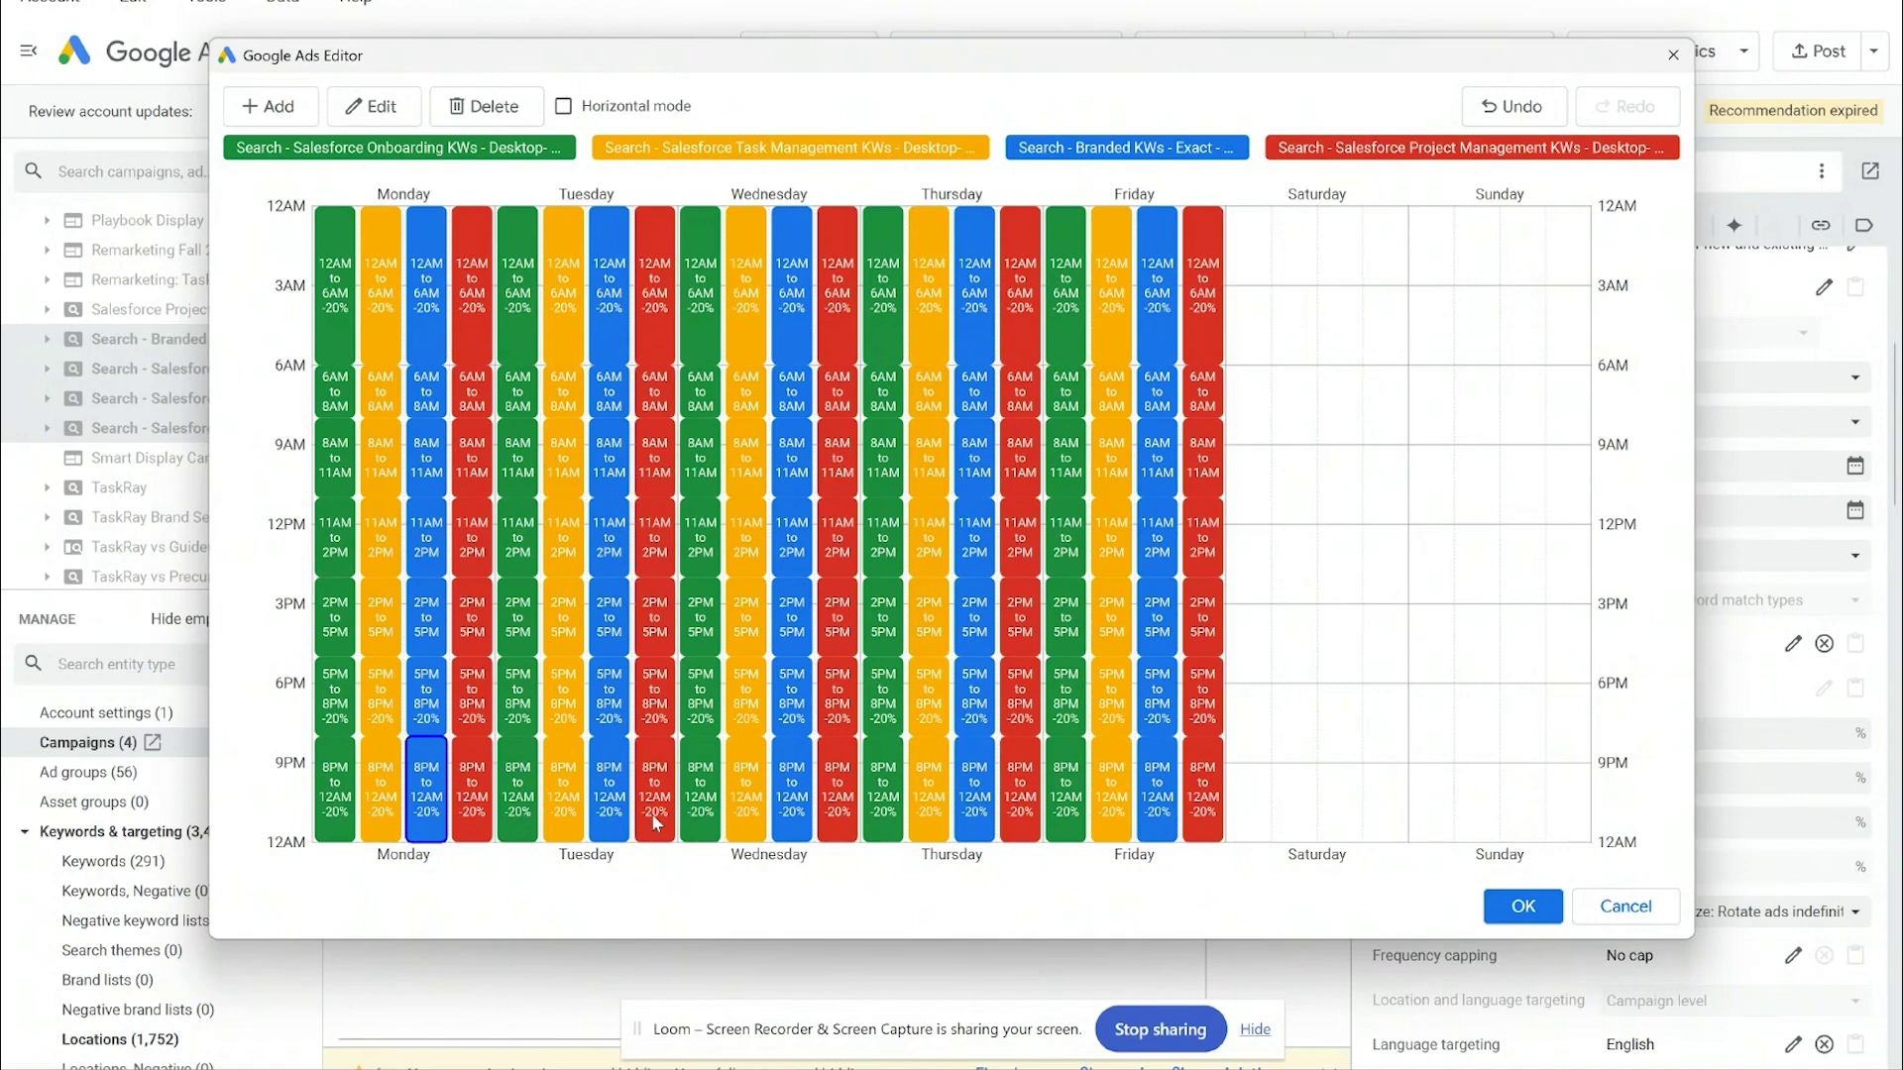
- Start a new Saturday interval from 12 AM and apply it to all four campaigns
click(1247, 220)
key(Delete)
click(1246, 222)
click(1246, 224)
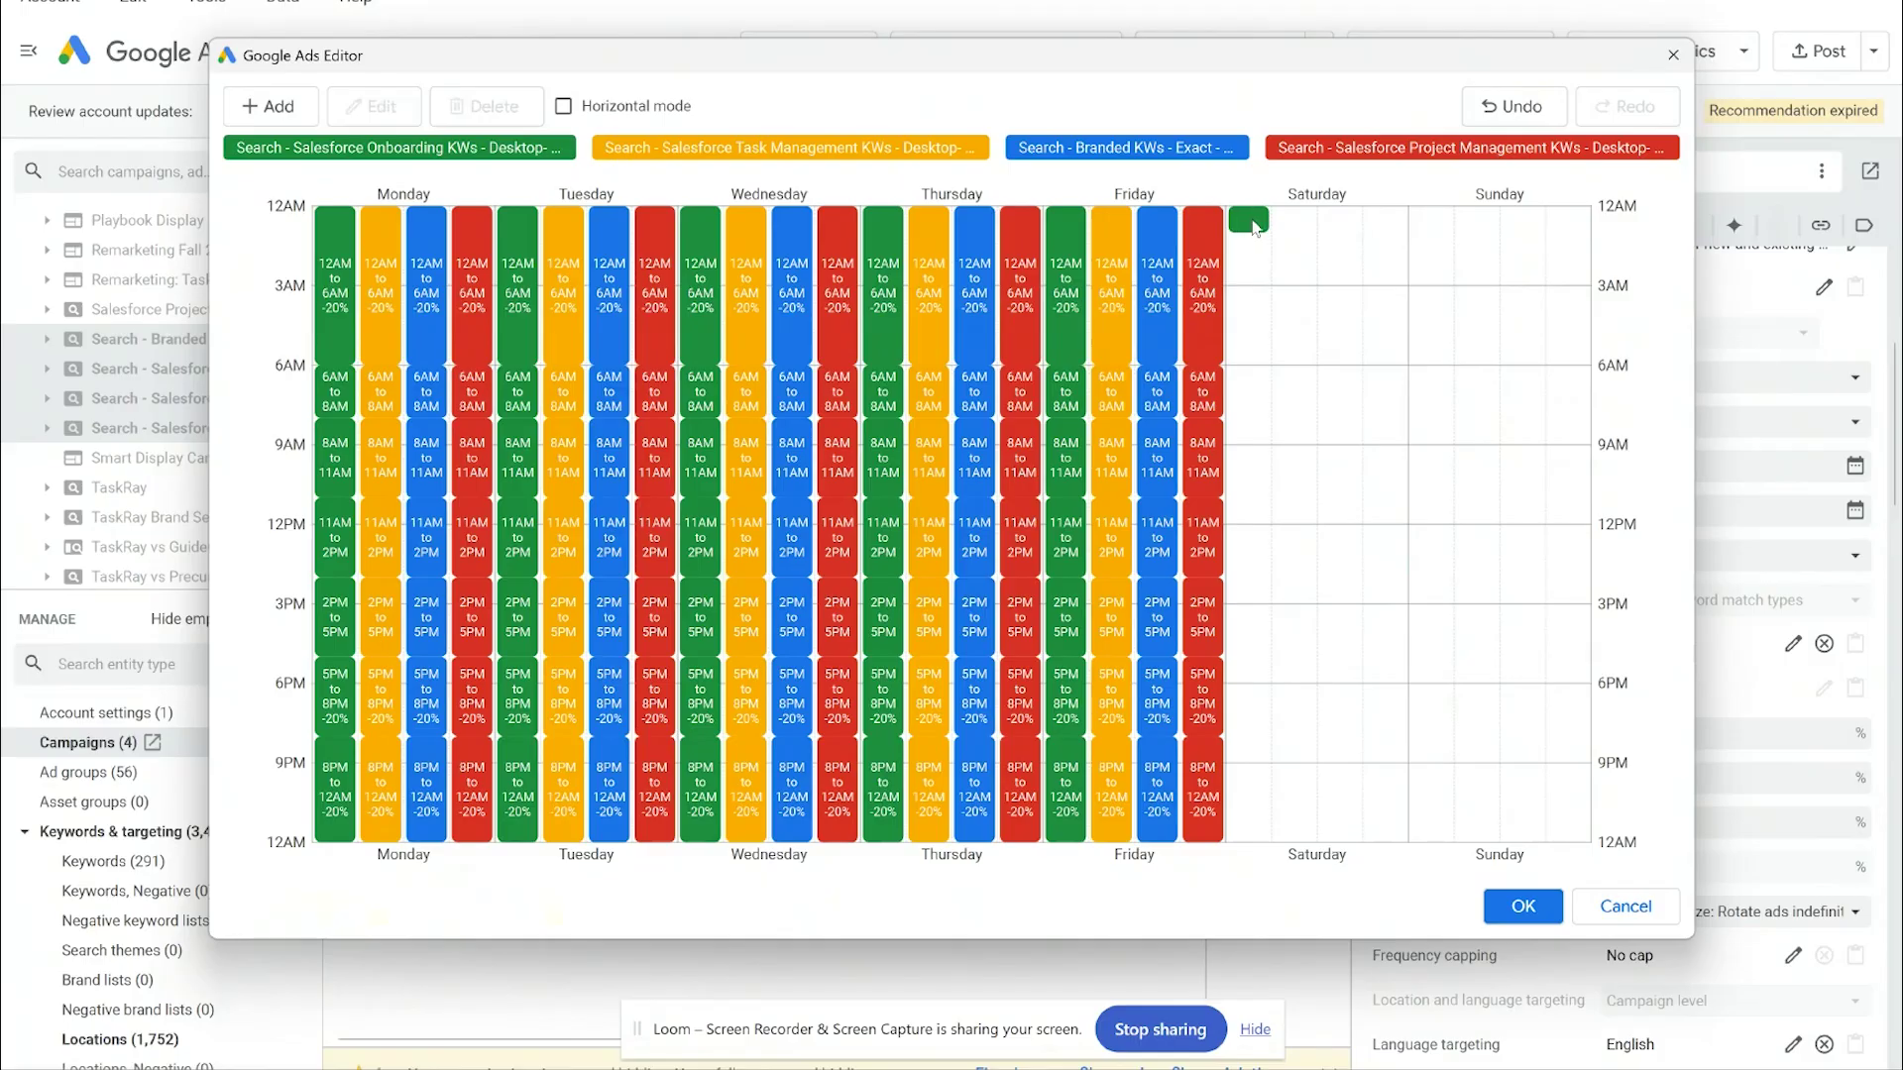
double_click(1246, 224)
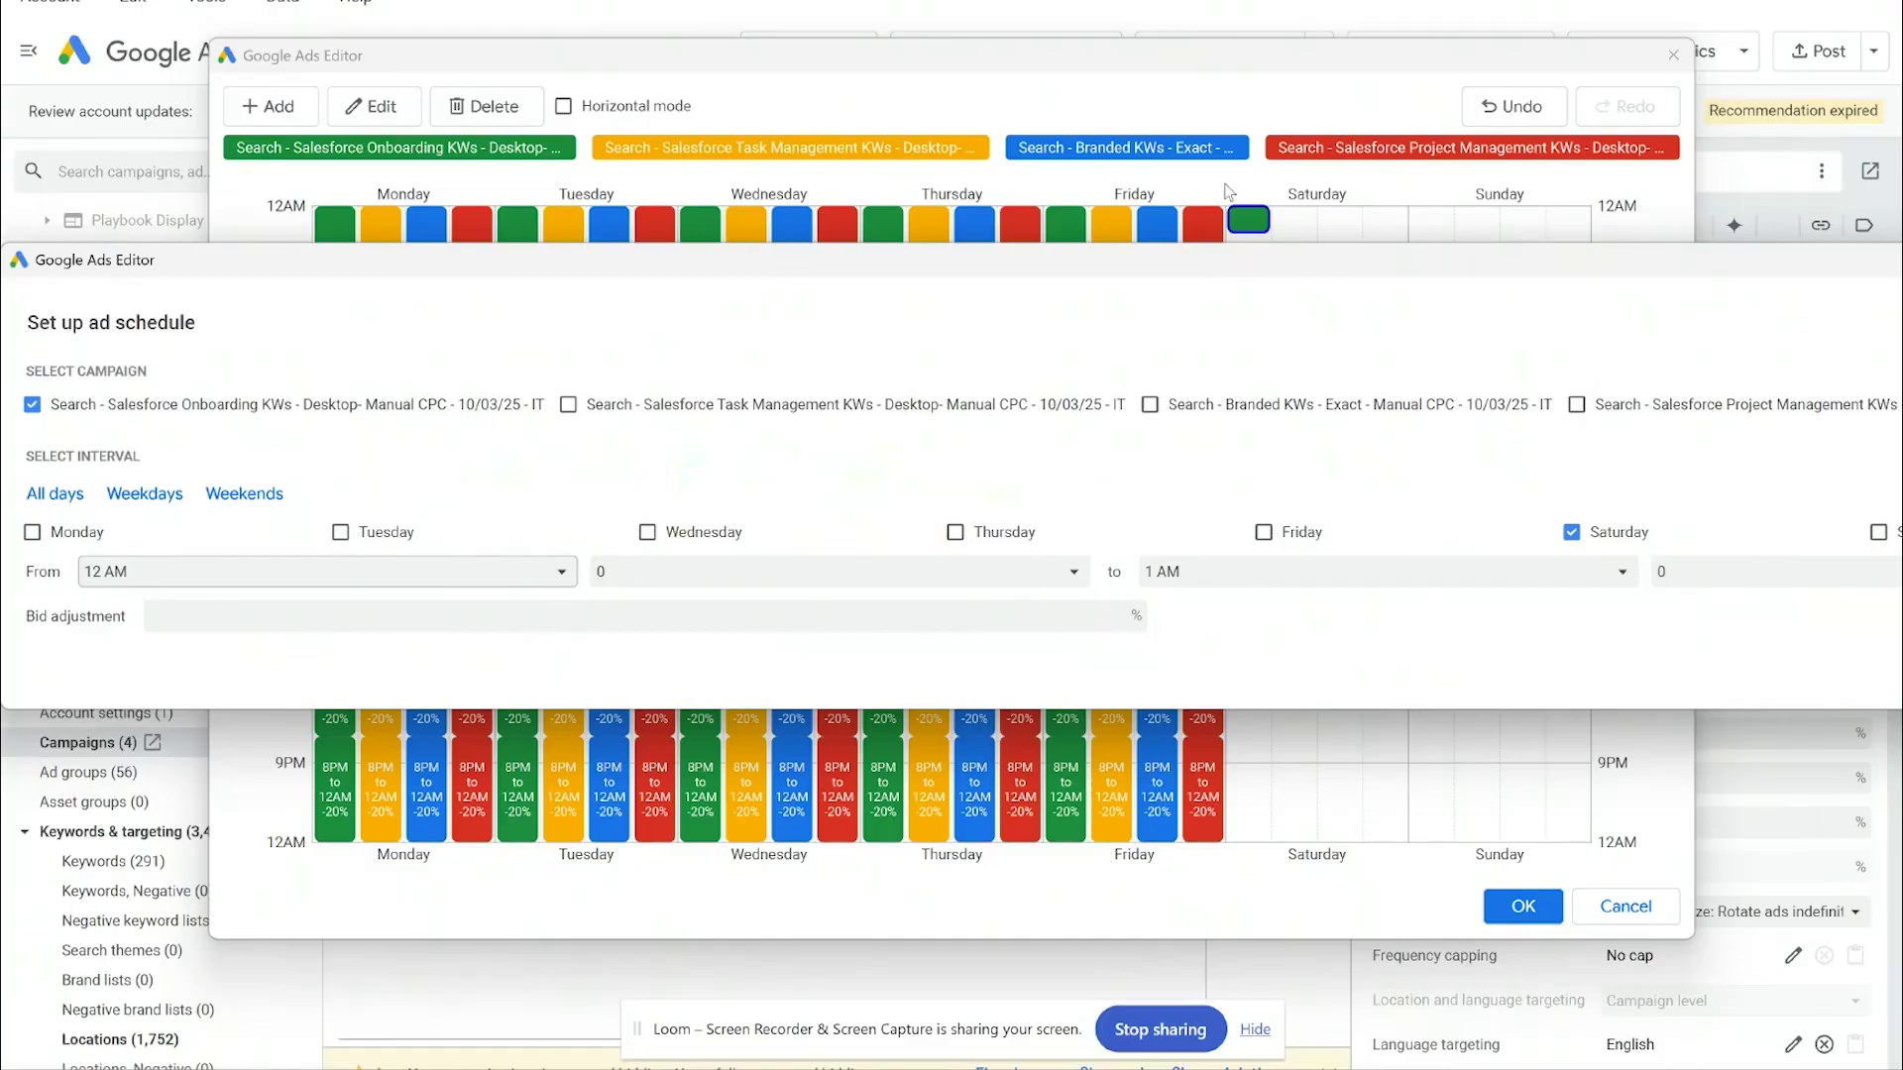
drag(1190, 259, 1310, 149)
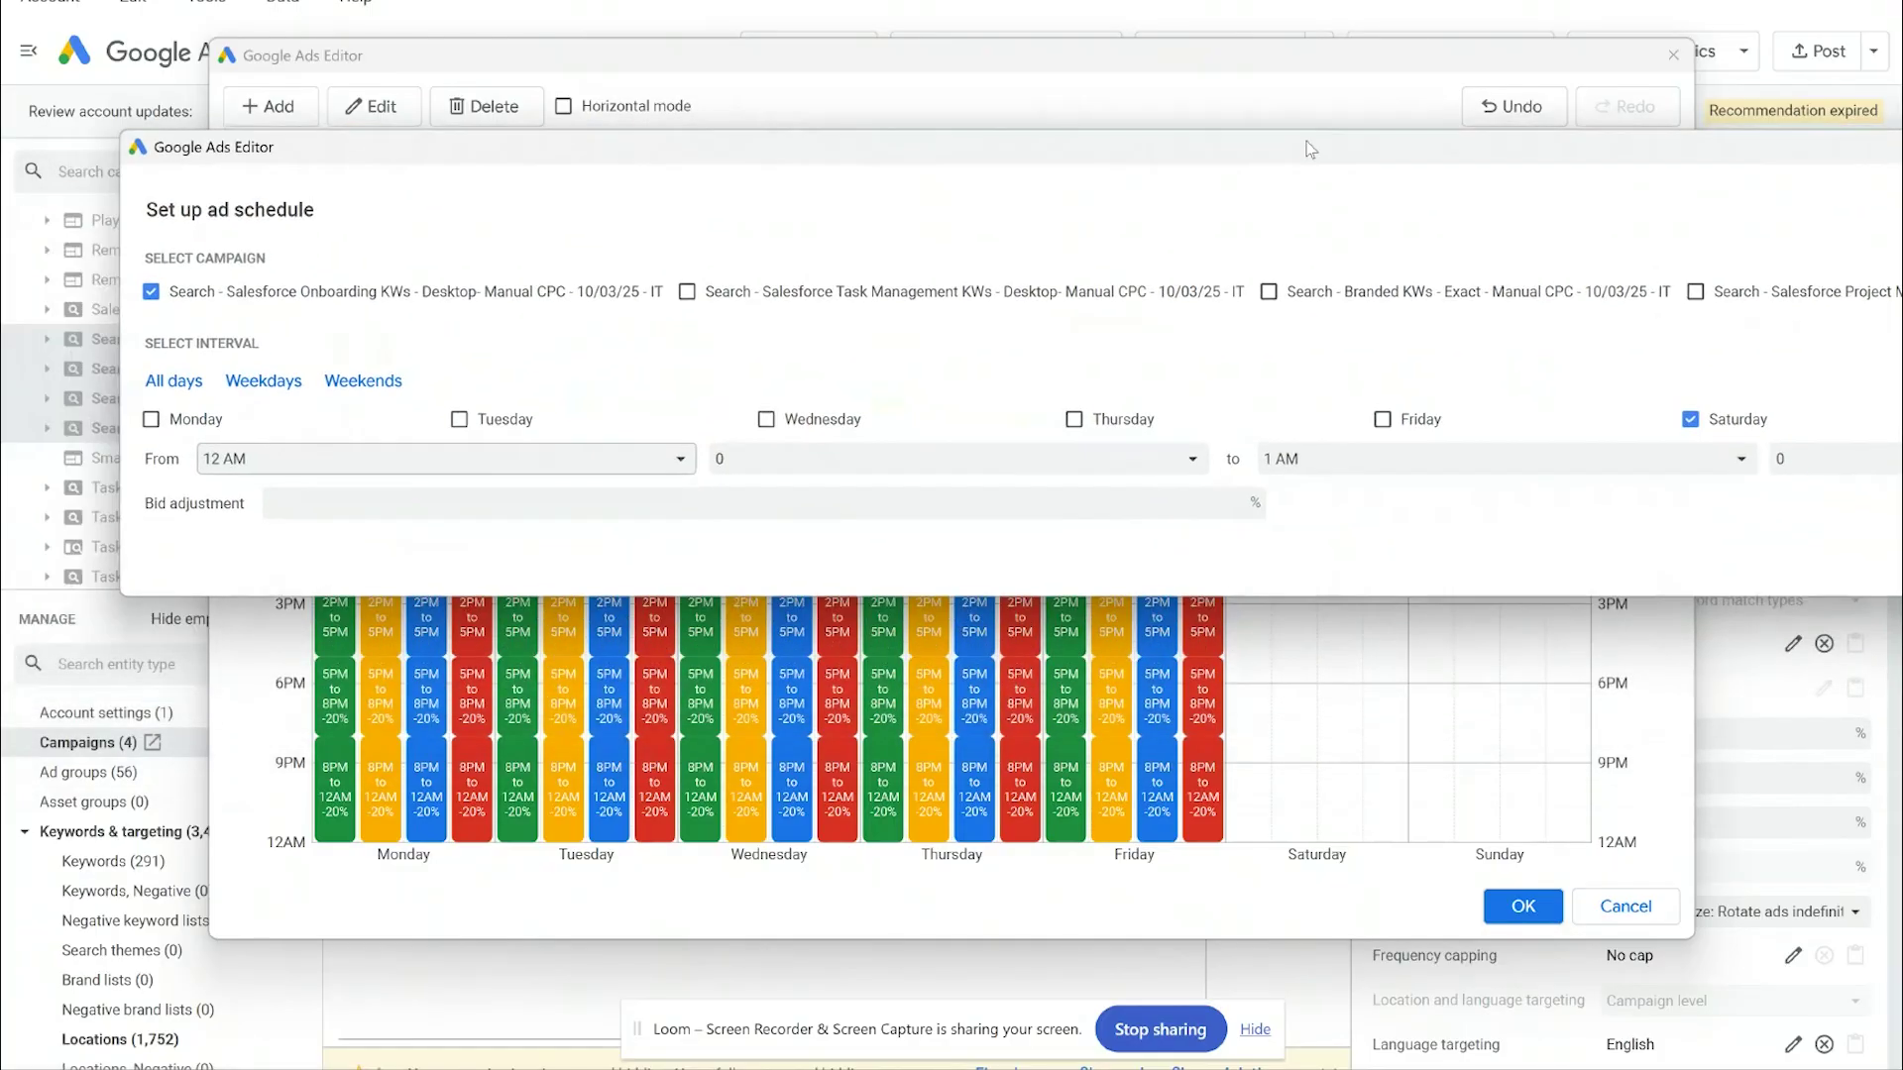
click(687, 292)
click(1270, 291)
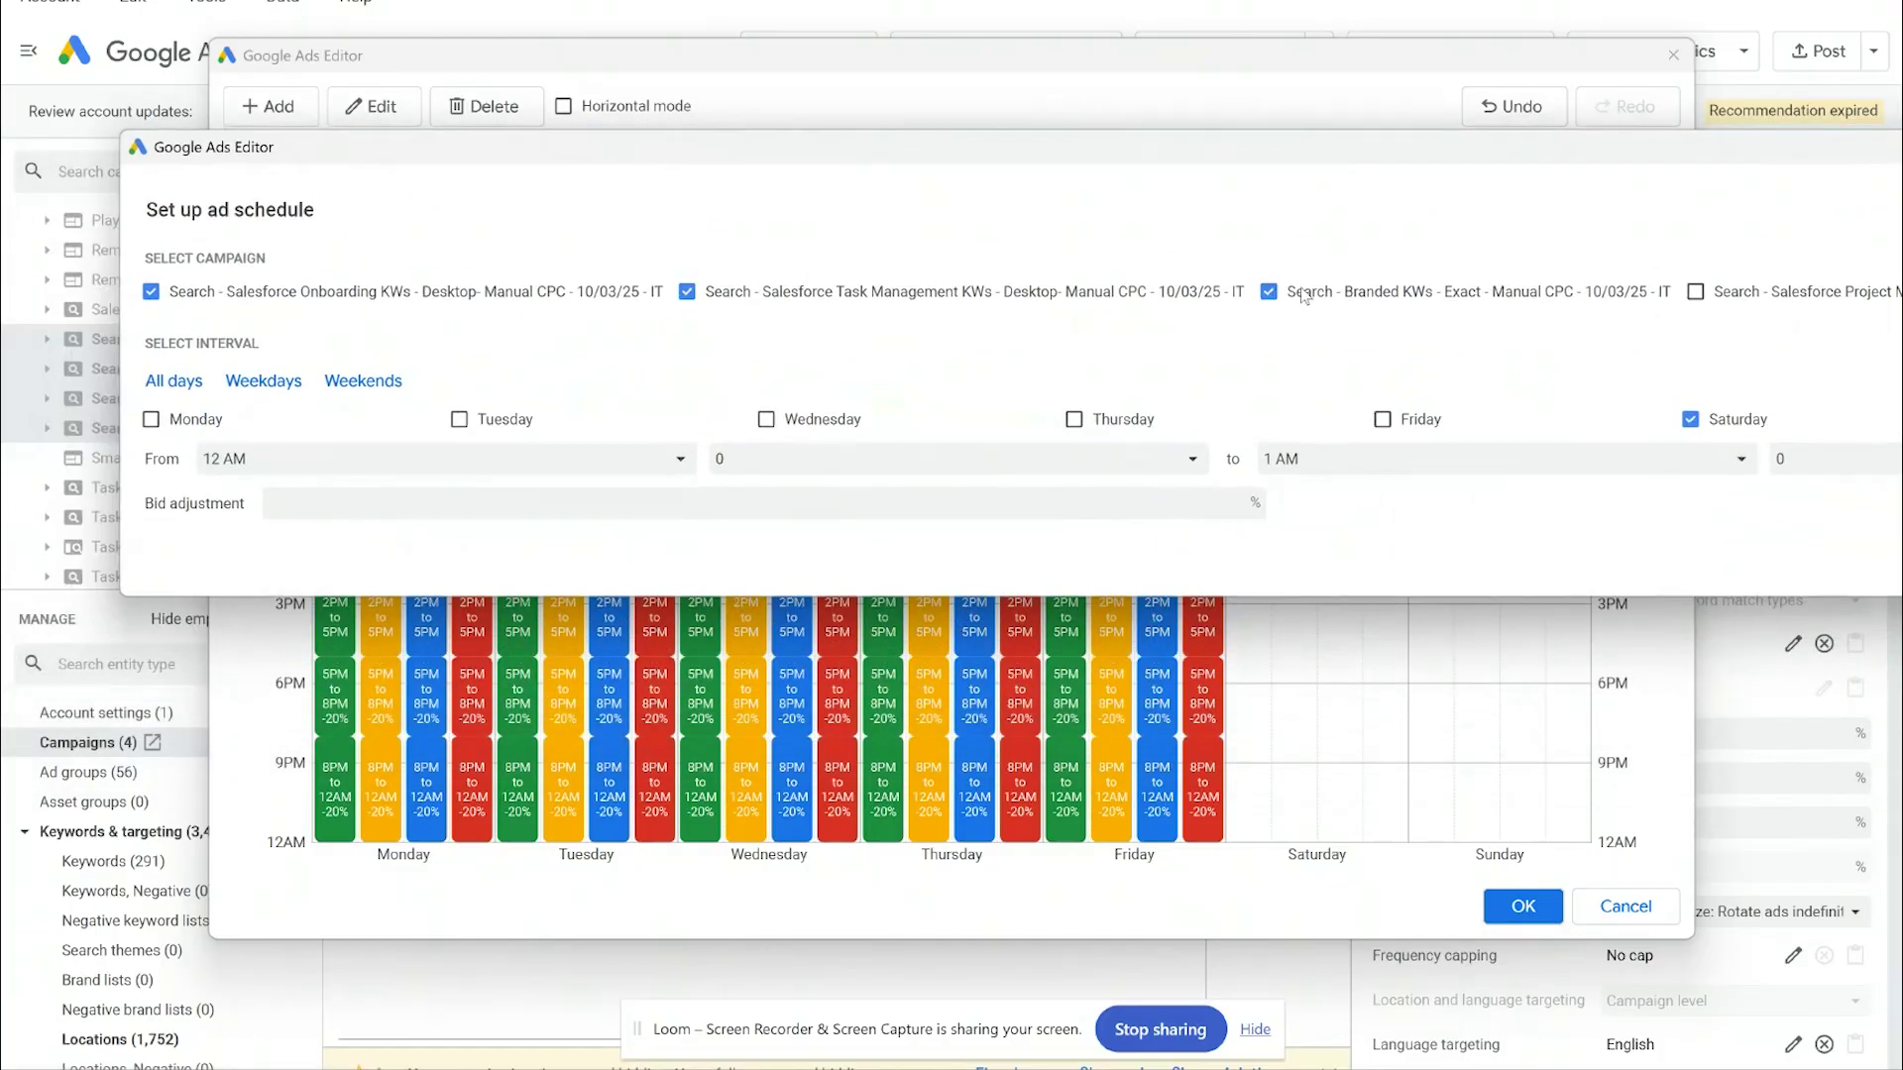
click(1699, 293)
- Set the interval to end at 7 AM on both weekend days with a -30% bid adjustment and add it
click(1447, 454)
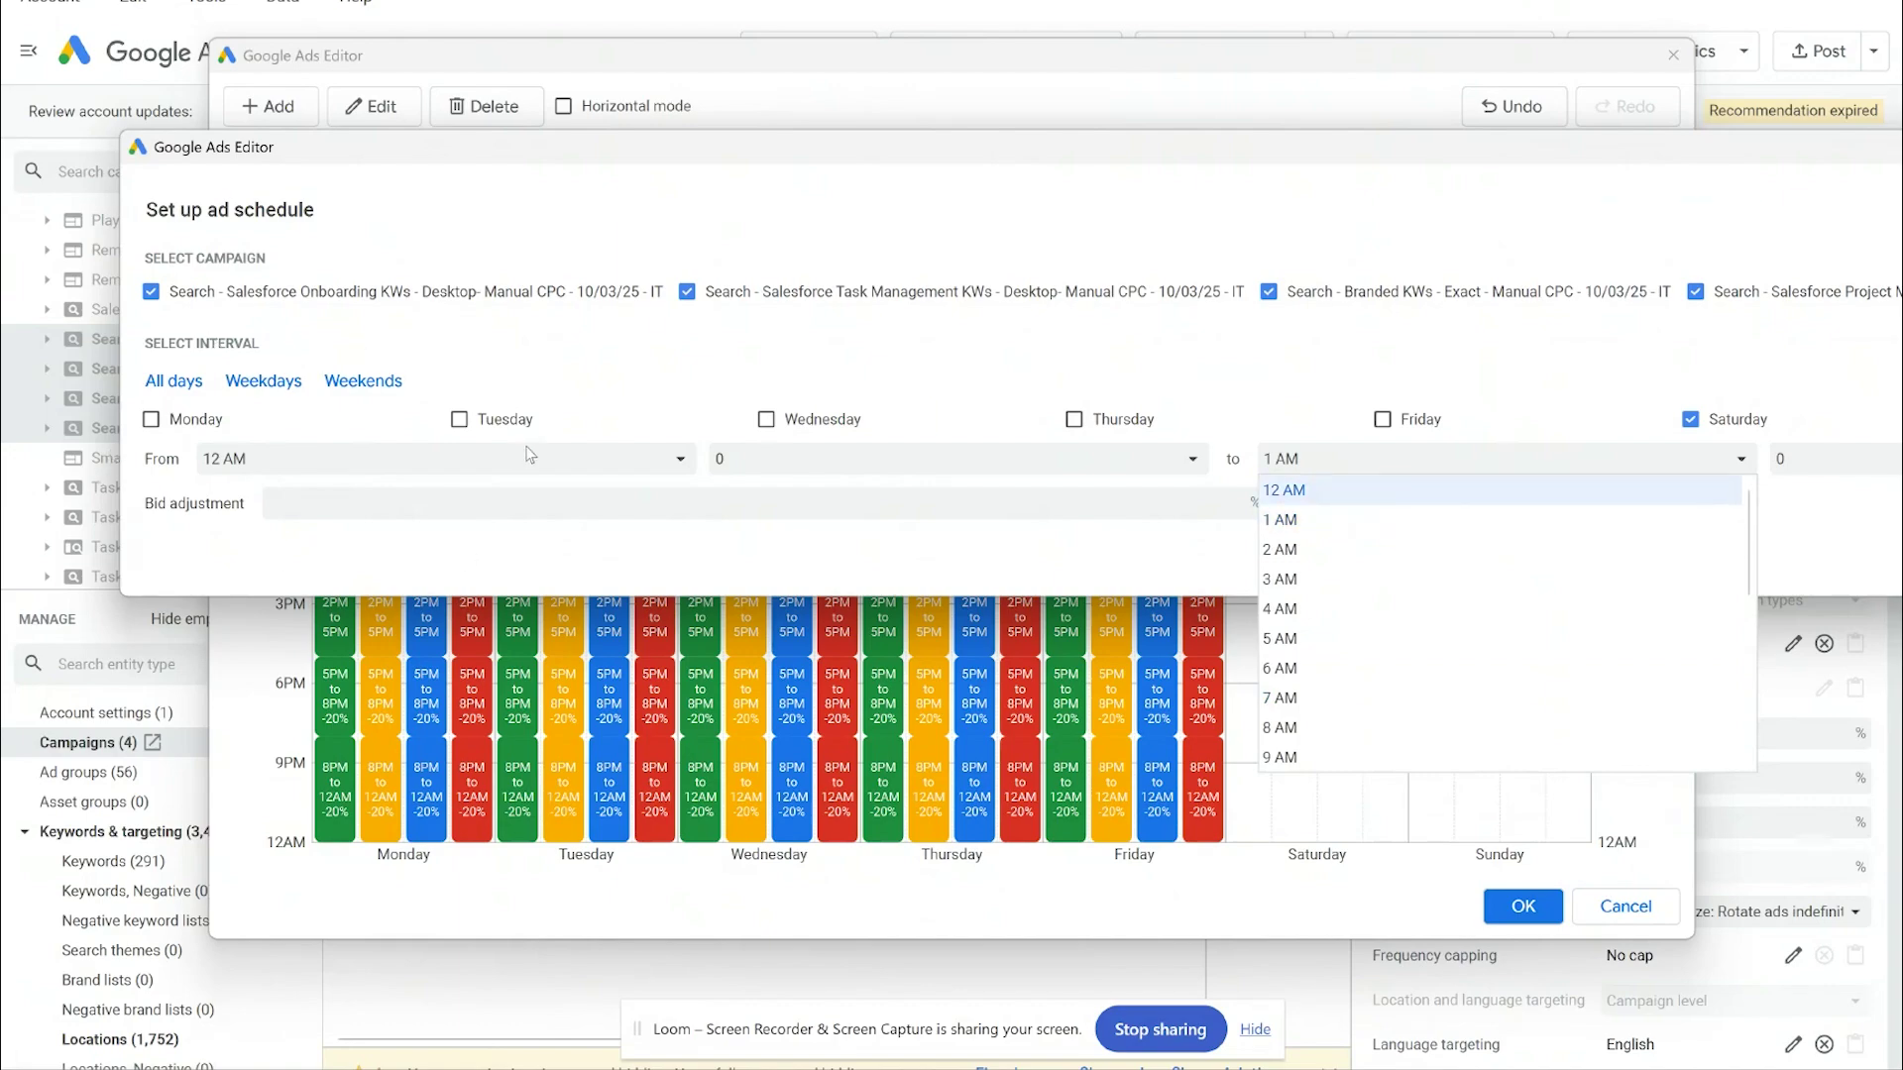
click(1390, 698)
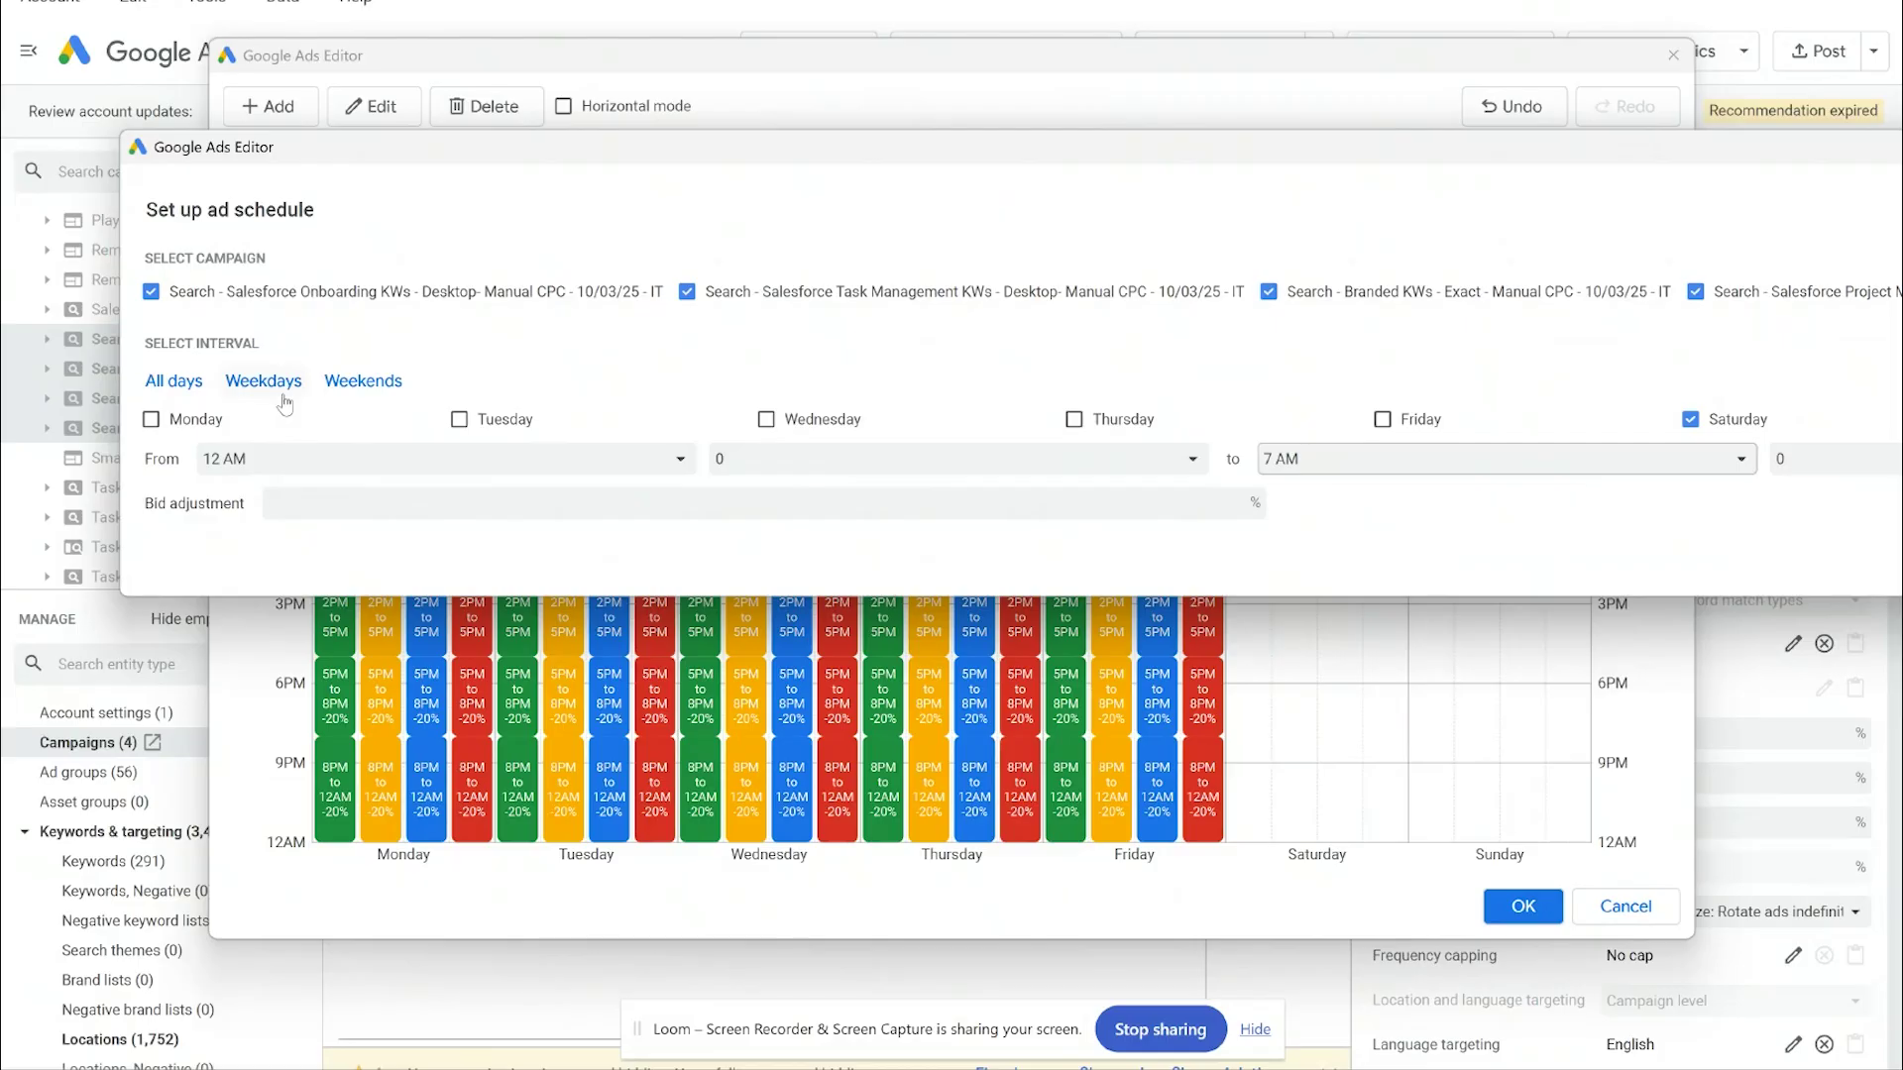
click(363, 382)
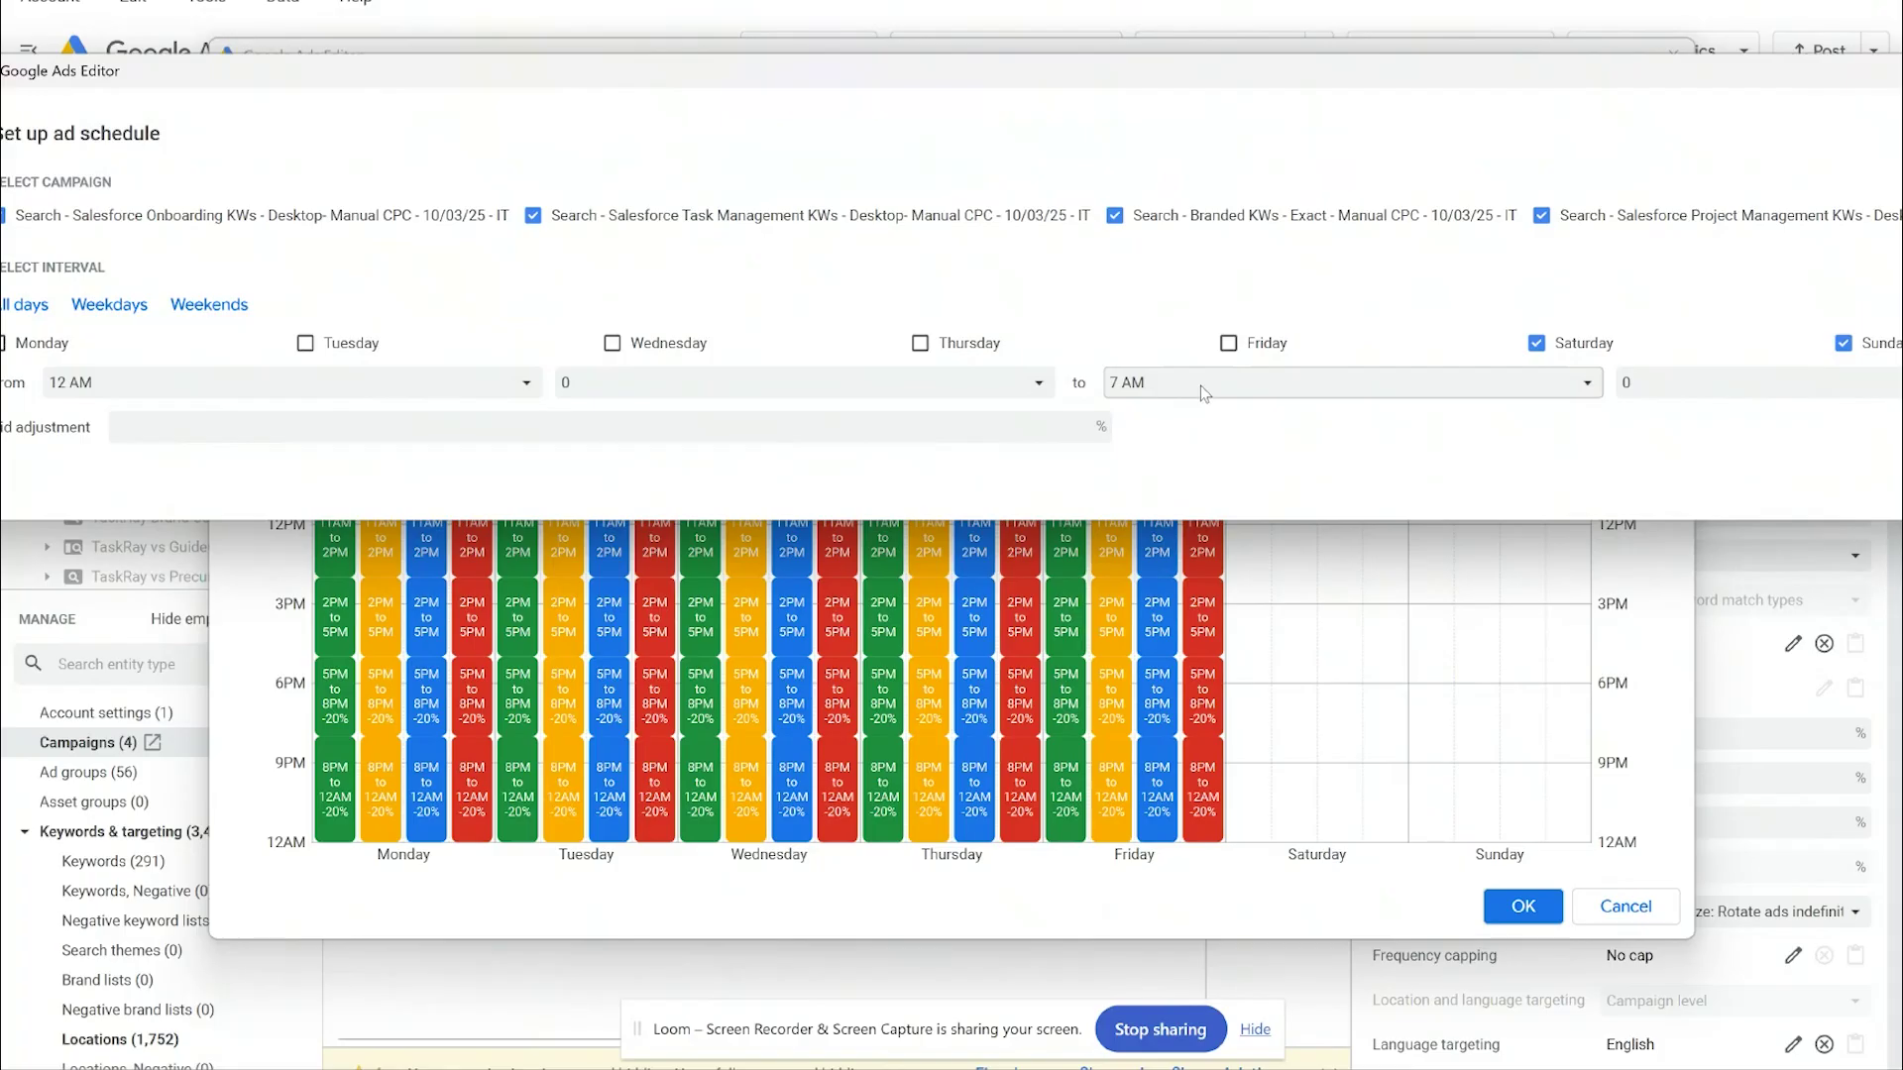
click(952, 428)
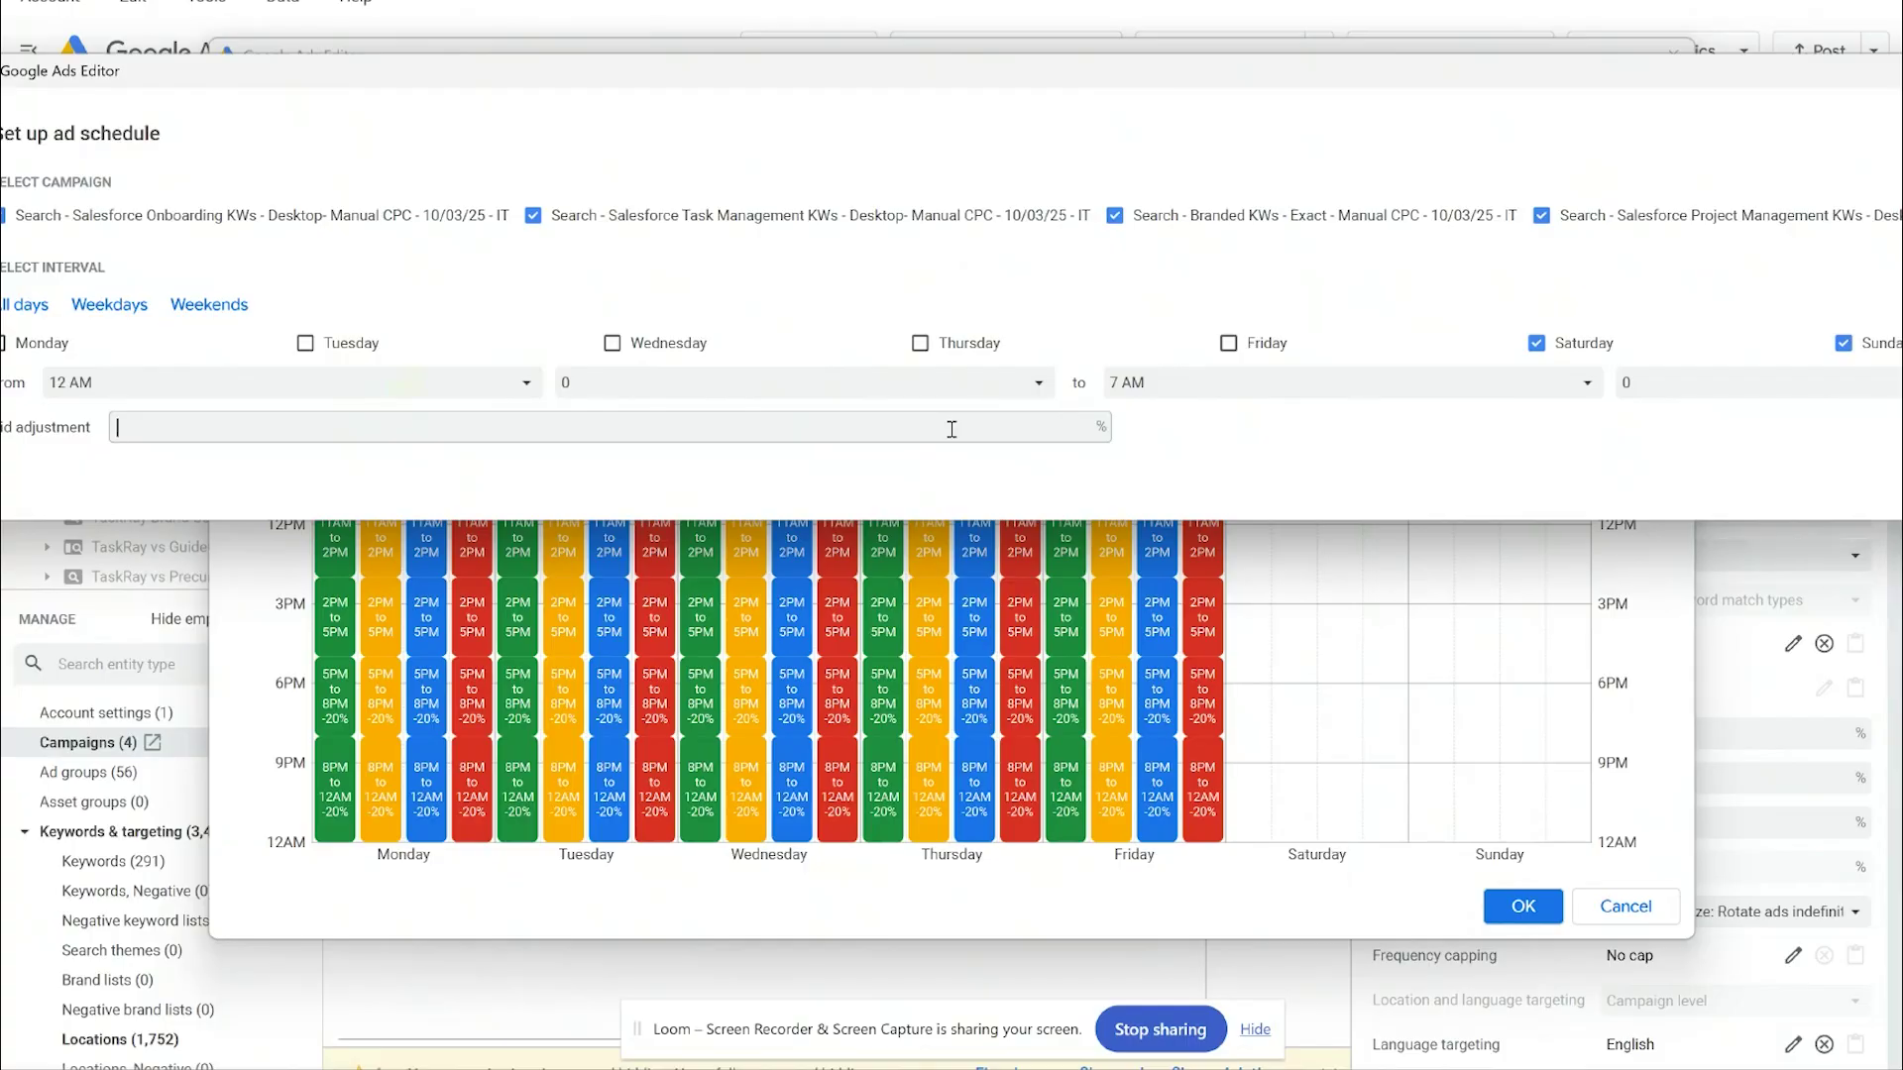
text(-30)
key(ctrl+a)
drag(1084, 77, 807, 53)
click(1660, 458)
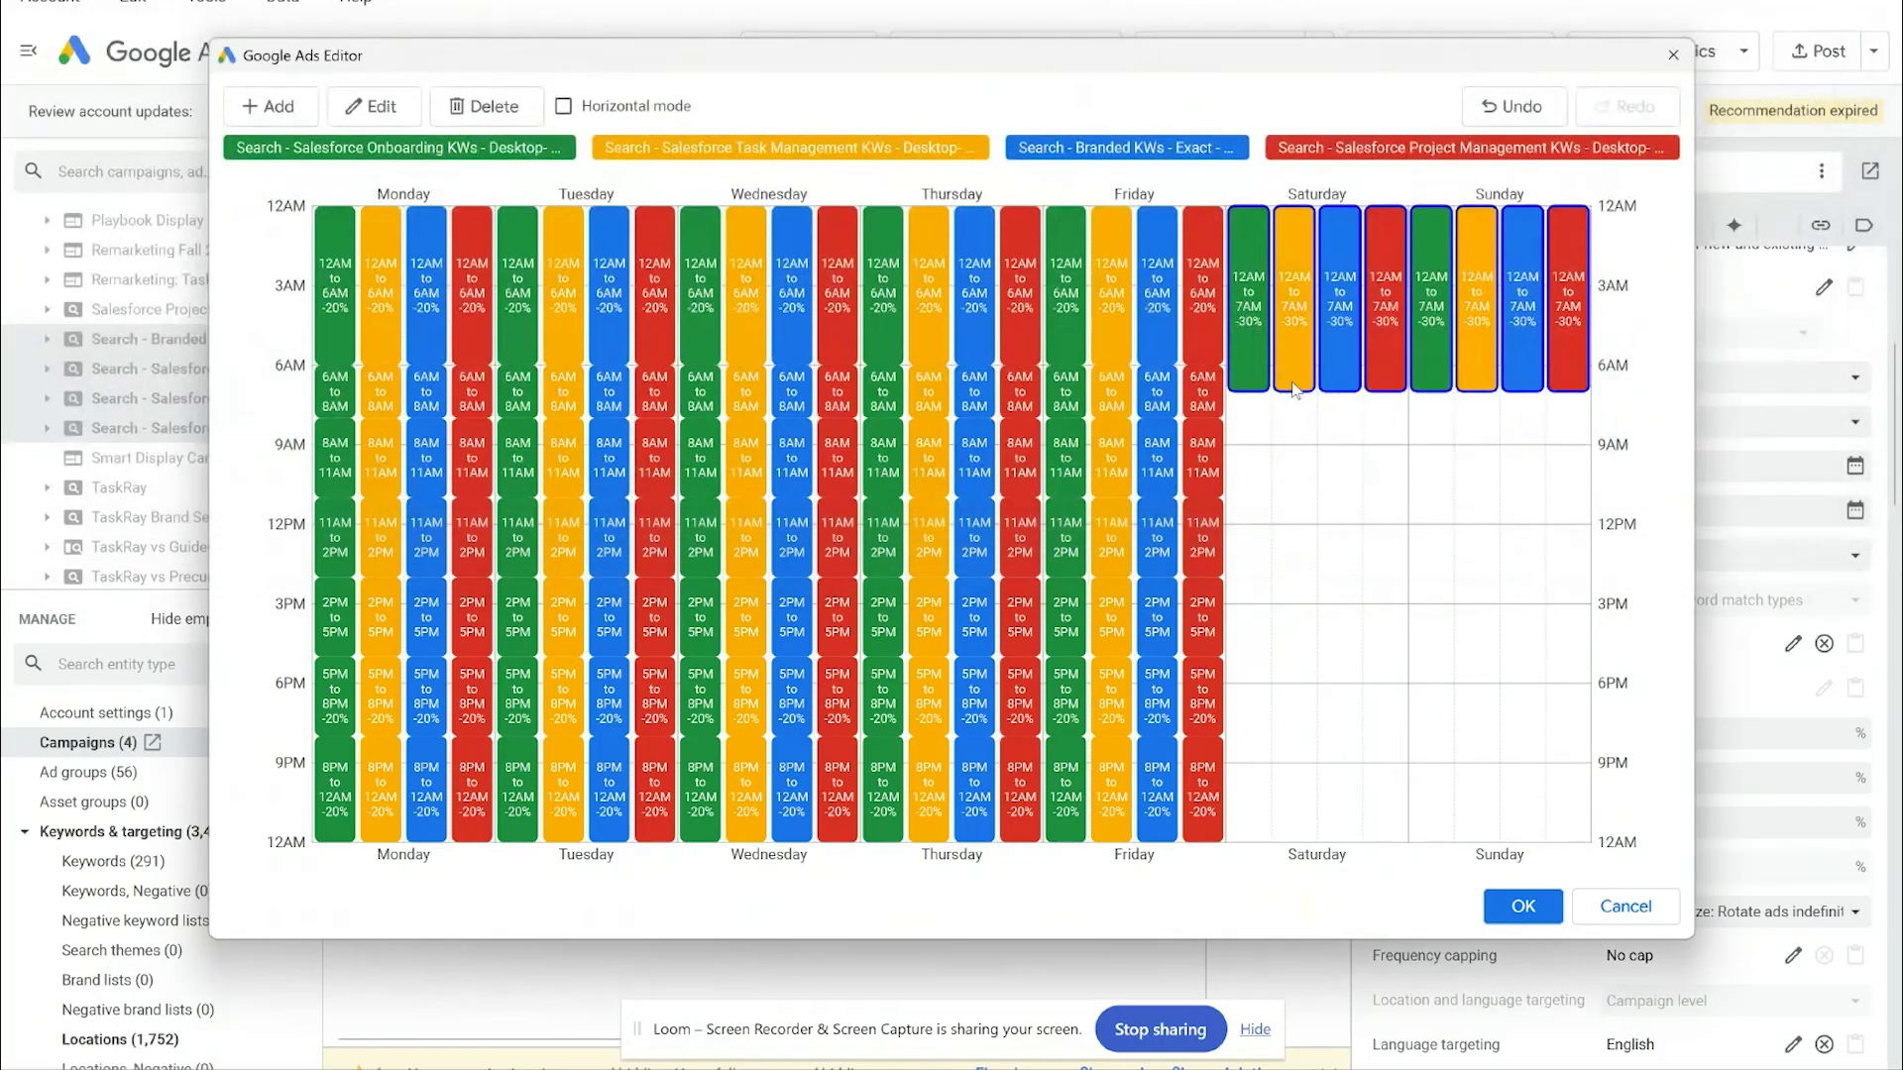
- Shorten the weekend overnight intervals to end at 6 AM and add a 6 AM to 8 AM interval with a -20% bid adjustment for all campaigns
drag(1266, 411, 1255, 378)
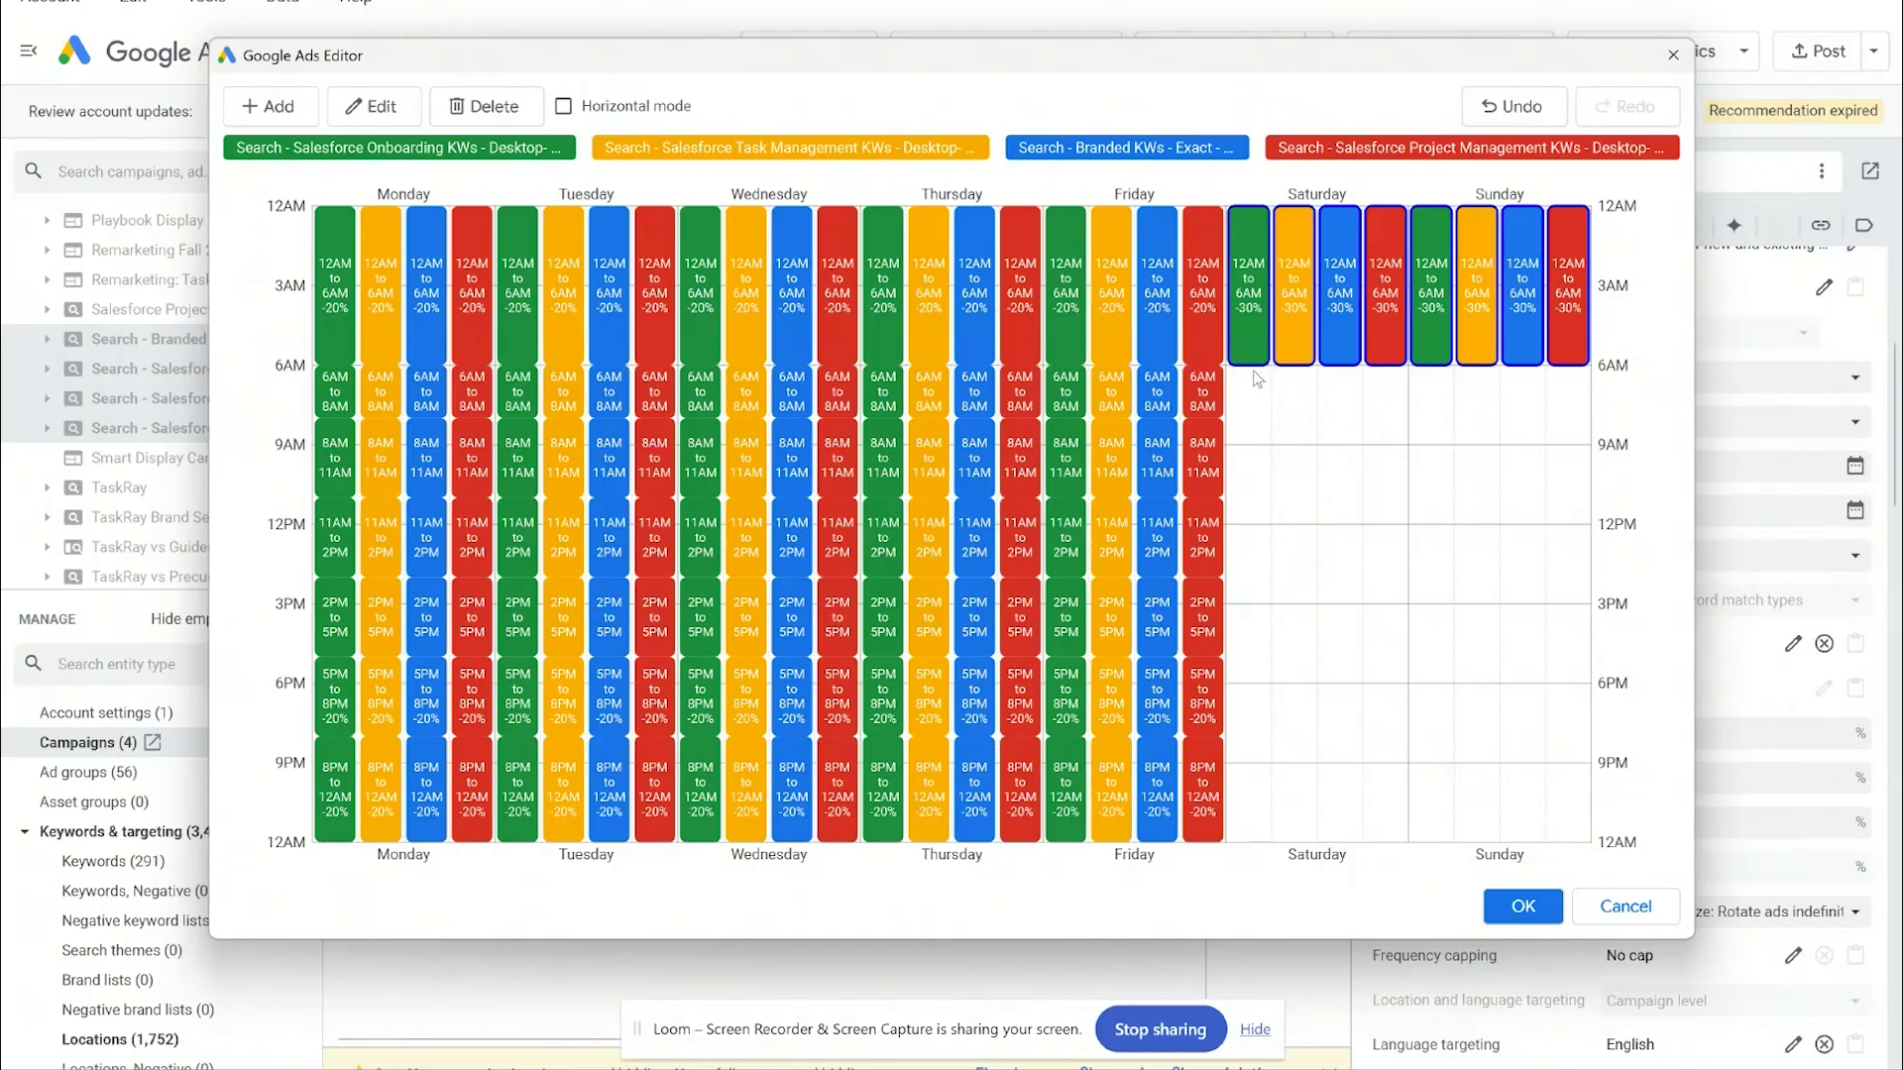
click(1253, 377)
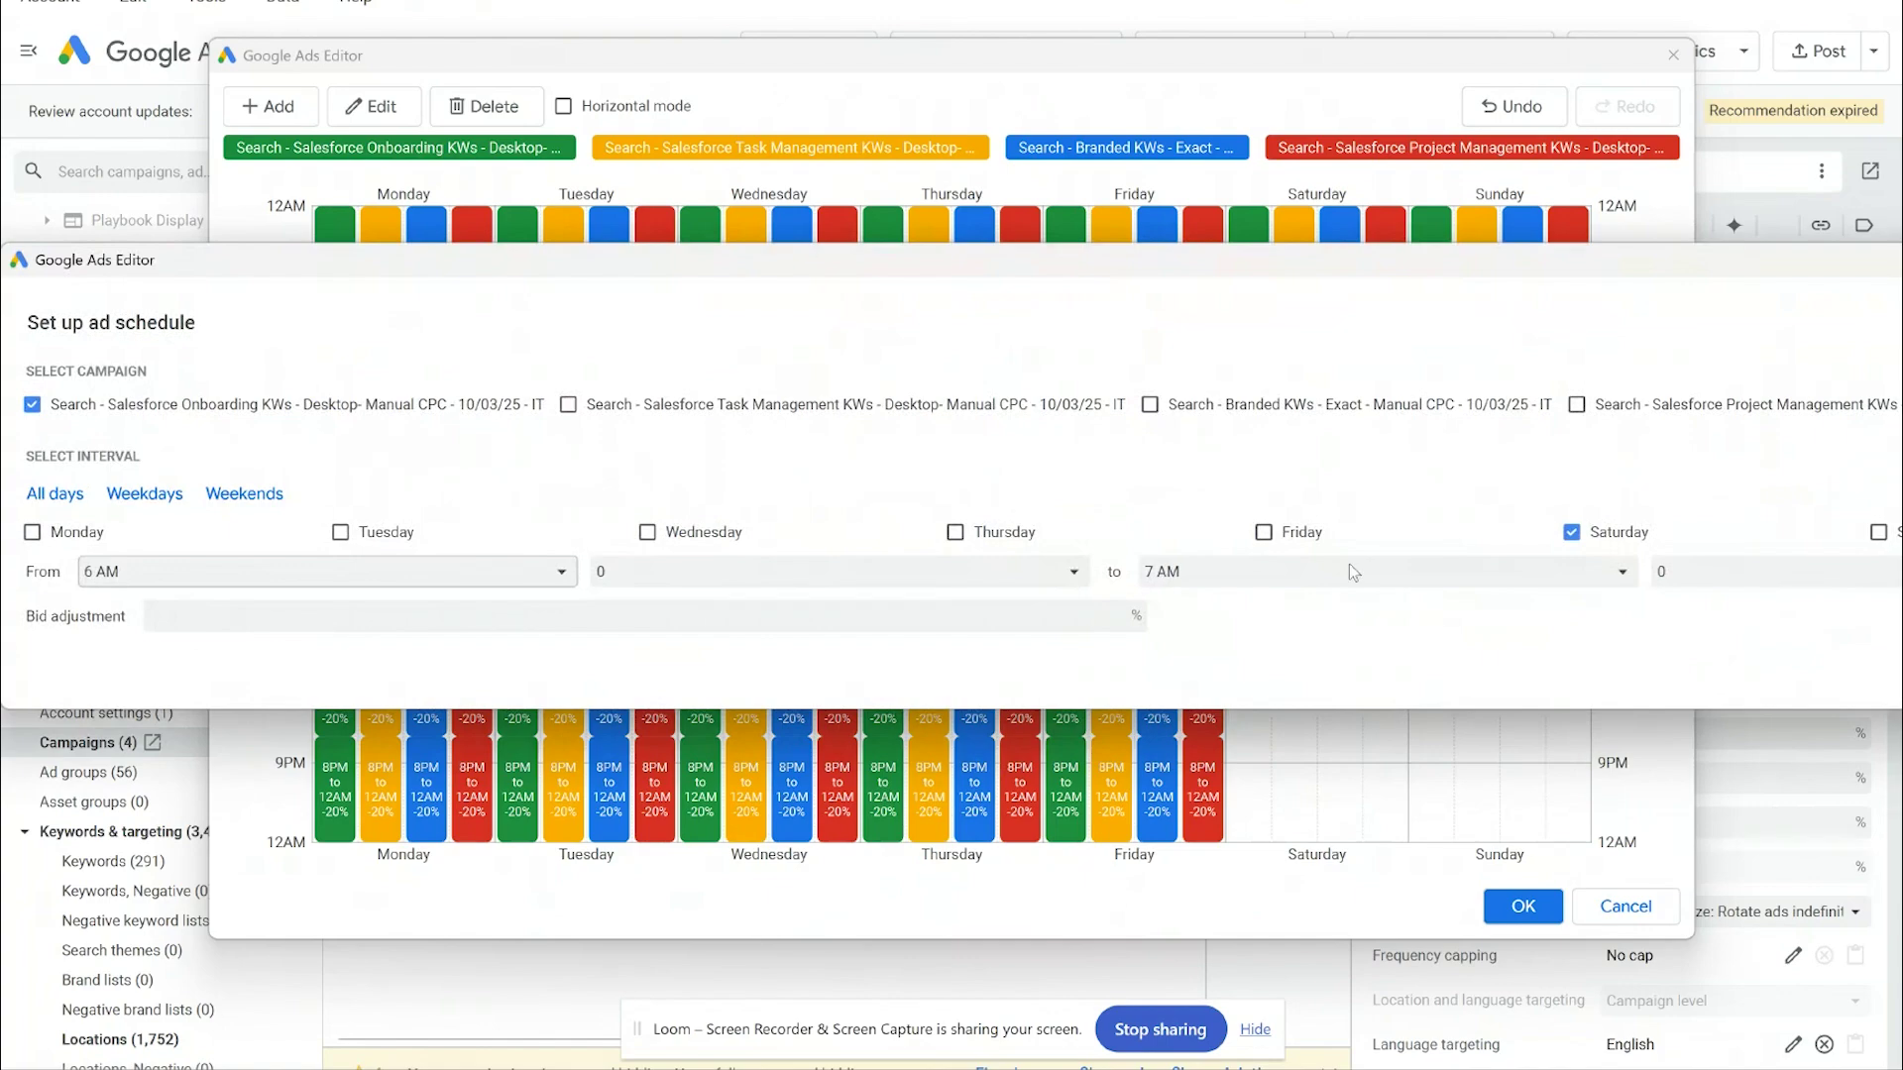
click(1384, 572)
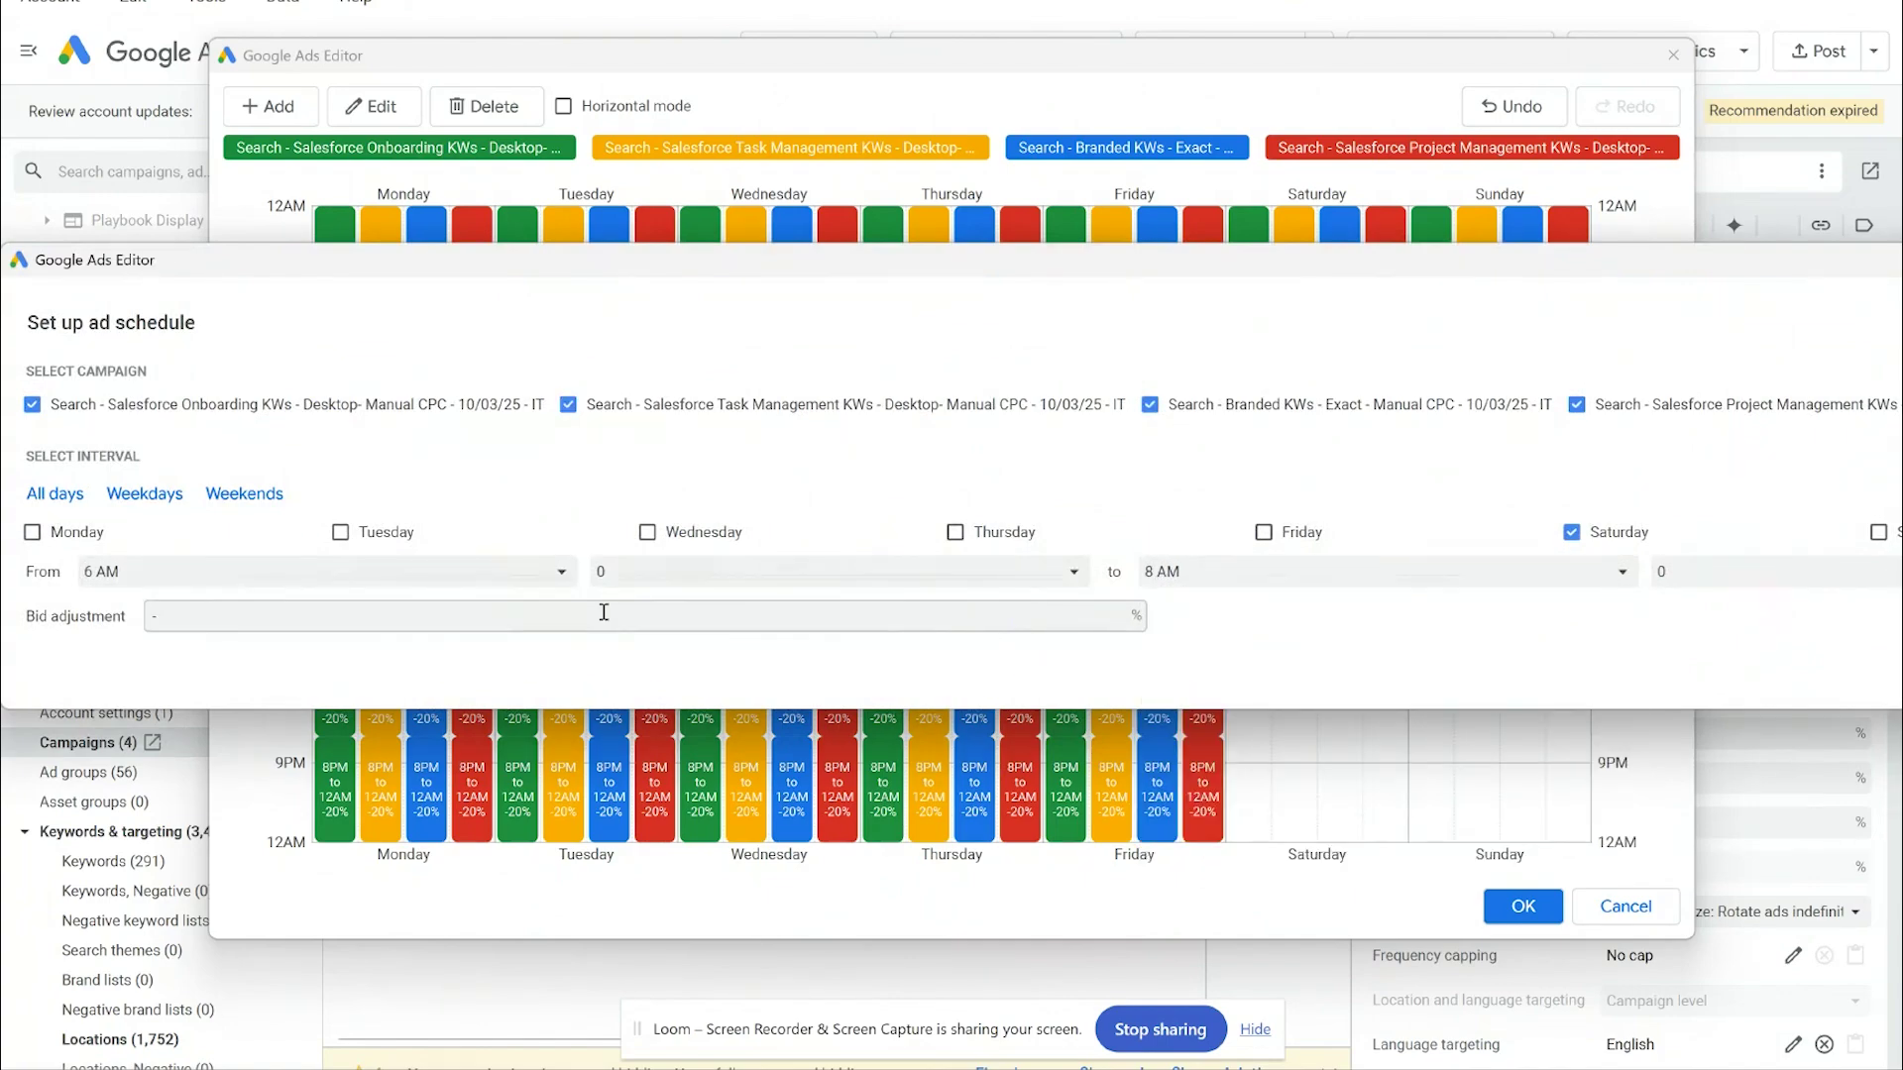
key(BackSpace)
key(BackSpace)
key(BackSpace)
key(Return)
- Start a Saturday interval from 8 AM to 11 AM with a -20% bid adjustment
click(1249, 416)
click(1387, 572)
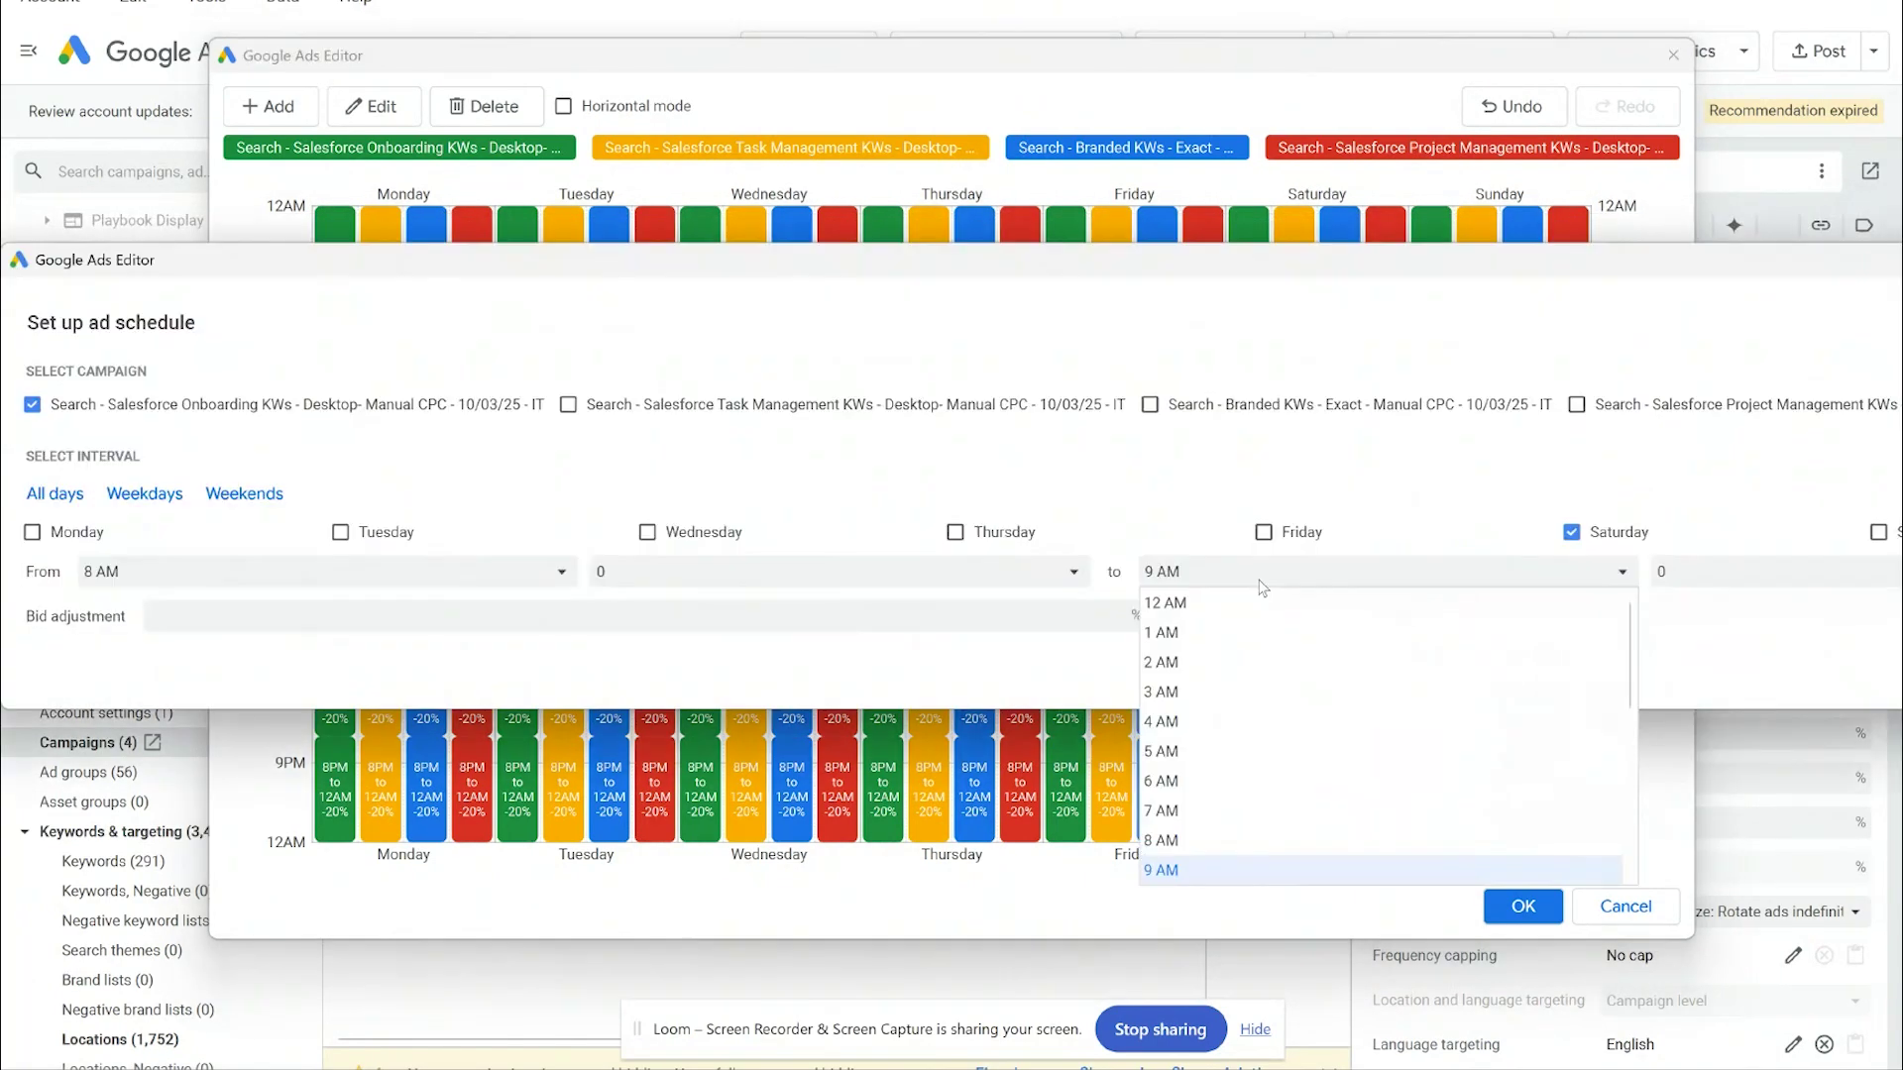
click(1239, 572)
click(1243, 572)
click(1234, 868)
click(918, 617)
text(-20)
- Extend the 8 AM to 11 AM interval to Sunday and all four campaigns, and add it to the schedule
click(568, 404)
click(1878, 533)
click(1260, 411)
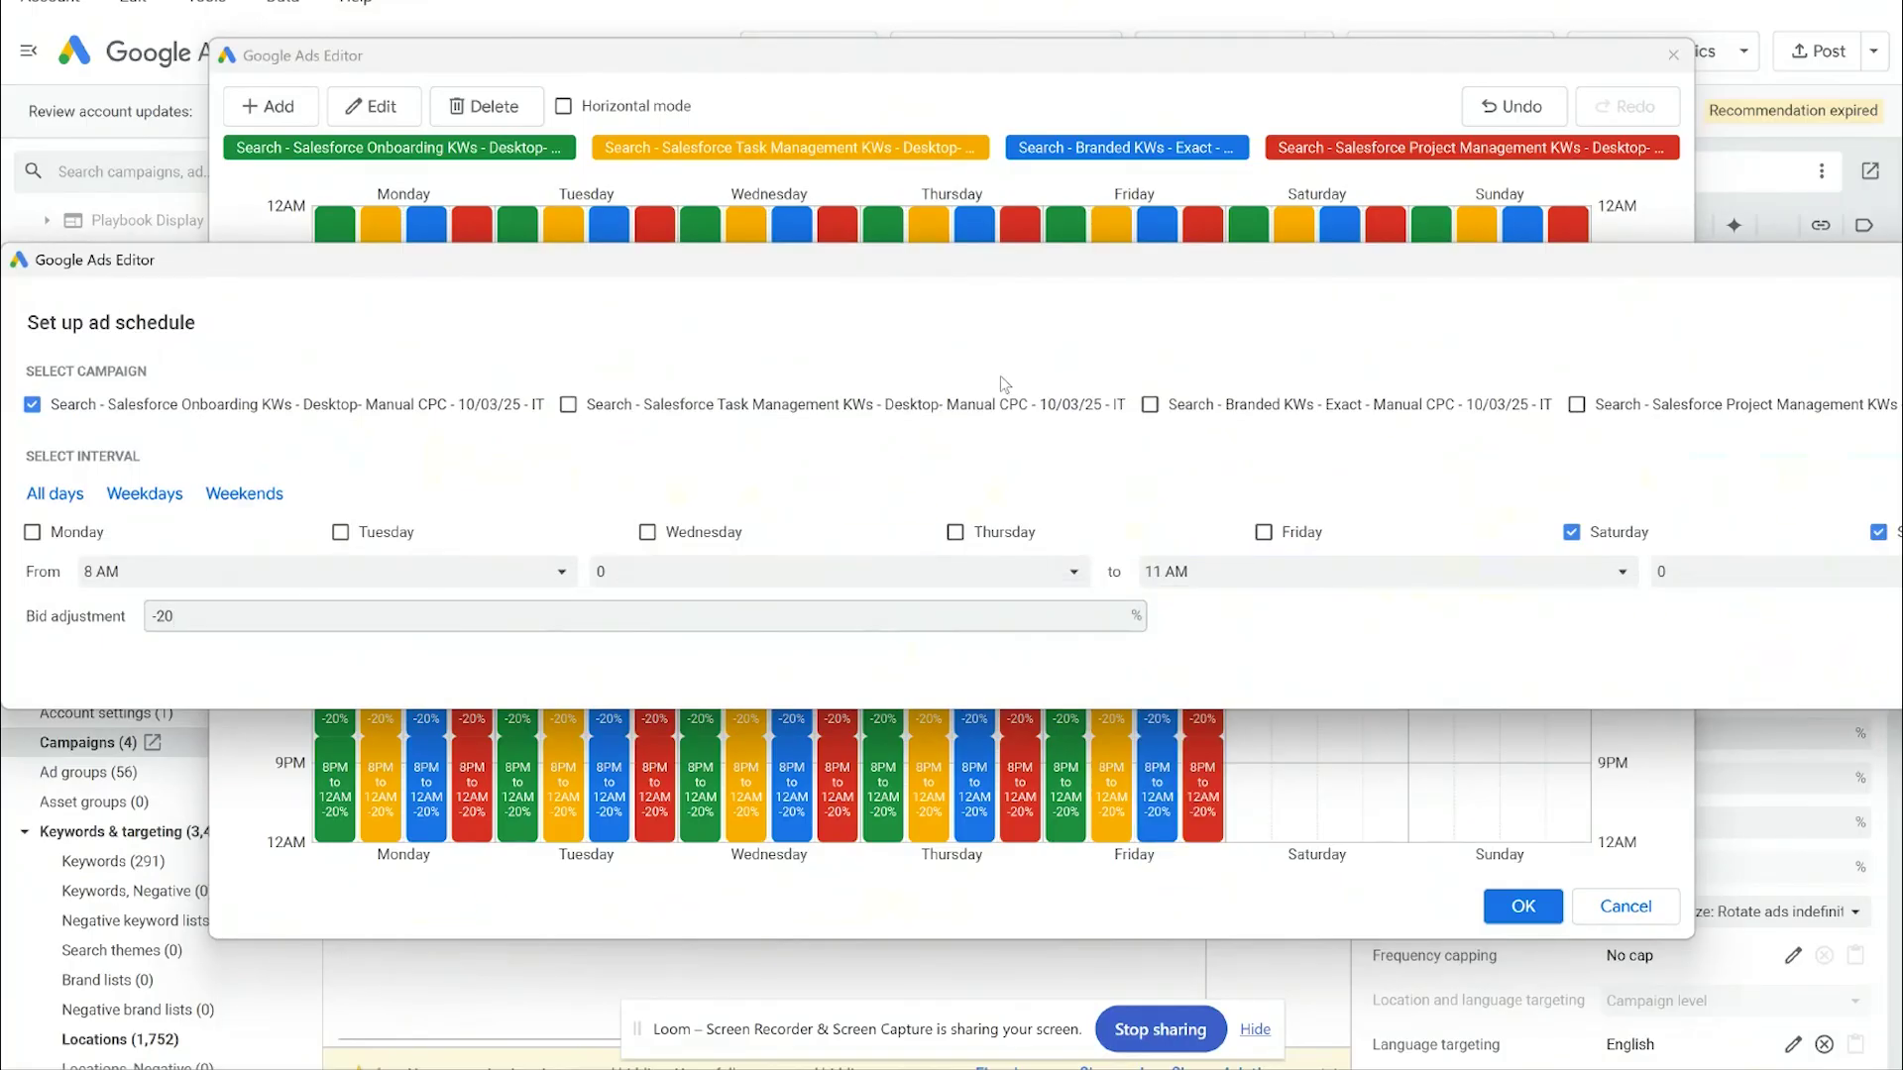
click(1577, 404)
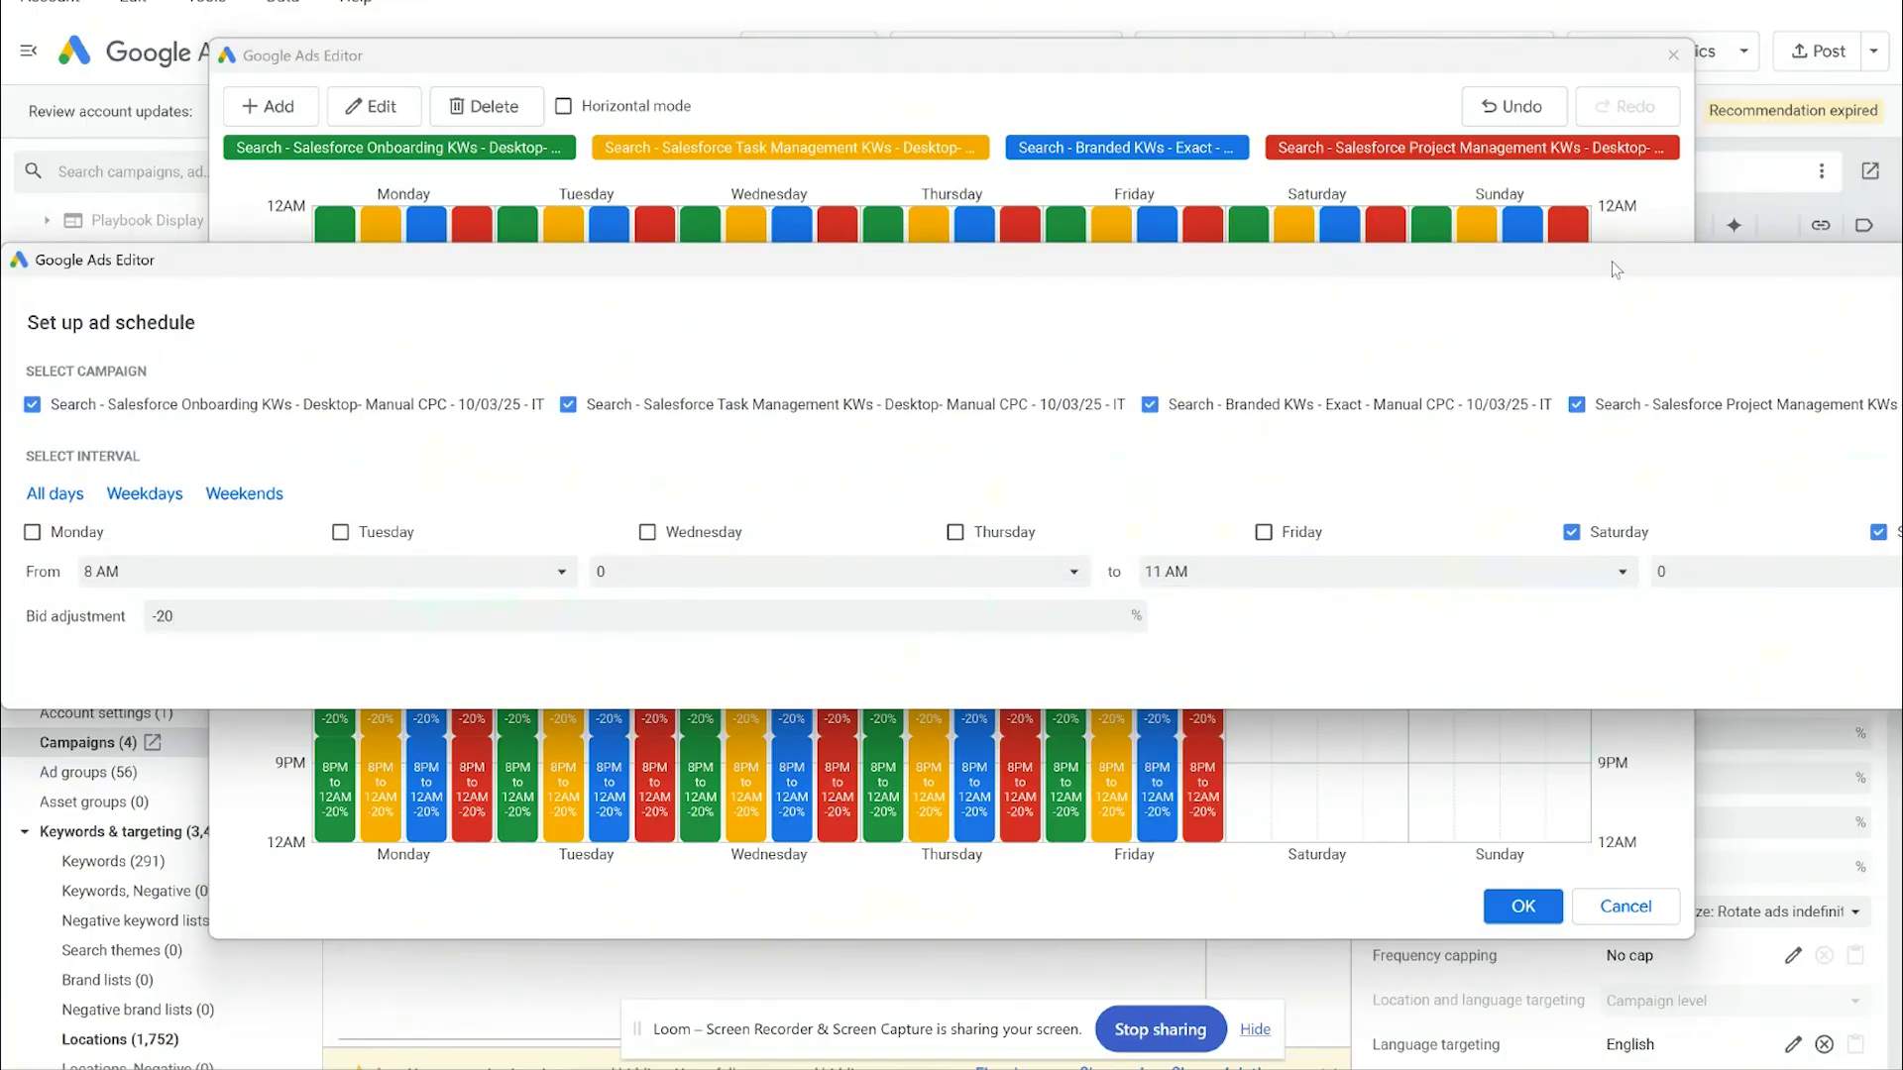
drag(1615, 260, 1264, 257)
click(1635, 680)
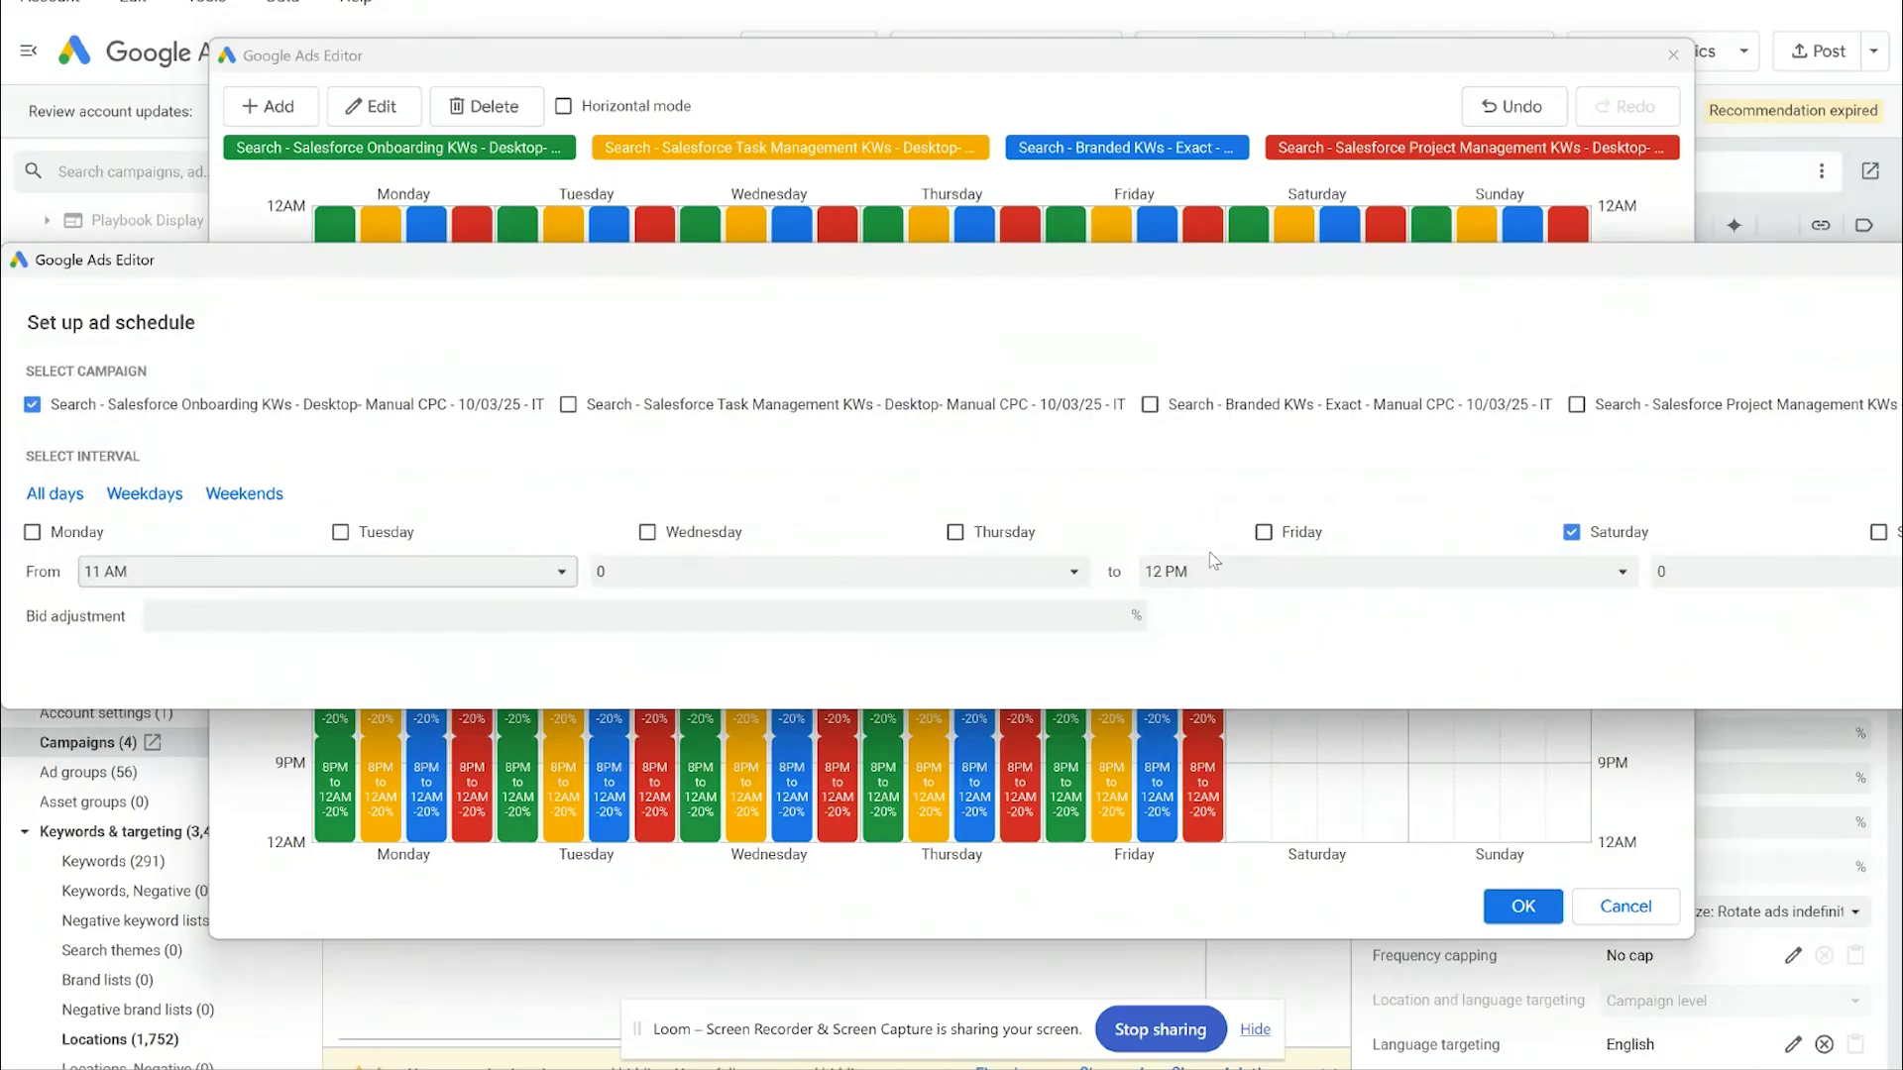
- Add a weekend interval from 11 AM to 2 PM for all four campaigns with a -20% bid adjustment
click(1214, 575)
click(918, 412)
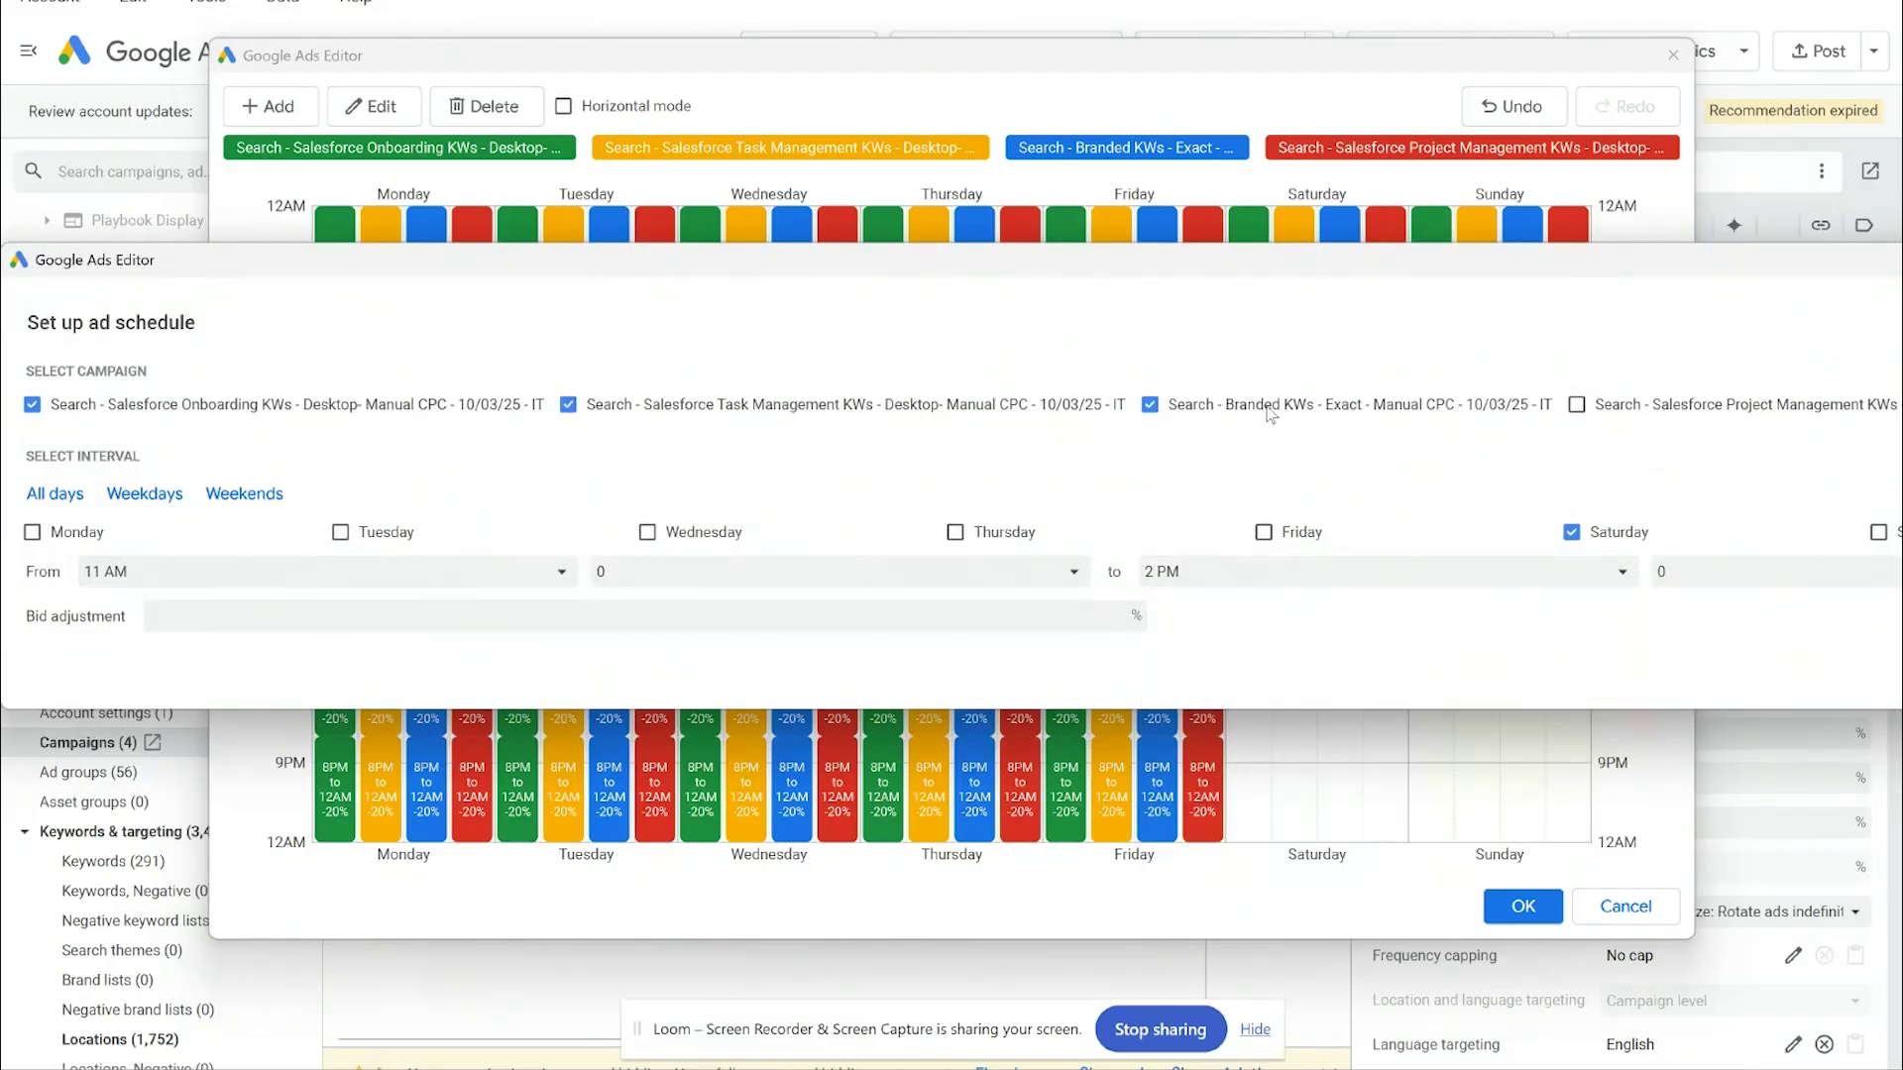
click(1613, 411)
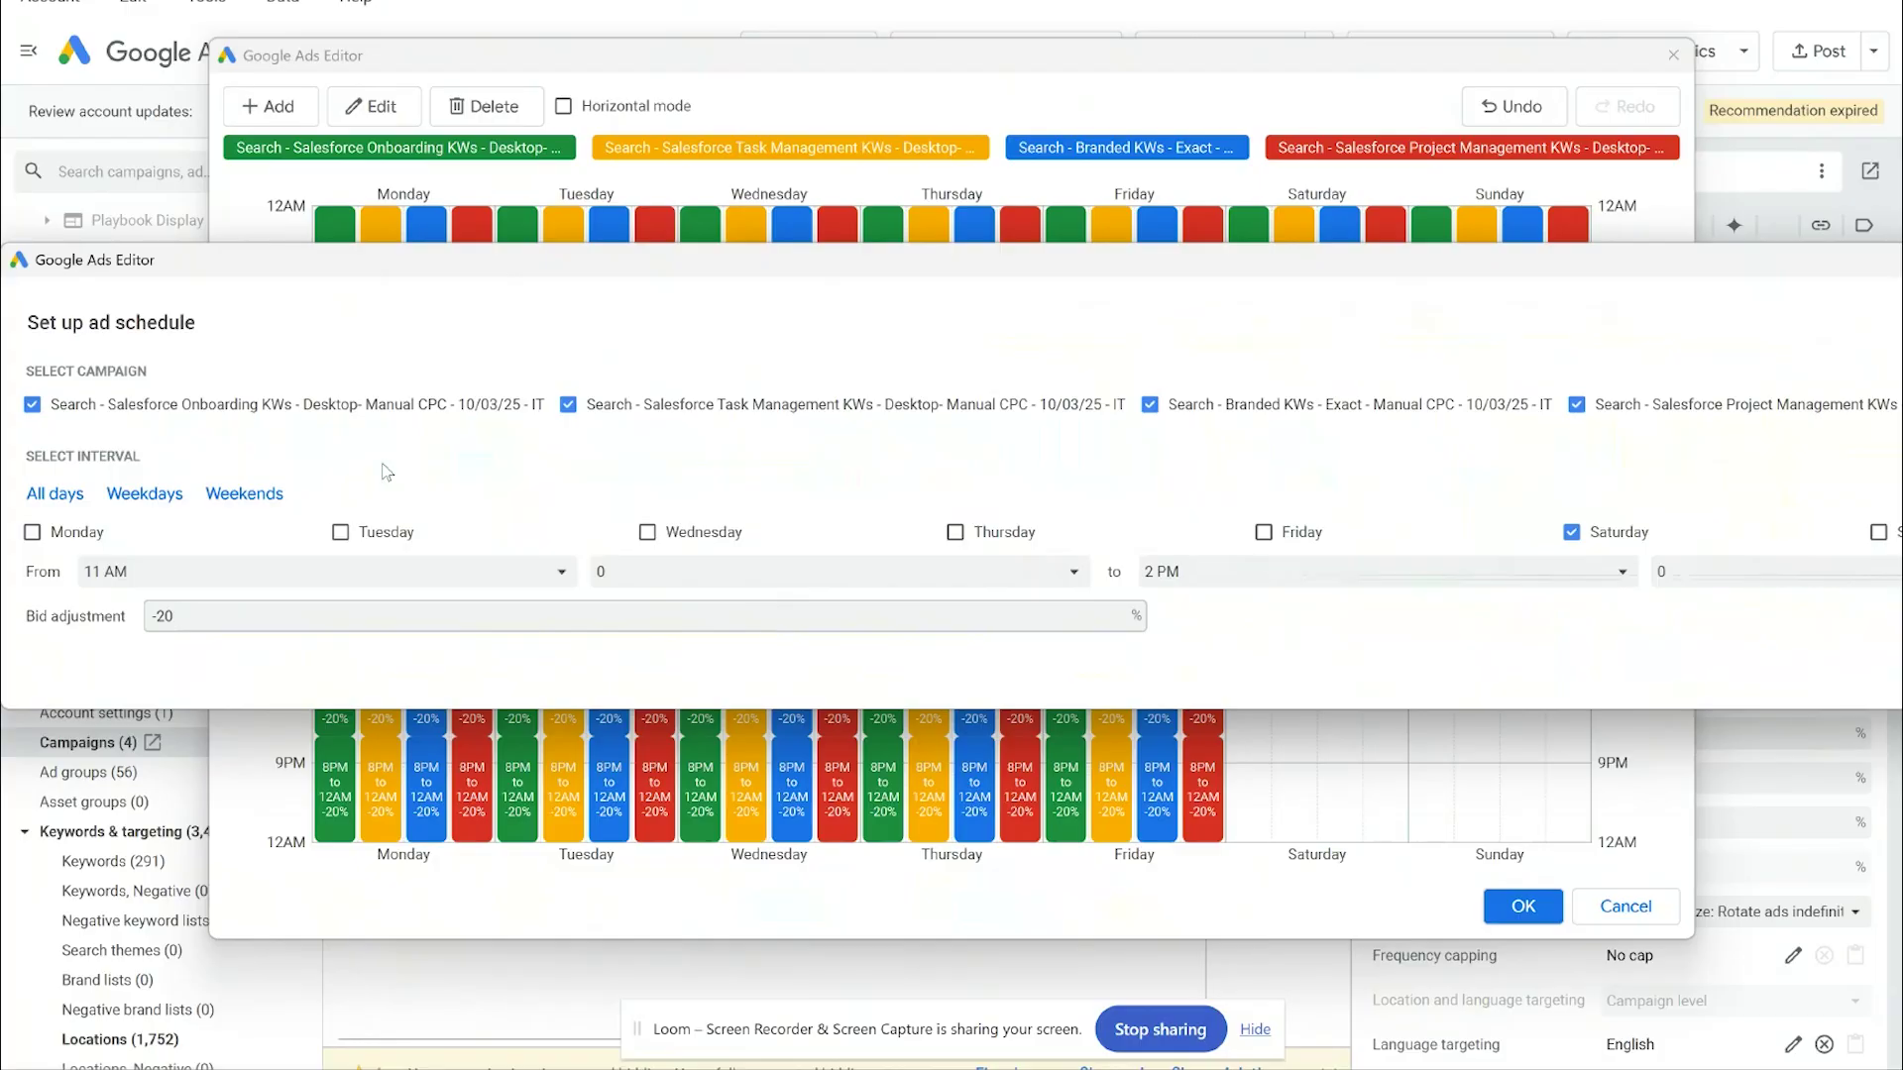
click(249, 497)
drag(1054, 263, 943, 166)
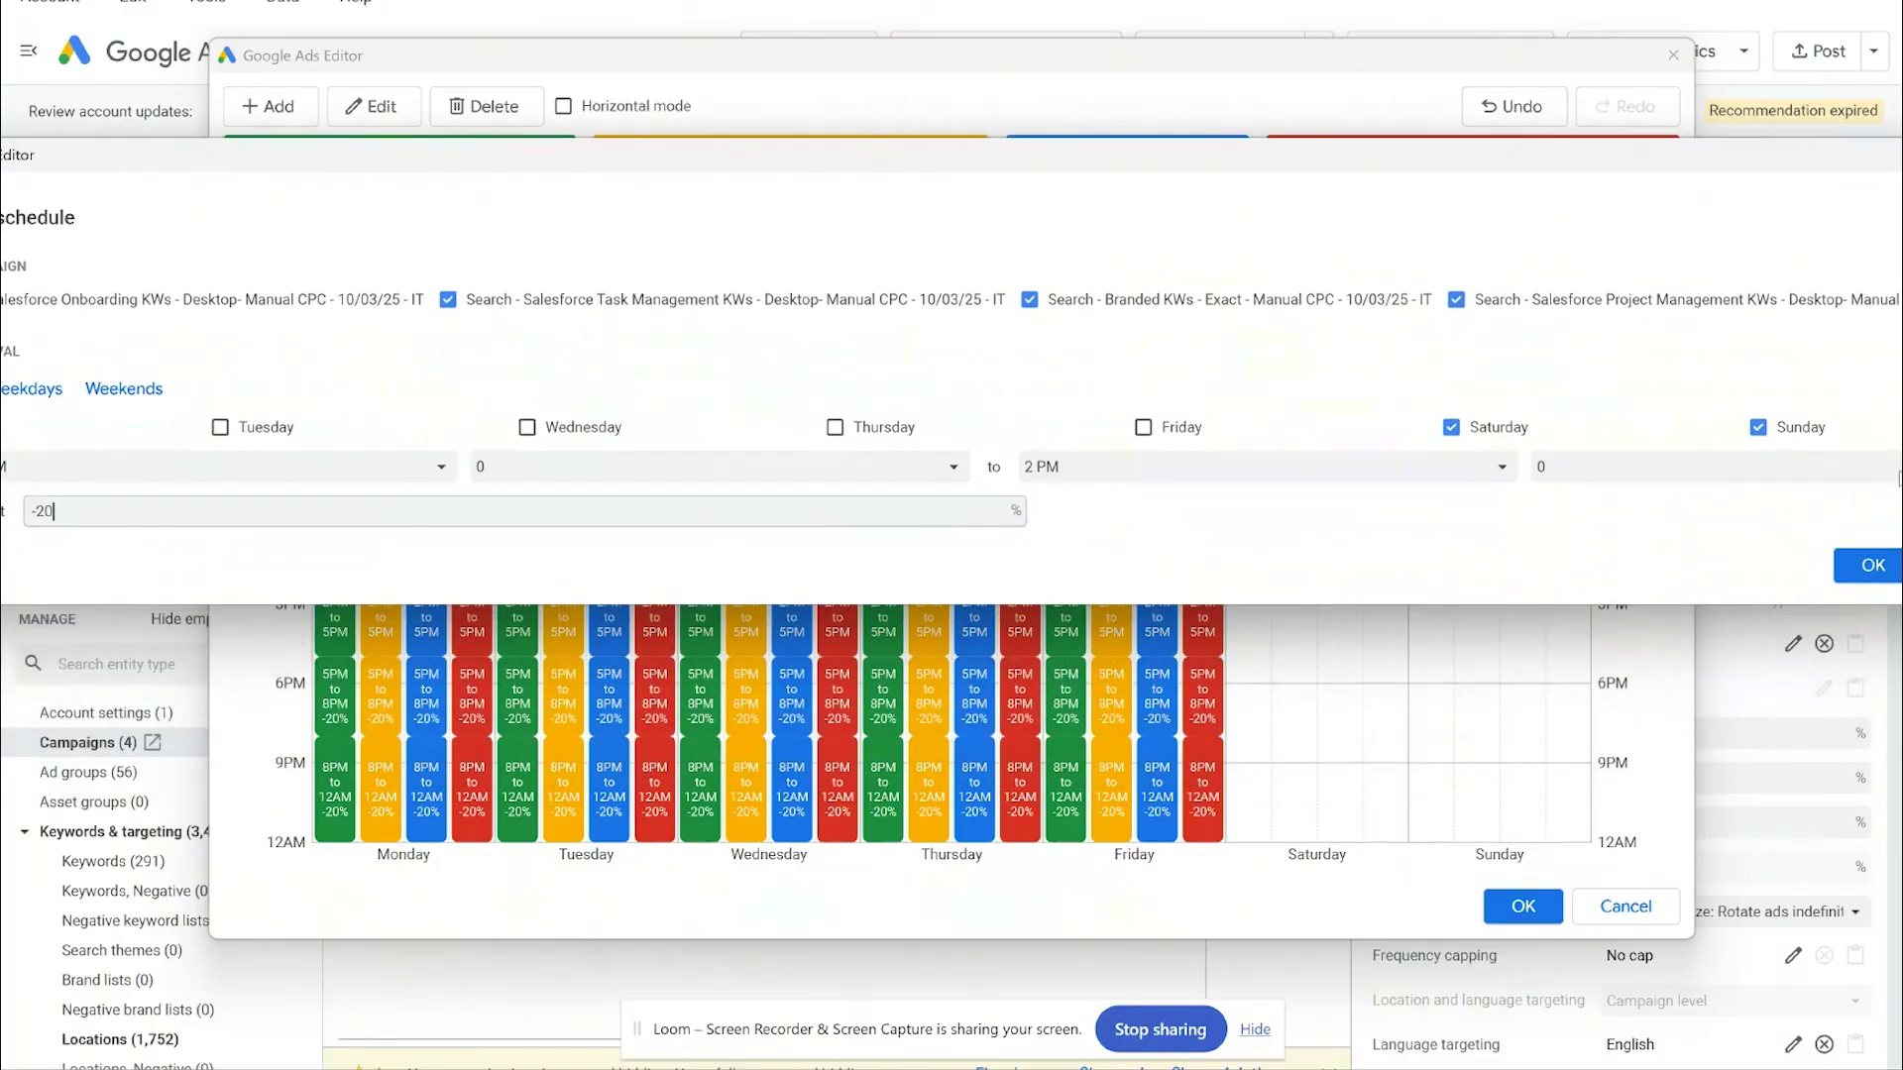
click(1869, 565)
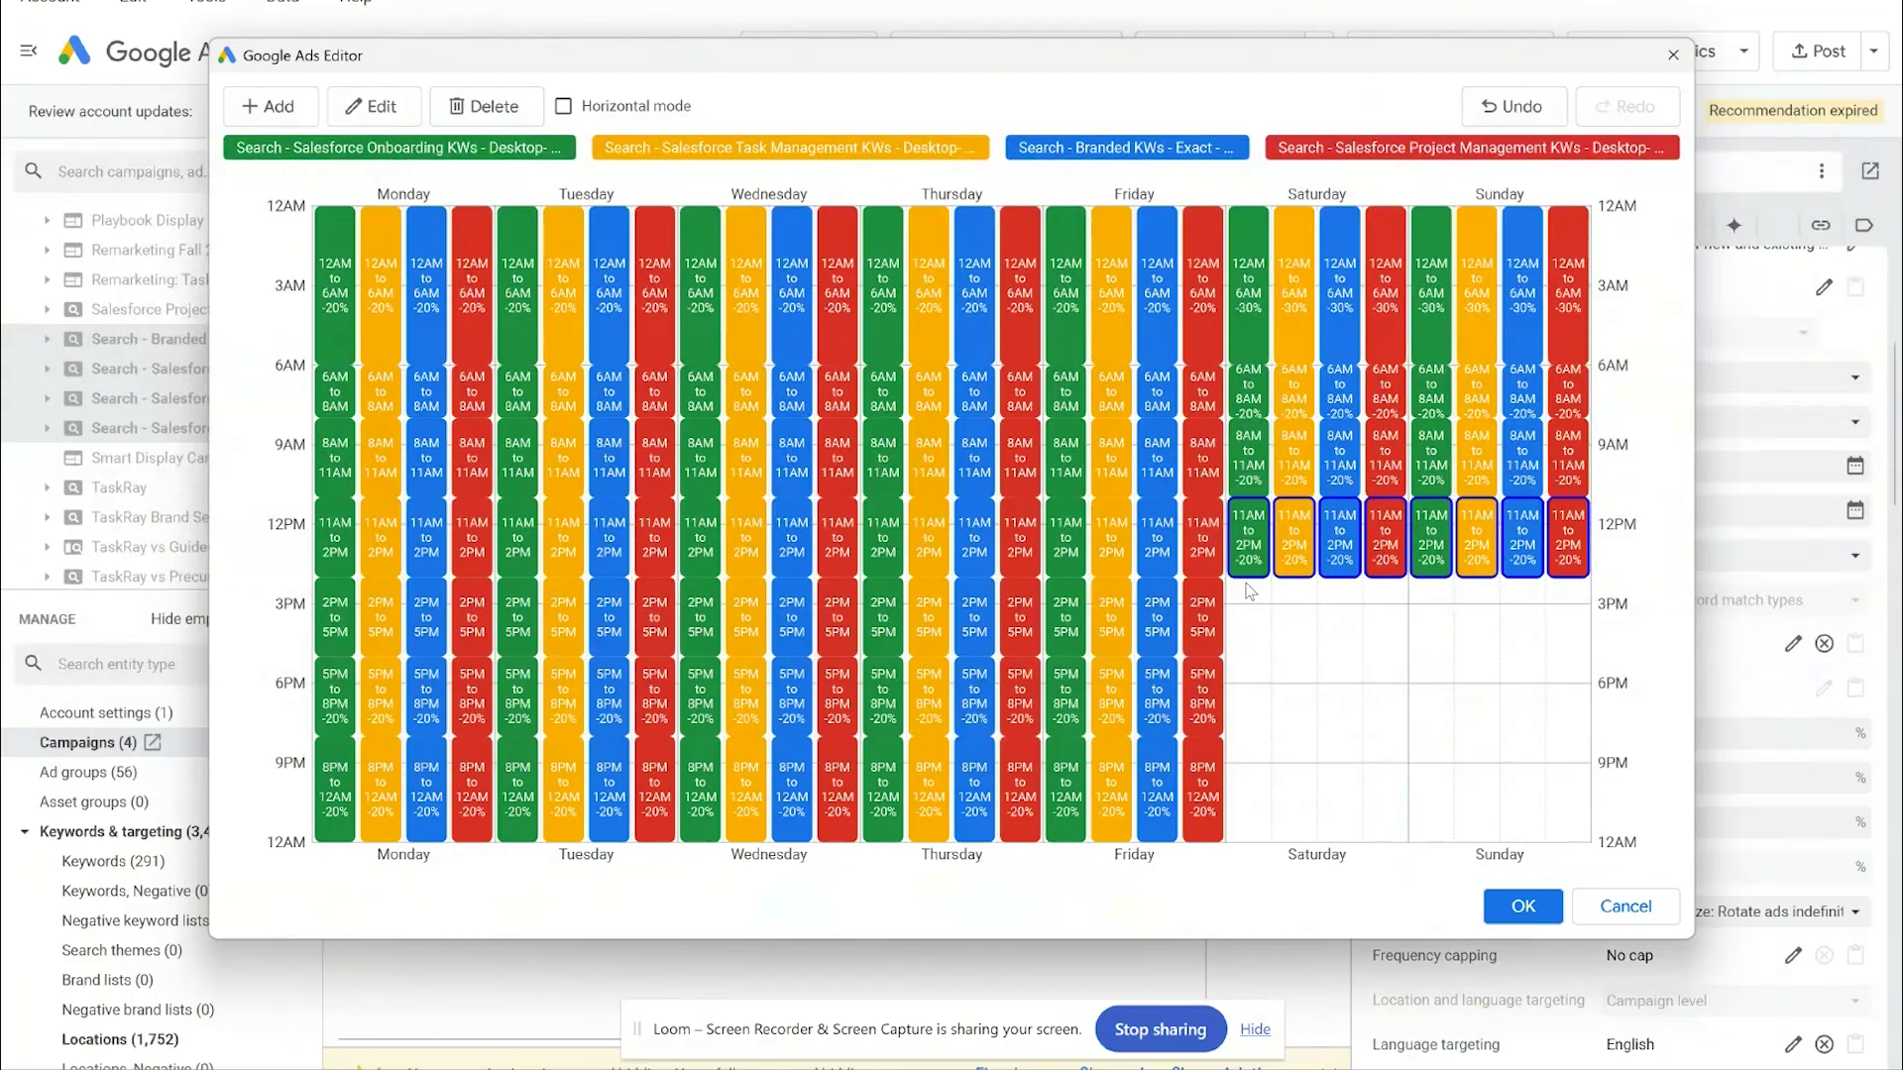
- Add a weekend interval from 2 PM to 5 PM for all four campaigns with a -20% bid adjustment
click(1251, 592)
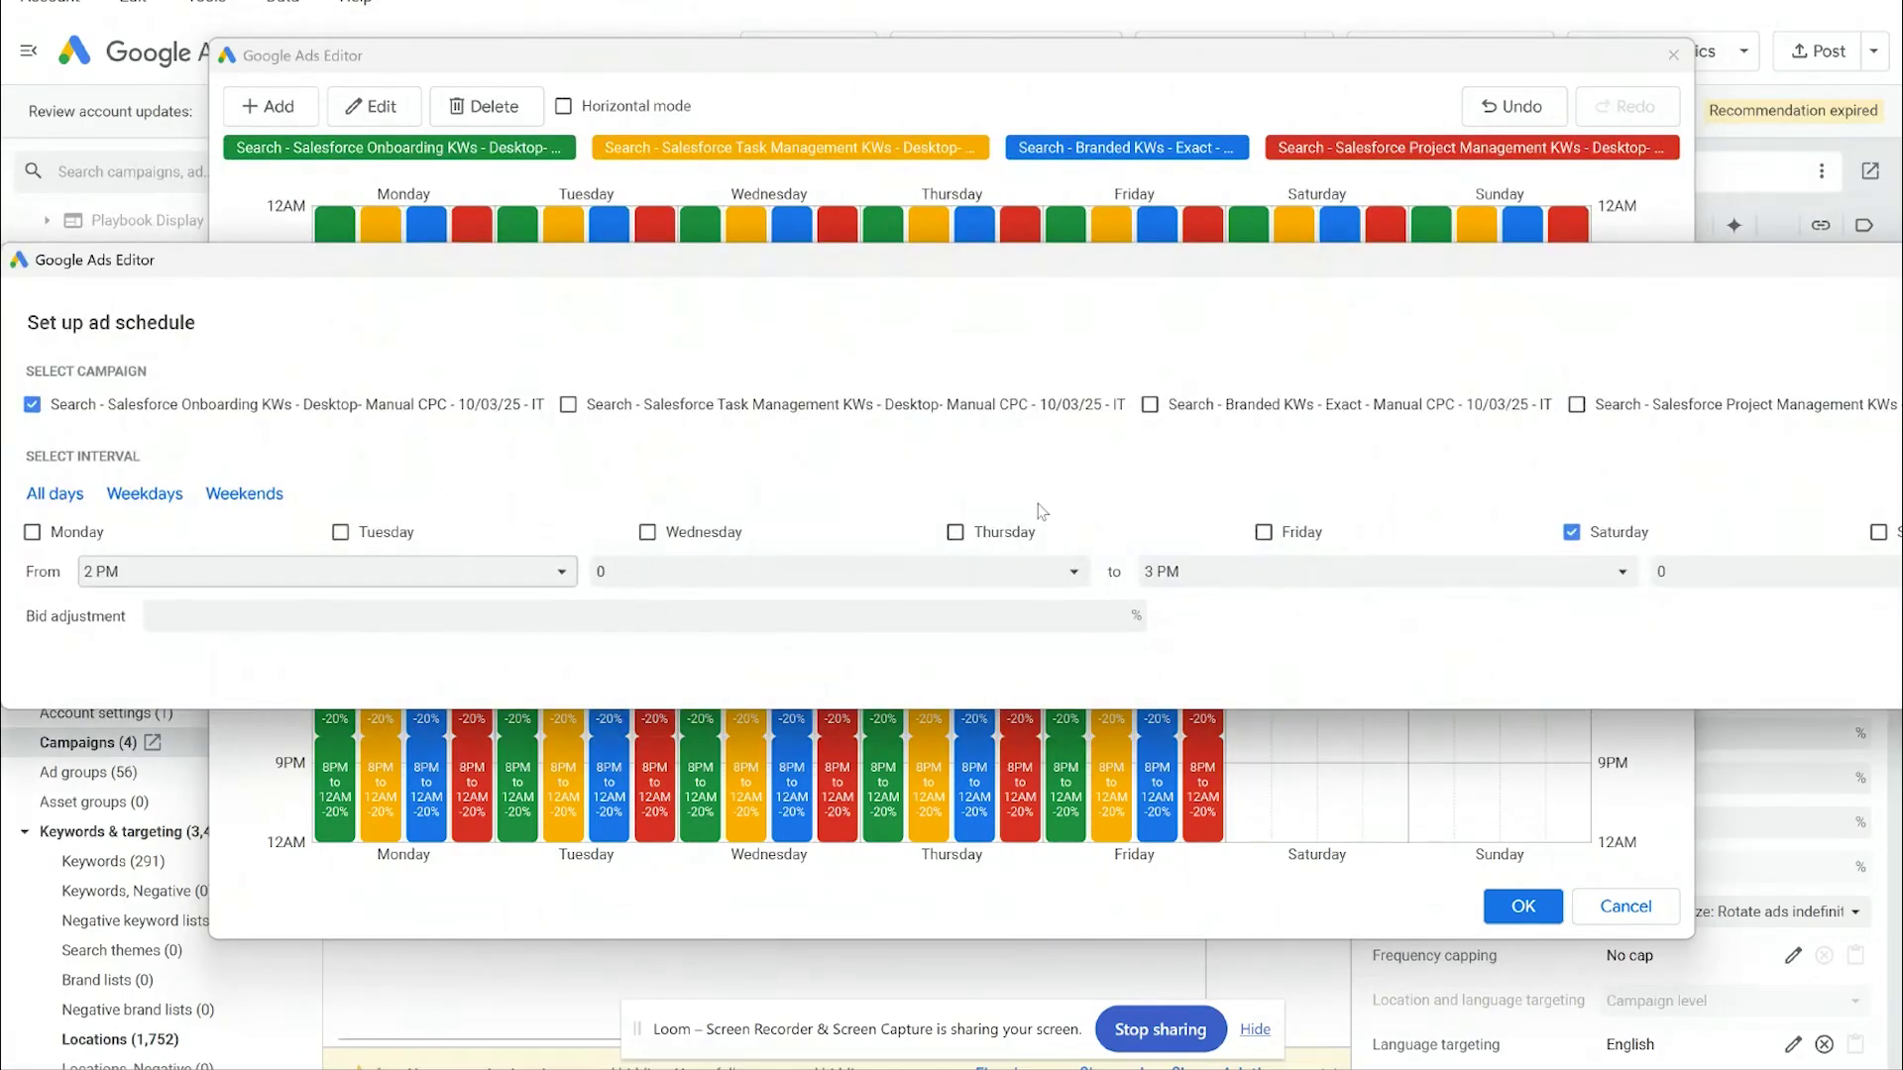
click(237, 501)
click(692, 404)
click(1326, 406)
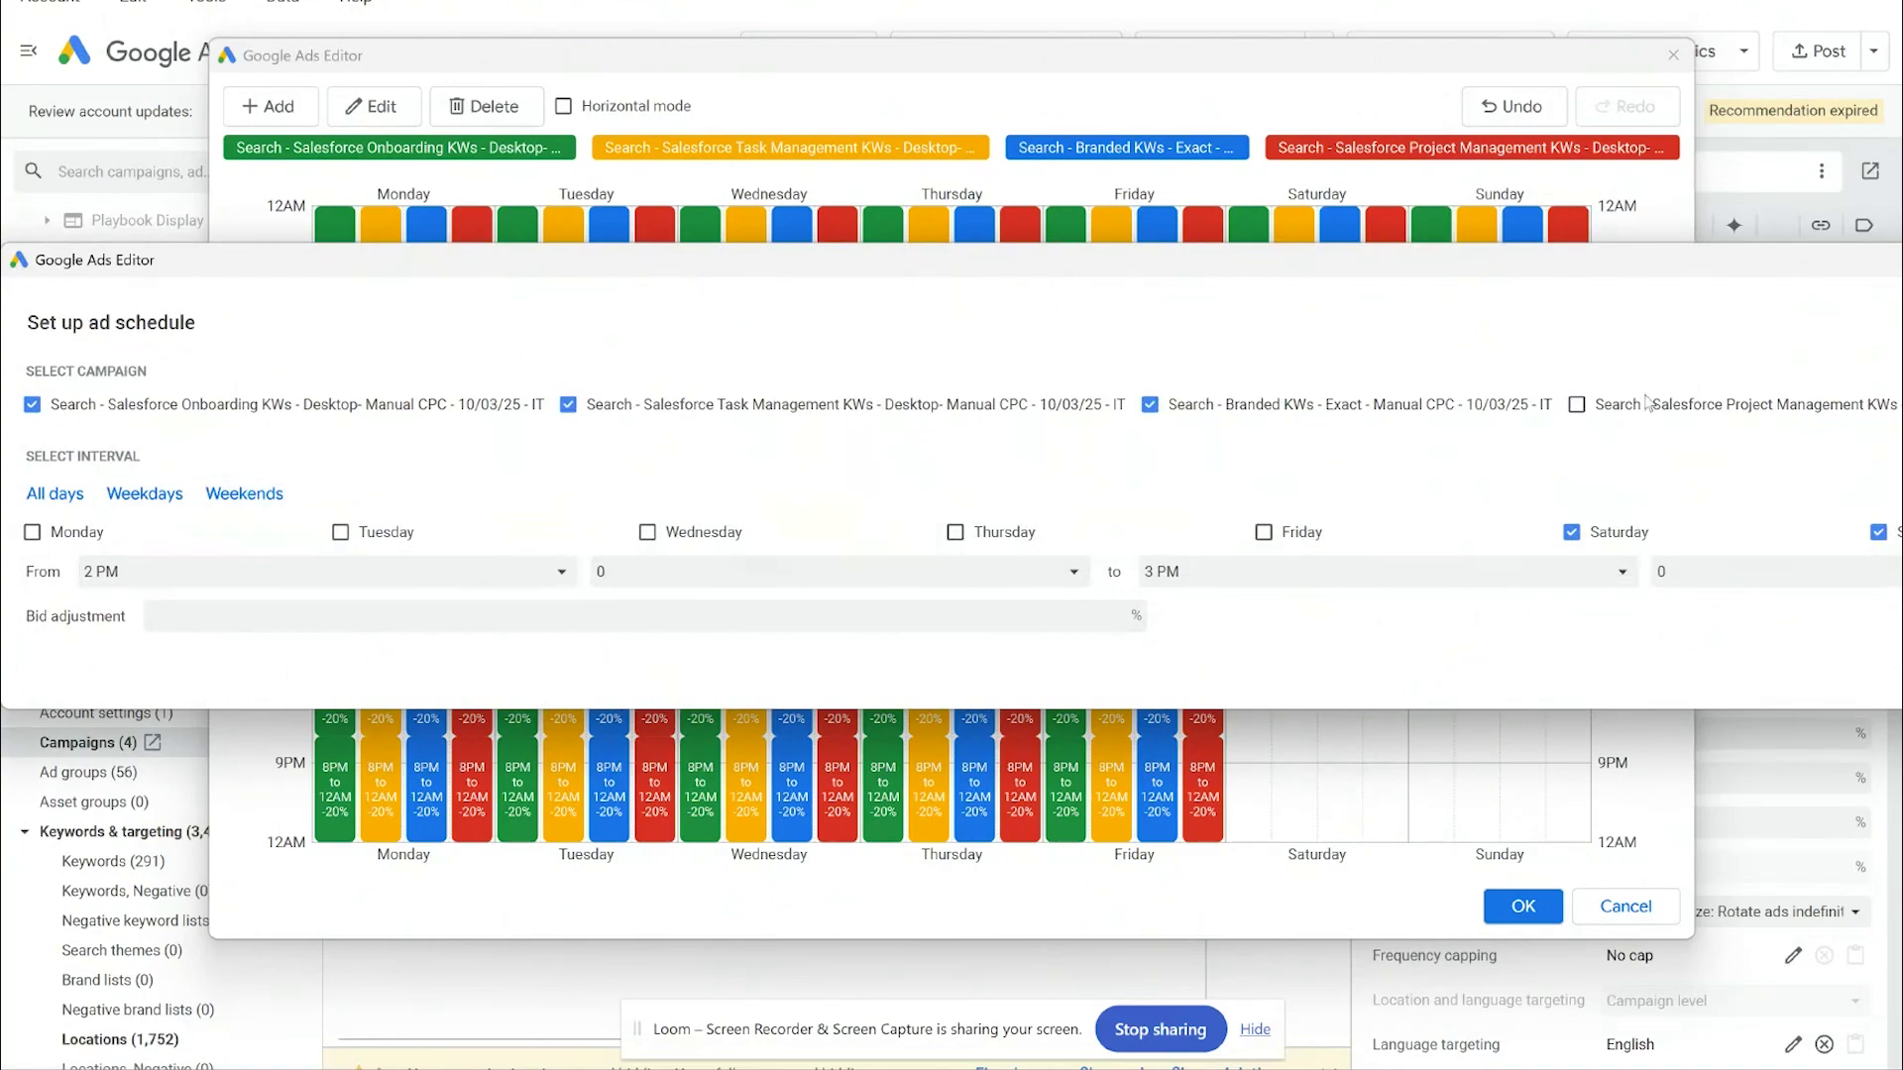
click(1740, 406)
click(1238, 572)
click(1236, 733)
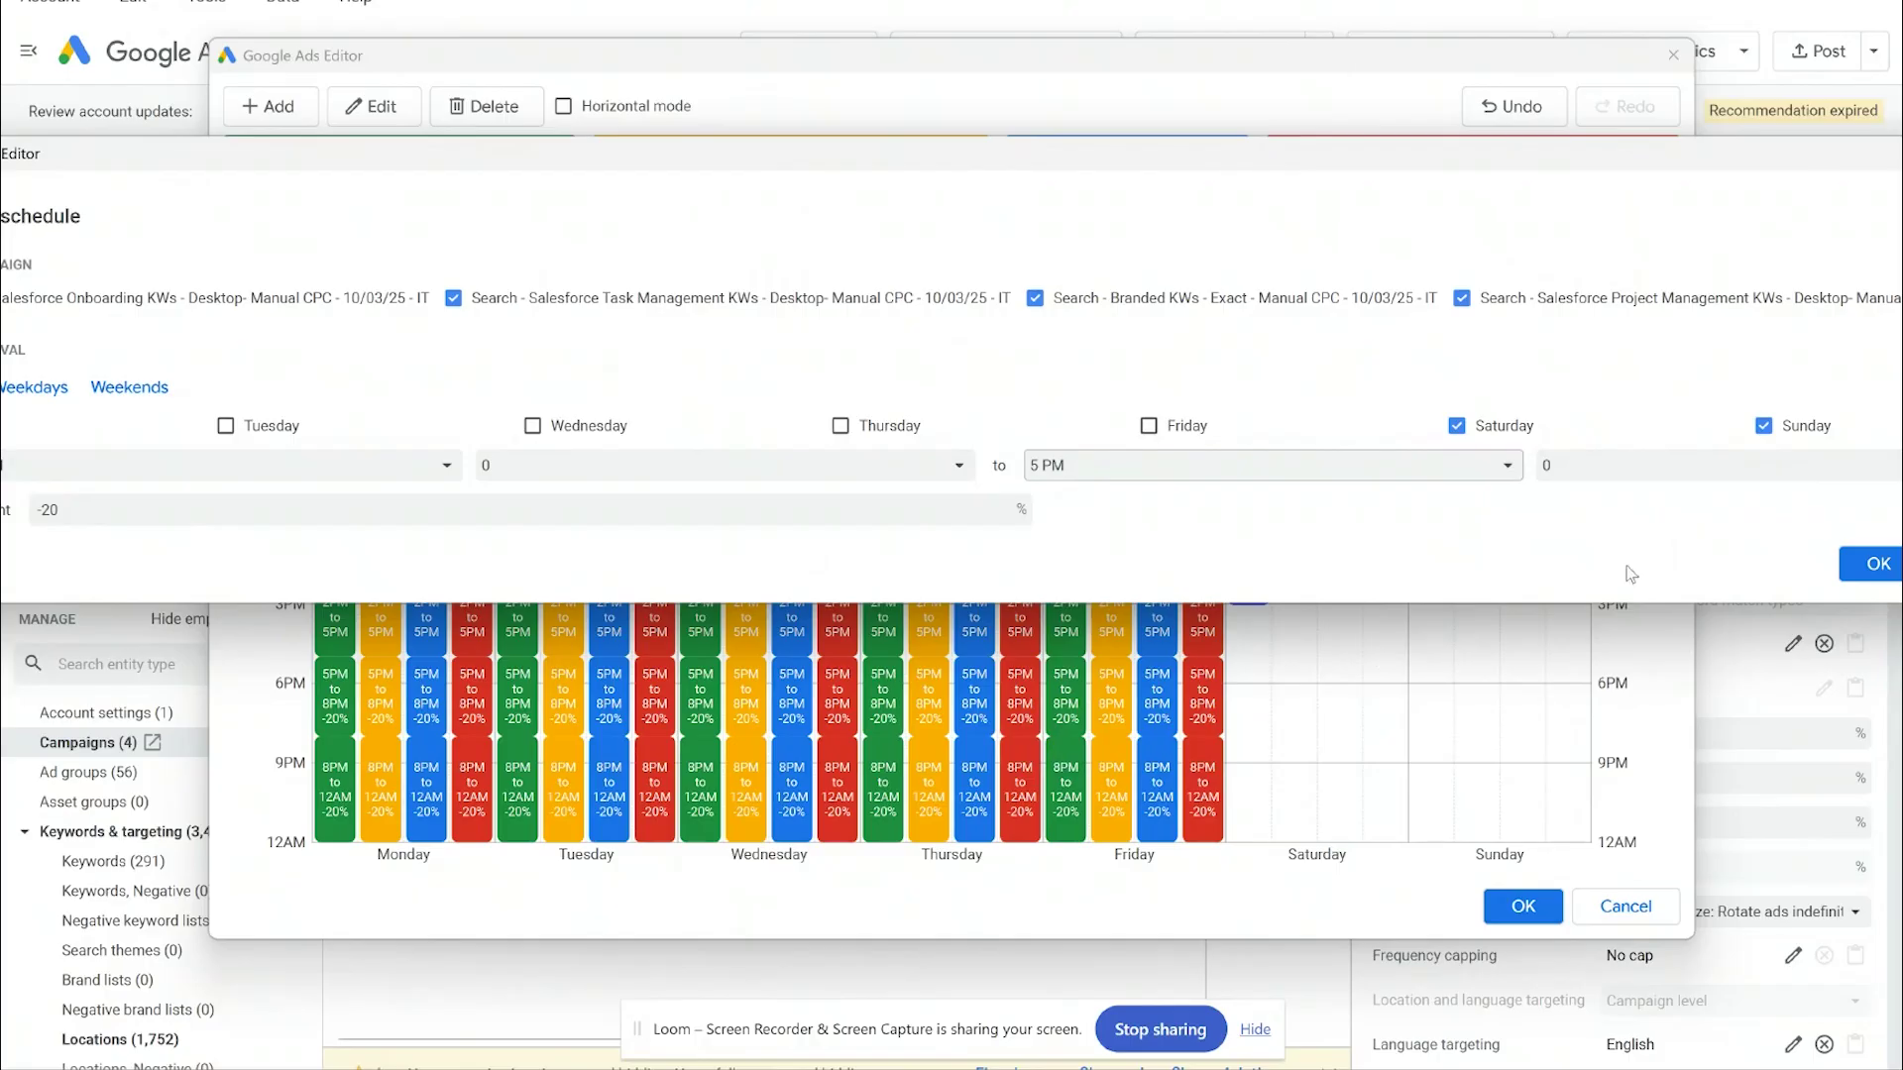
click(1870, 570)
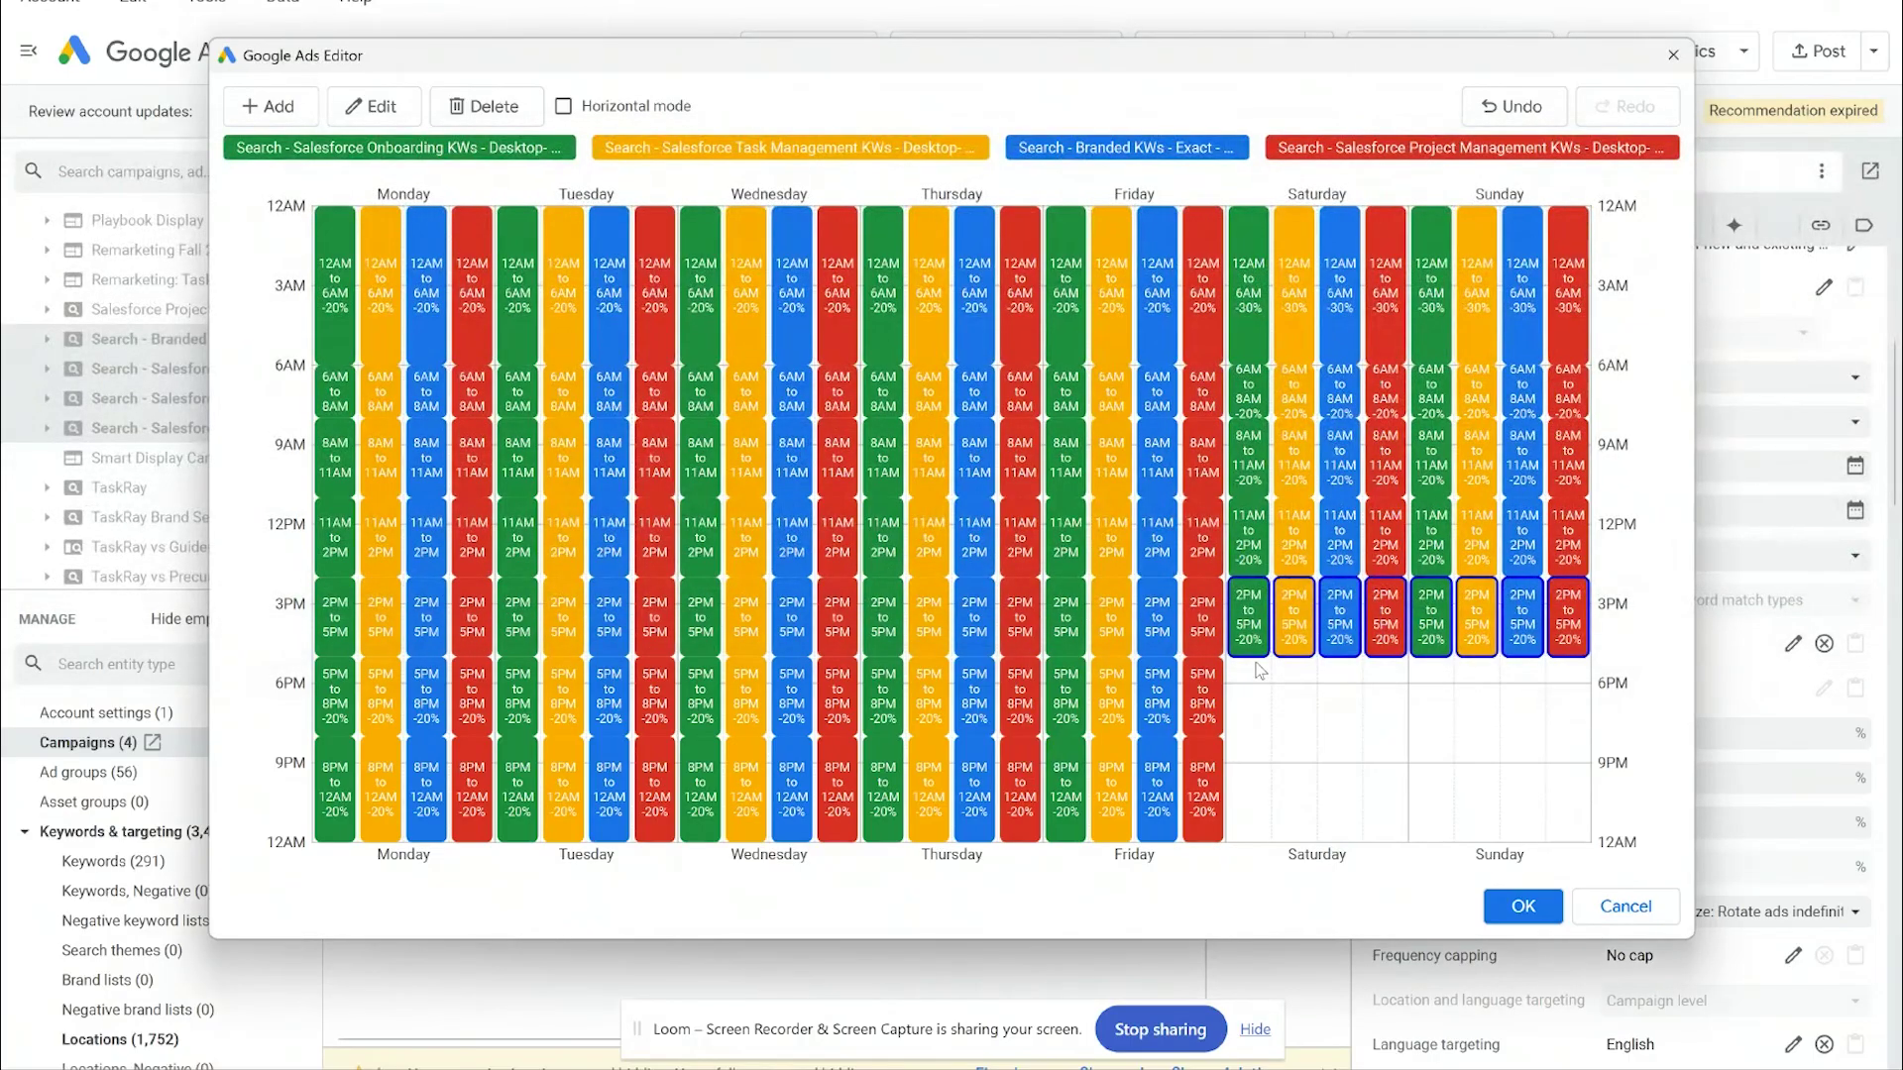
- Add a weekend interval from 5 PM to 8 PM for all four campaigns with a -30% bid adjustment
click(1254, 672)
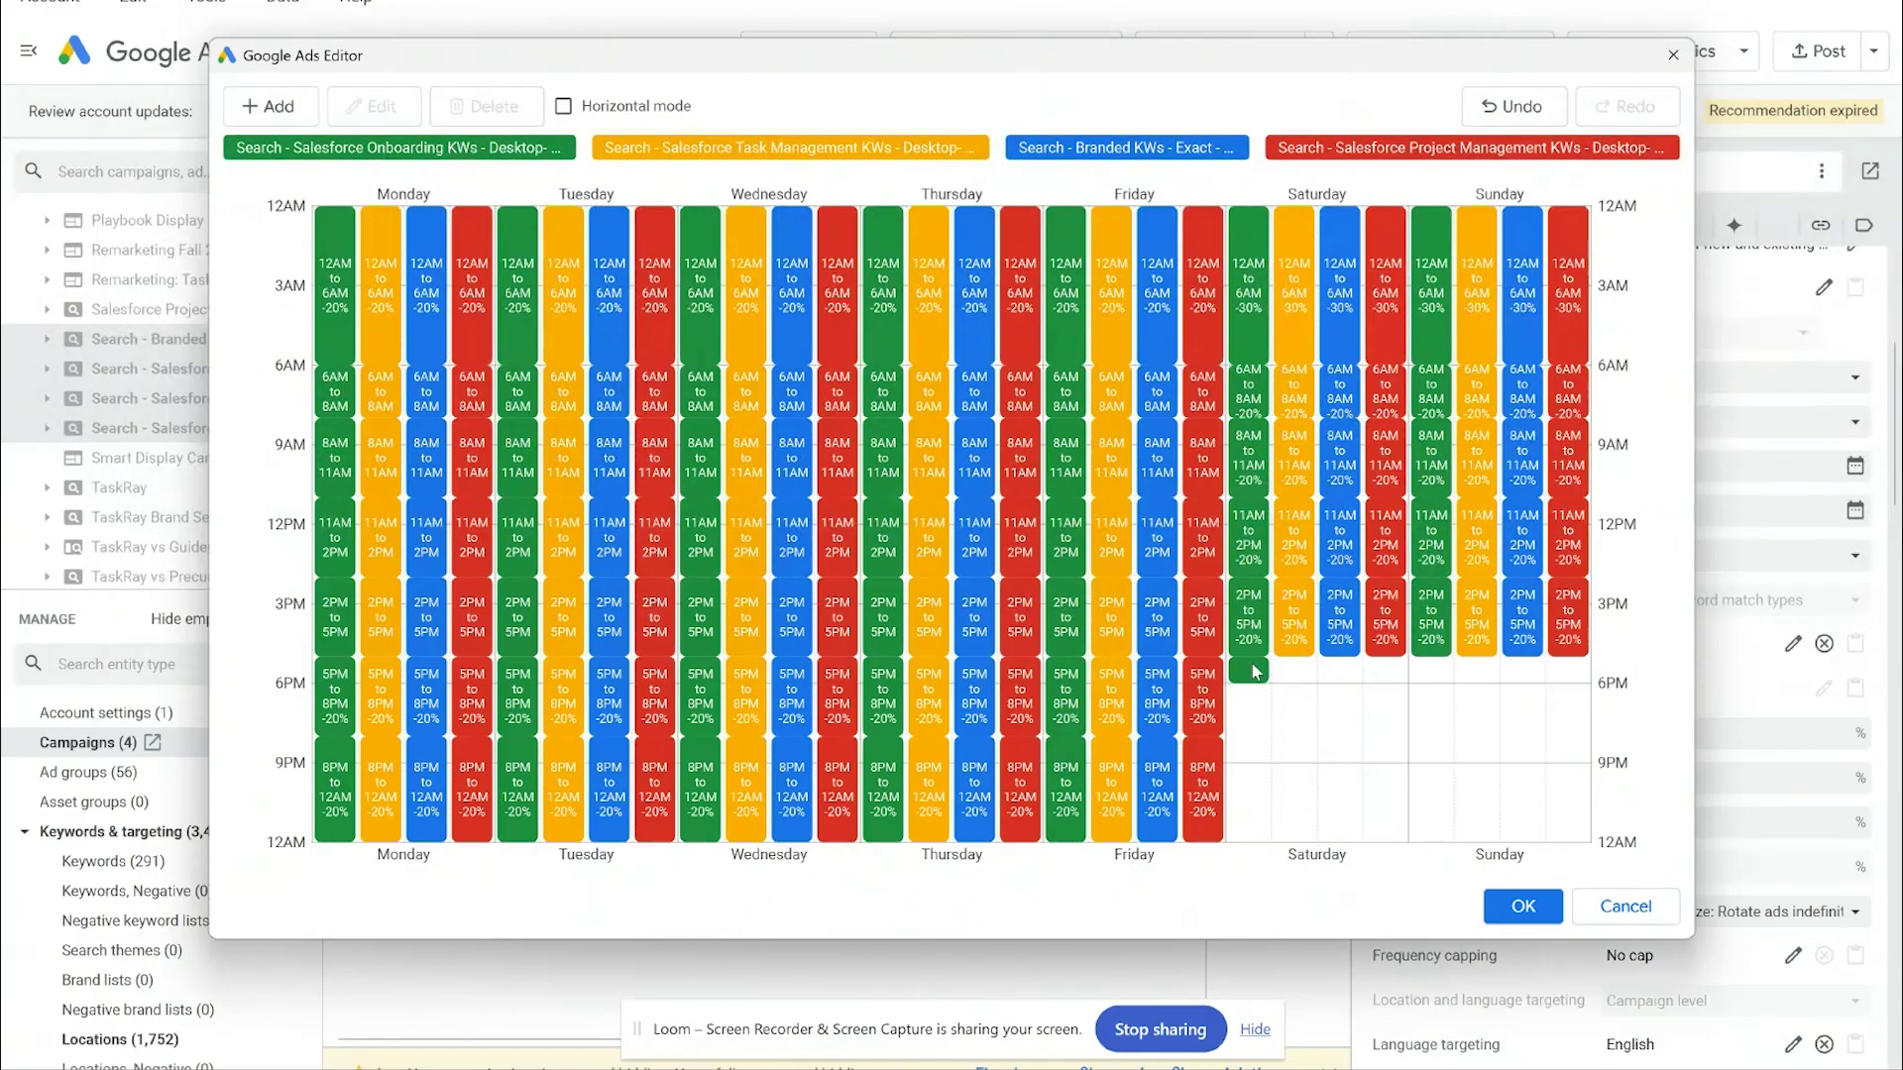
click(1254, 672)
click(1877, 532)
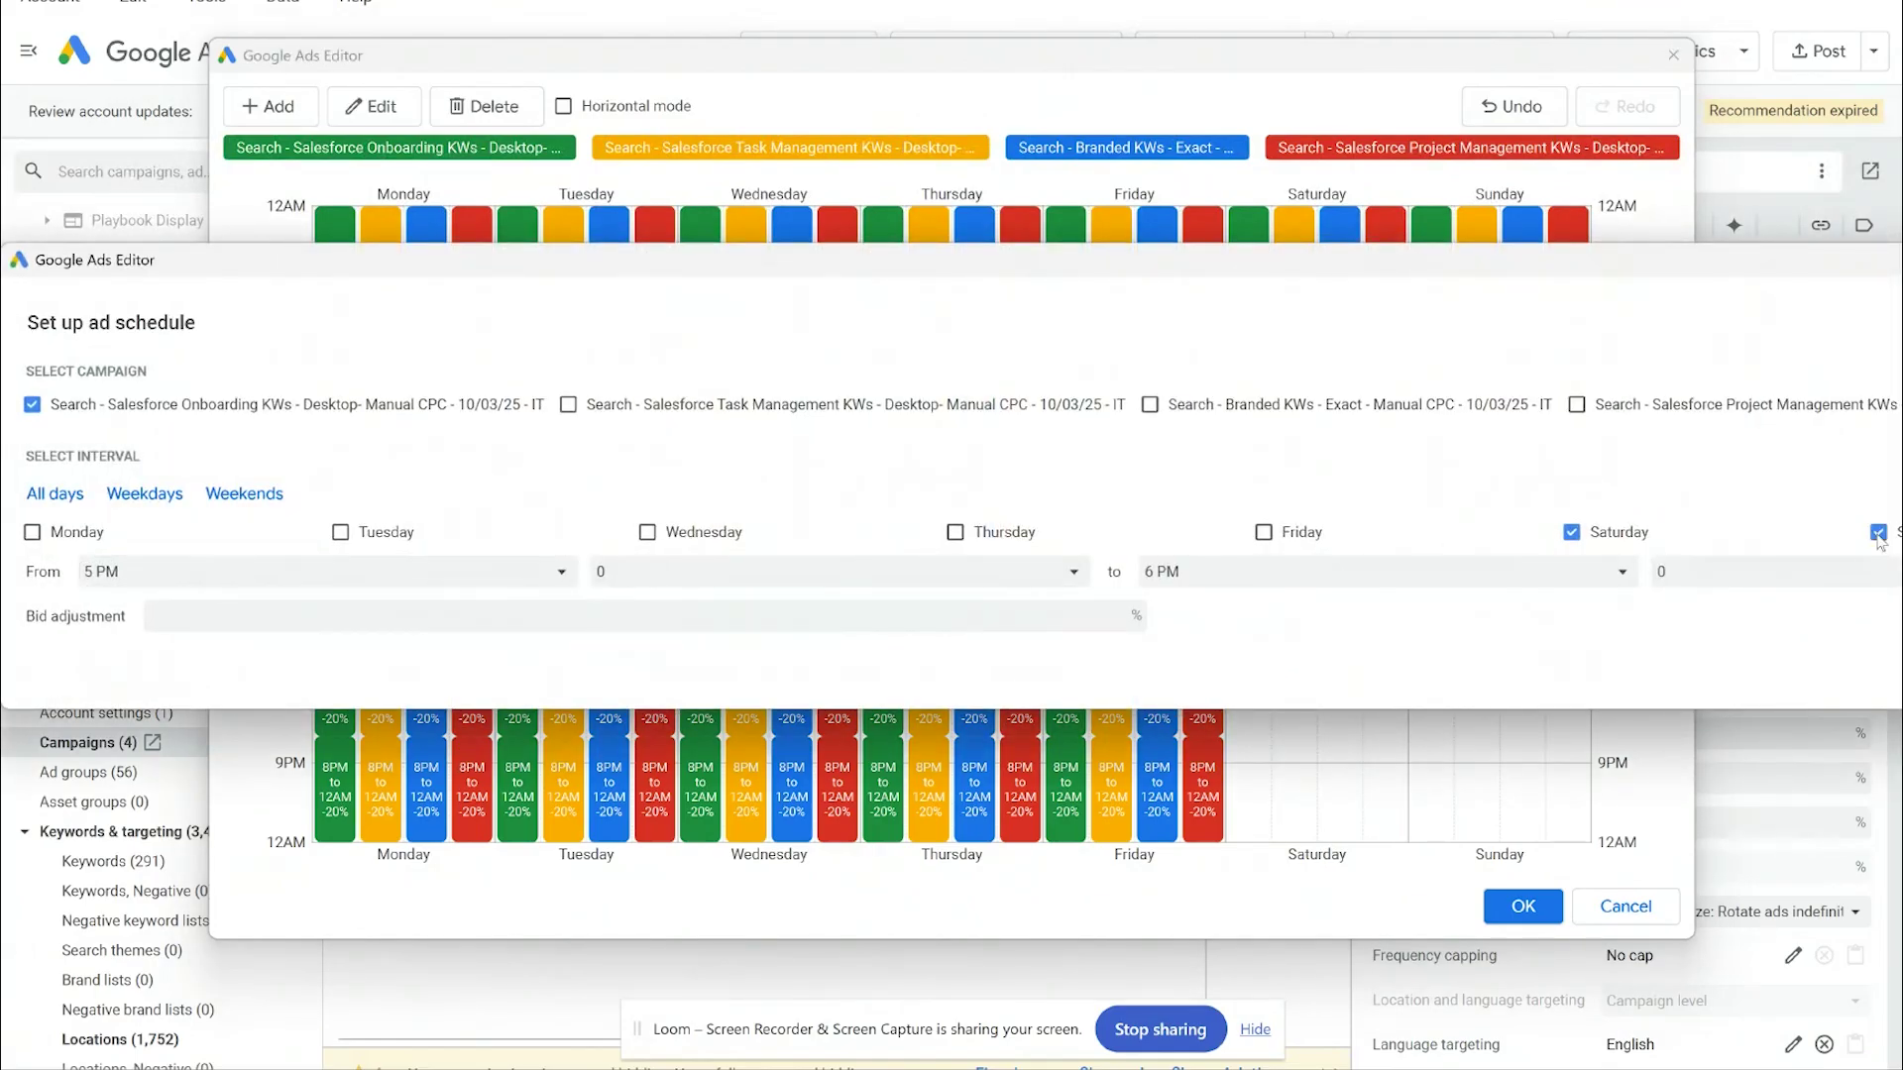
click(568, 404)
click(1149, 404)
click(1576, 404)
click(688, 617)
text(-30)
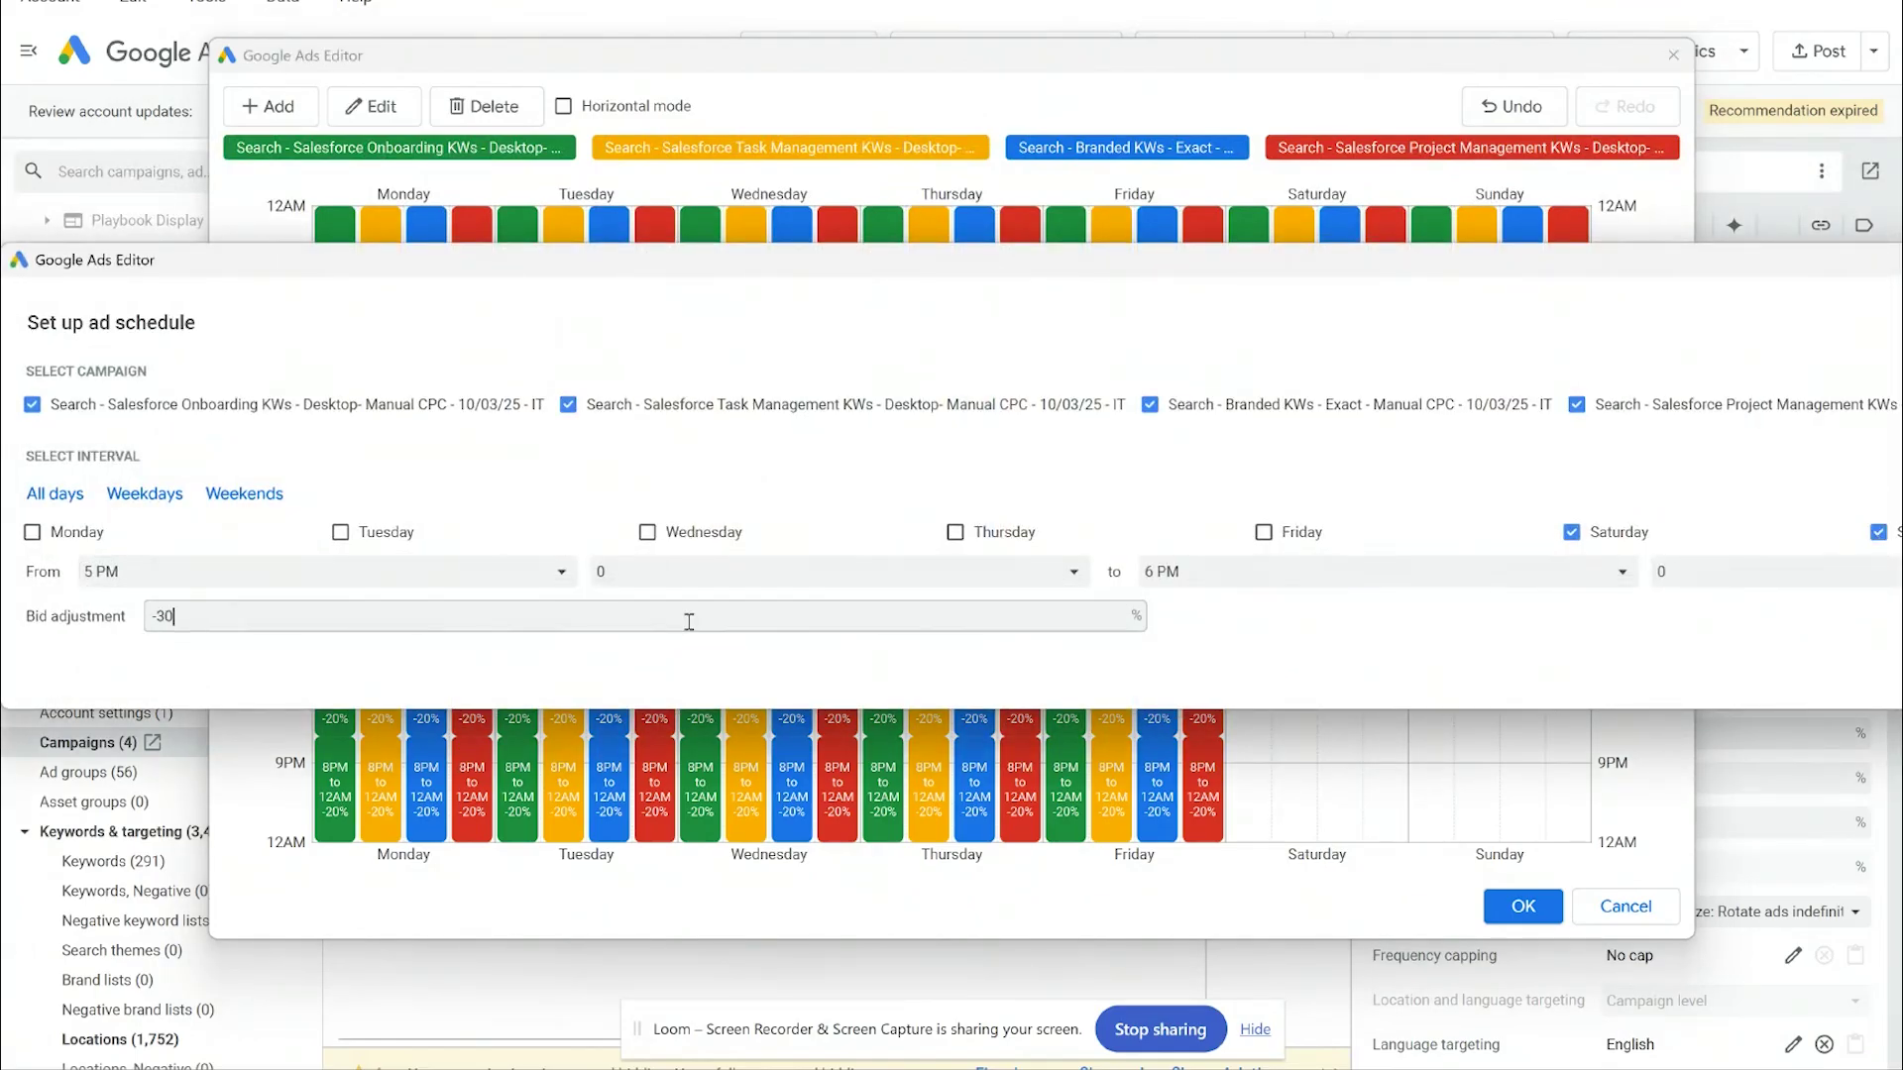
key(ctrl+a)
click(1614, 572)
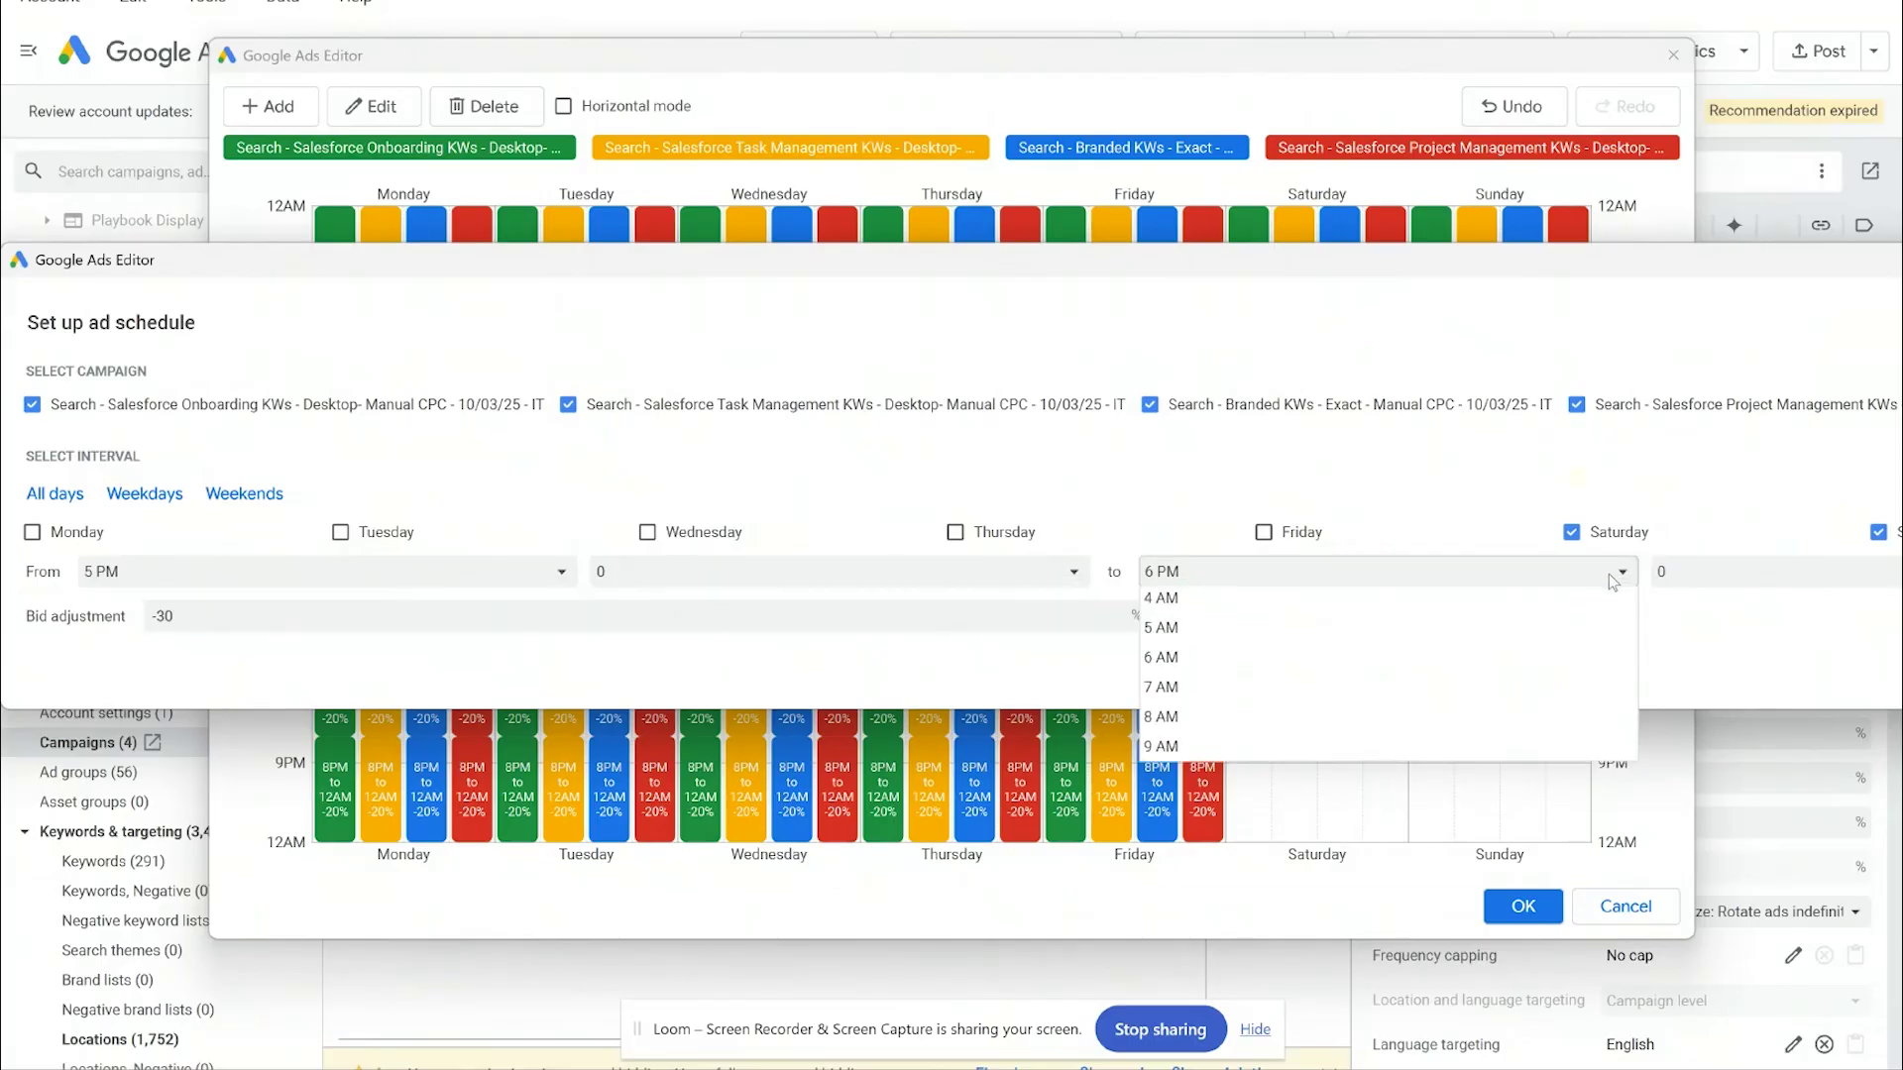
scroll(1452, 780, down, 3)
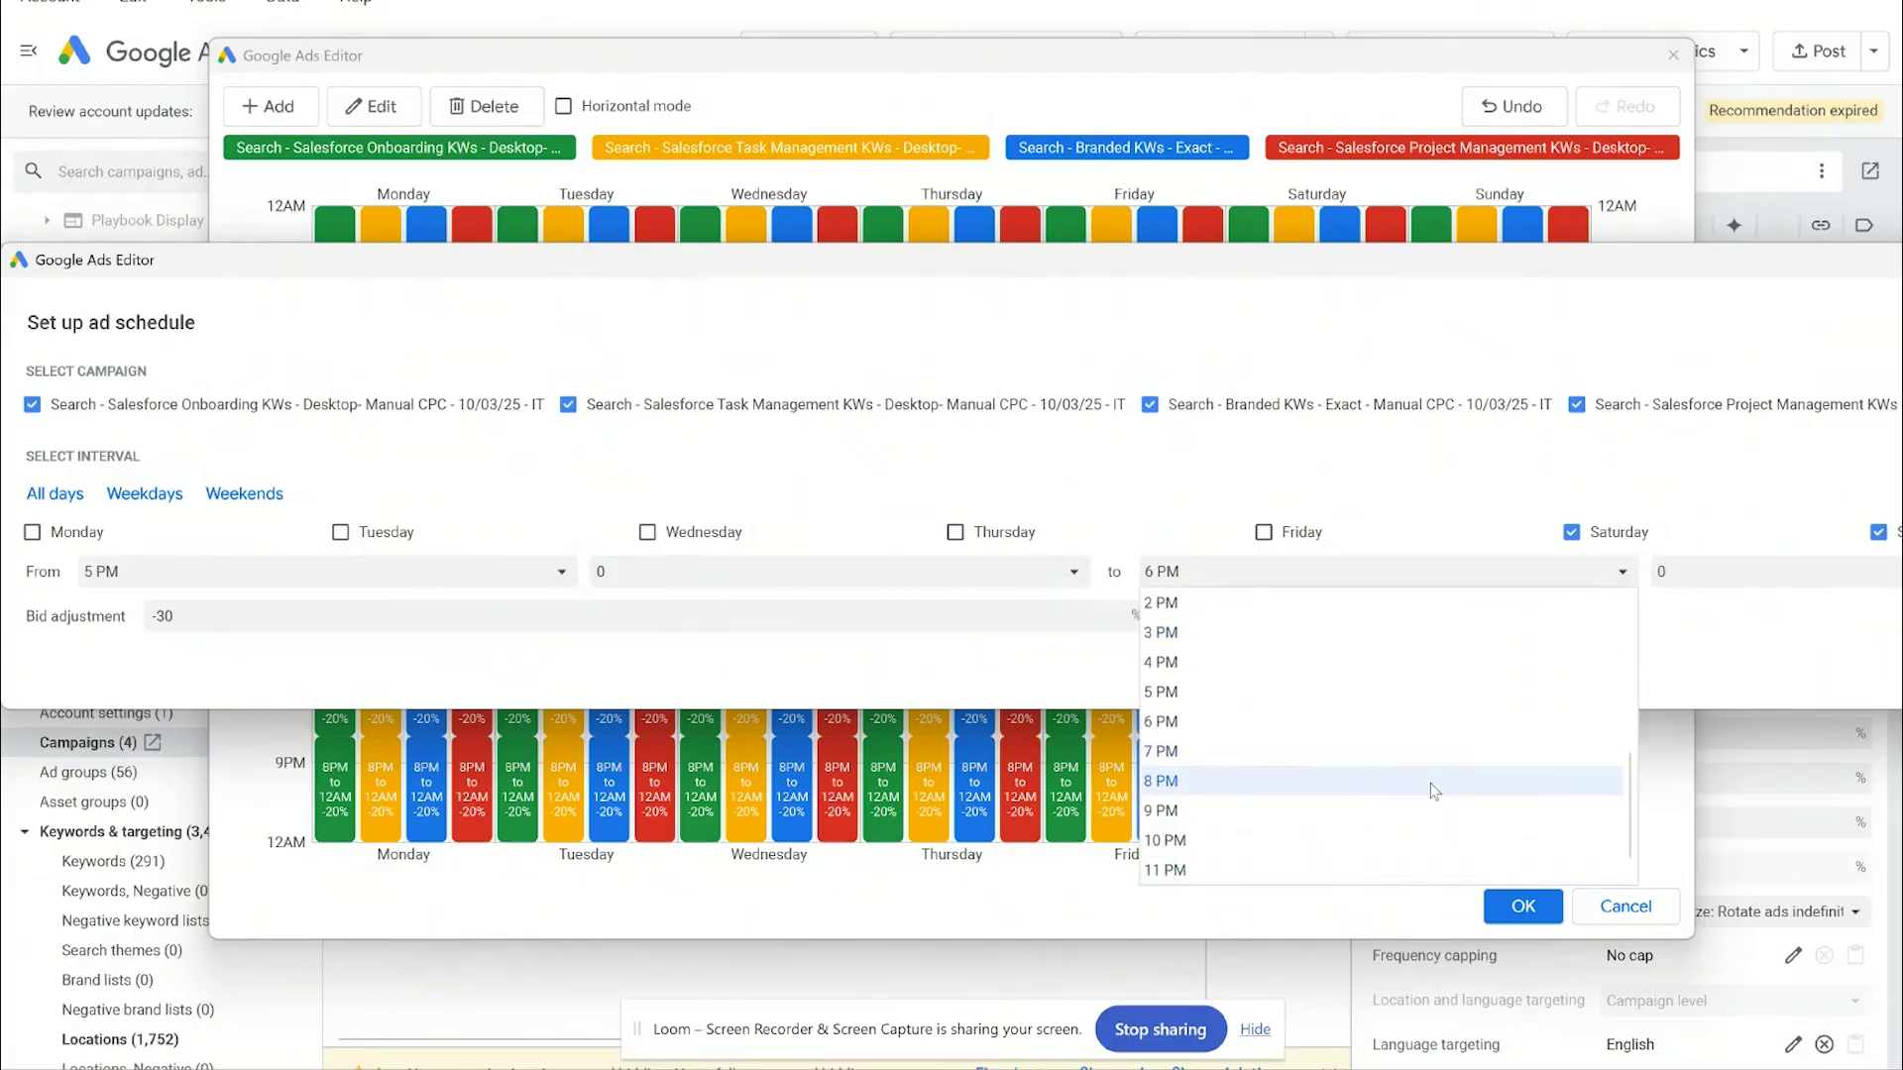
click(1439, 791)
- Add a weekend interval from 8 PM to the end of the day for all four campaigns at -30%, and save the ad schedule
click(1614, 409)
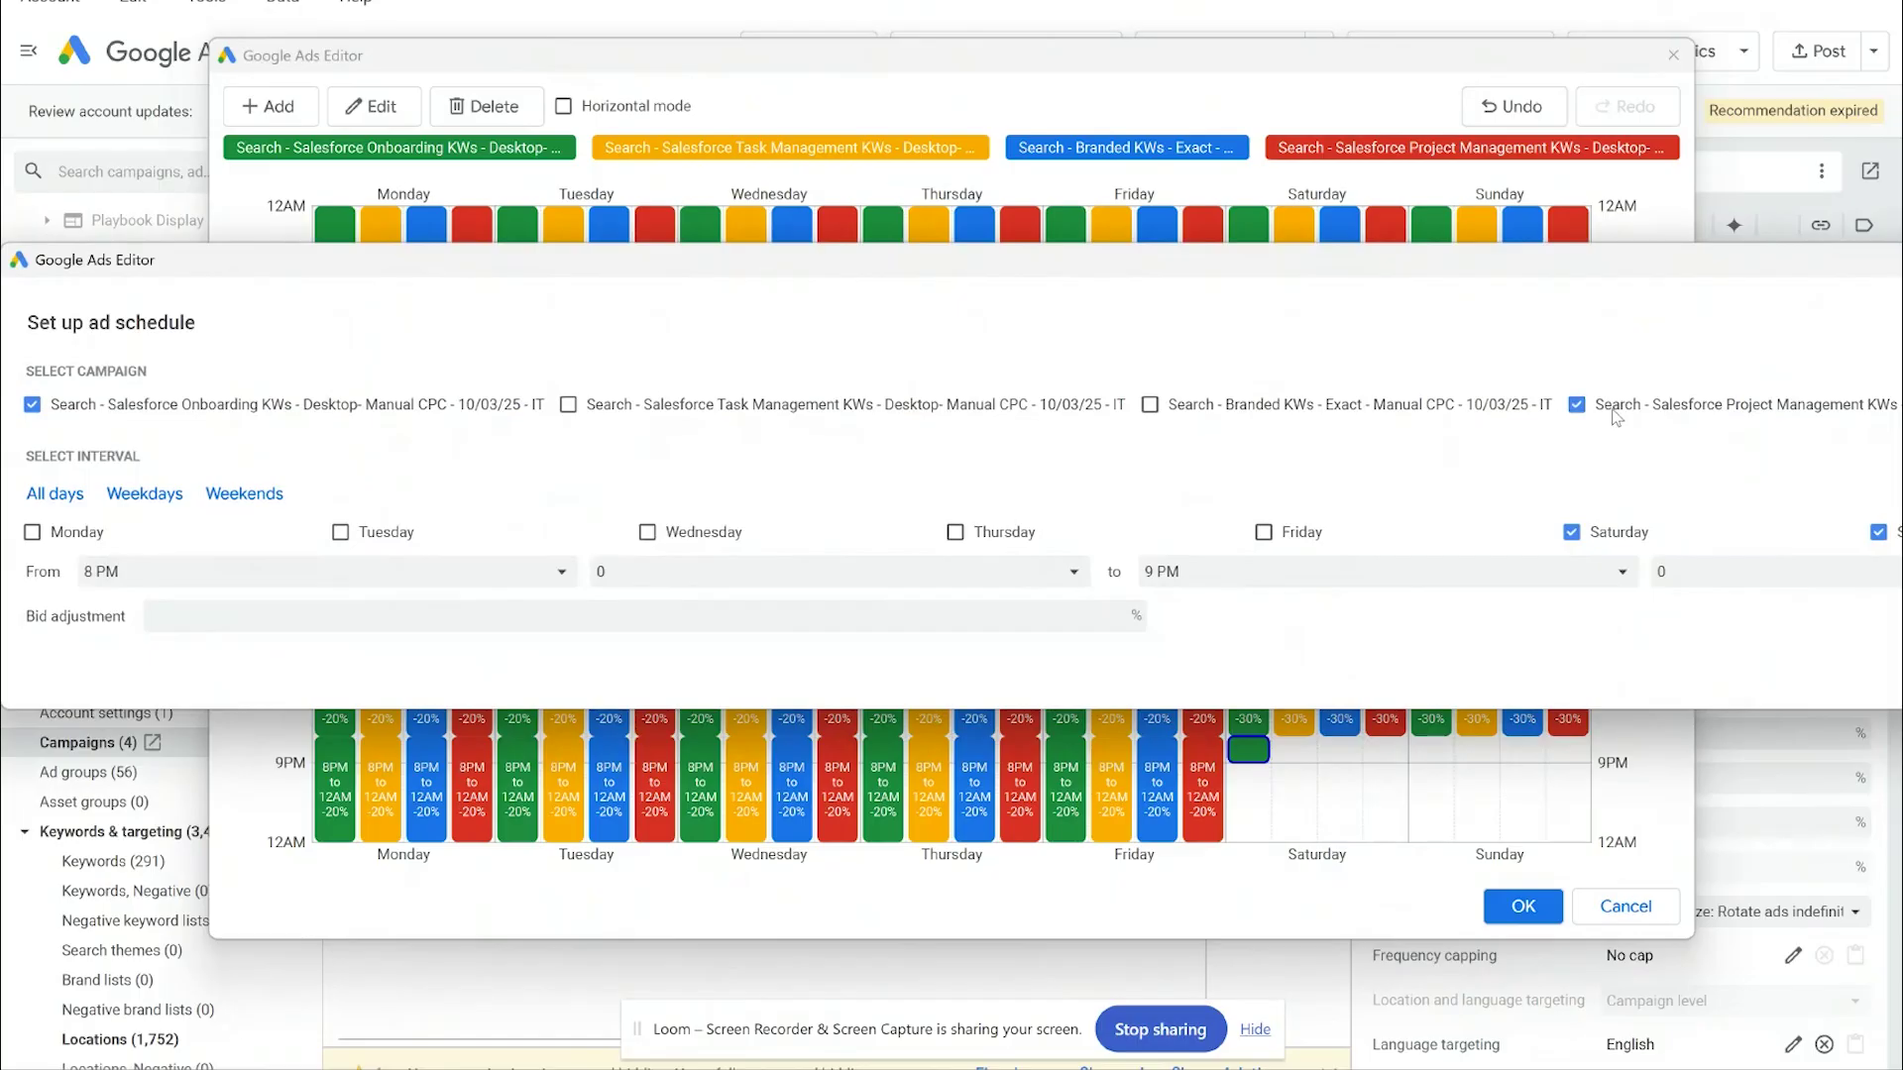
click(1150, 405)
click(568, 404)
click(773, 614)
text(-30)
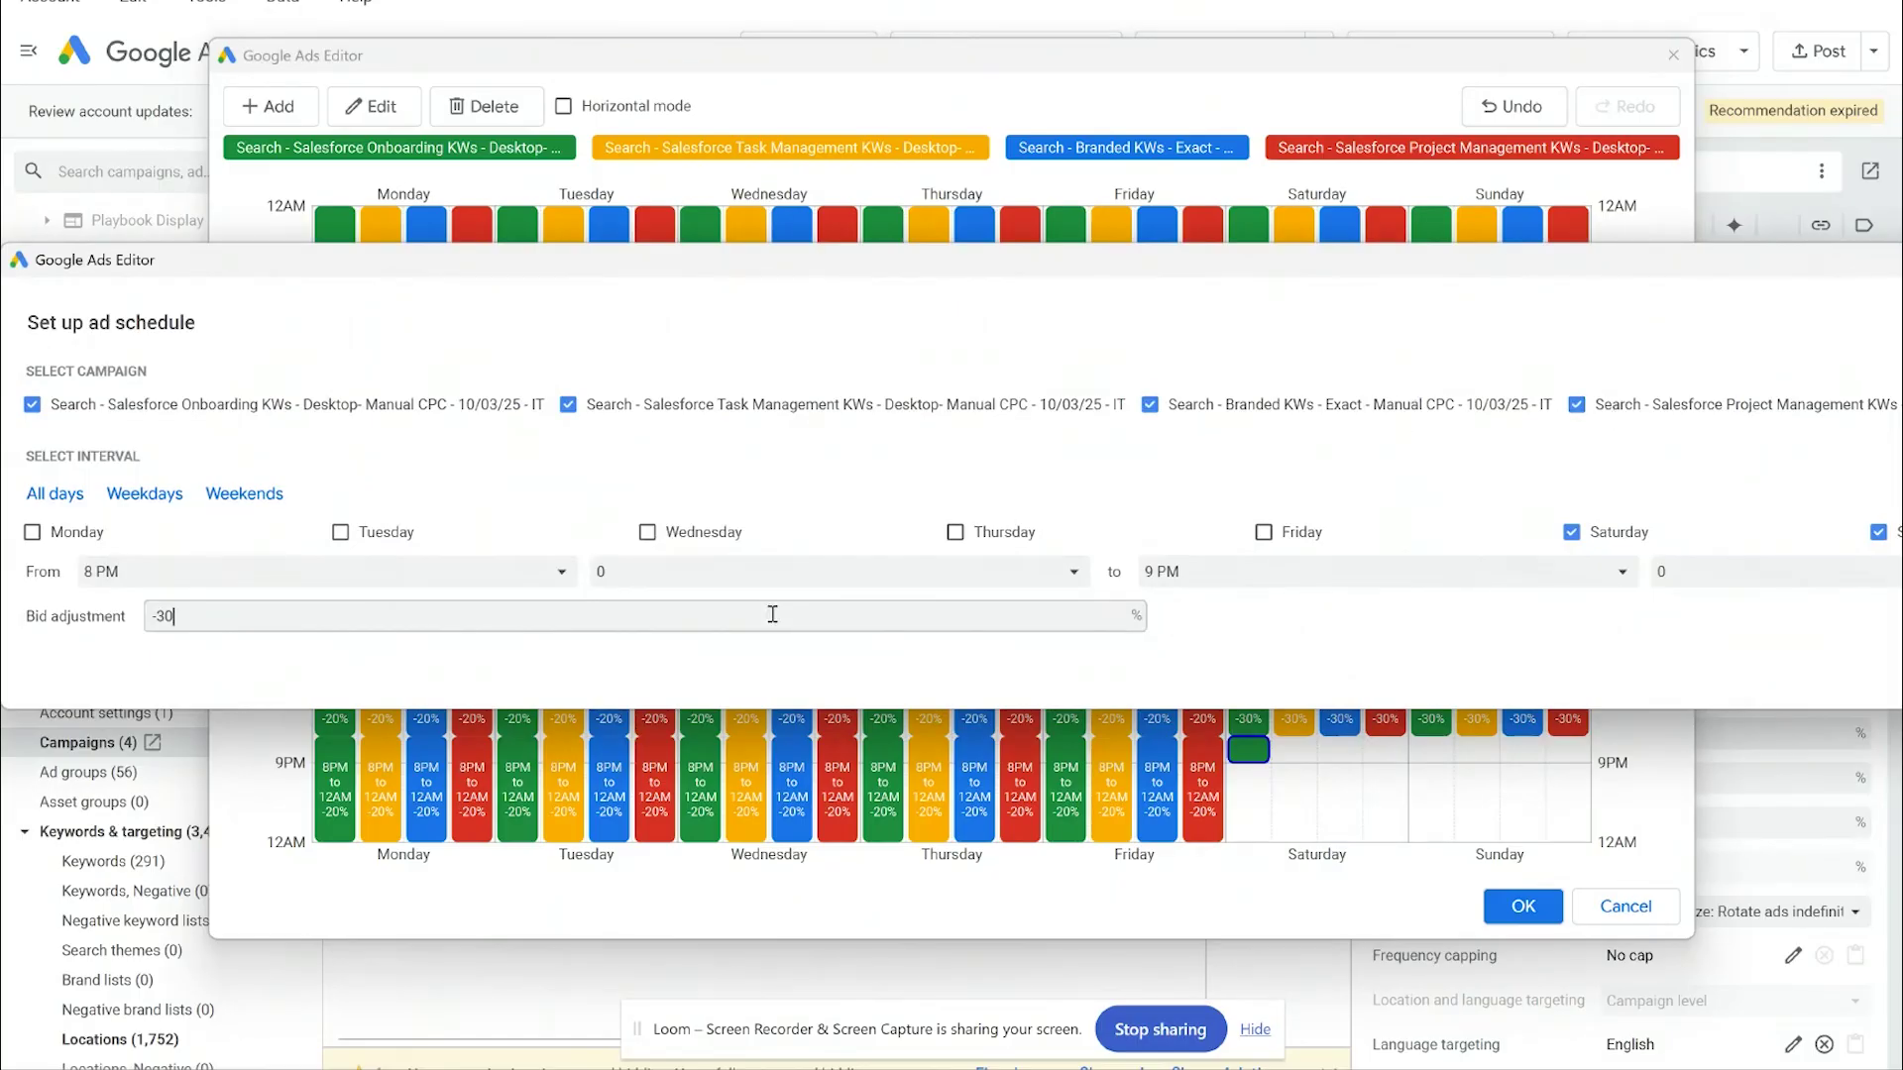
click(1506, 912)
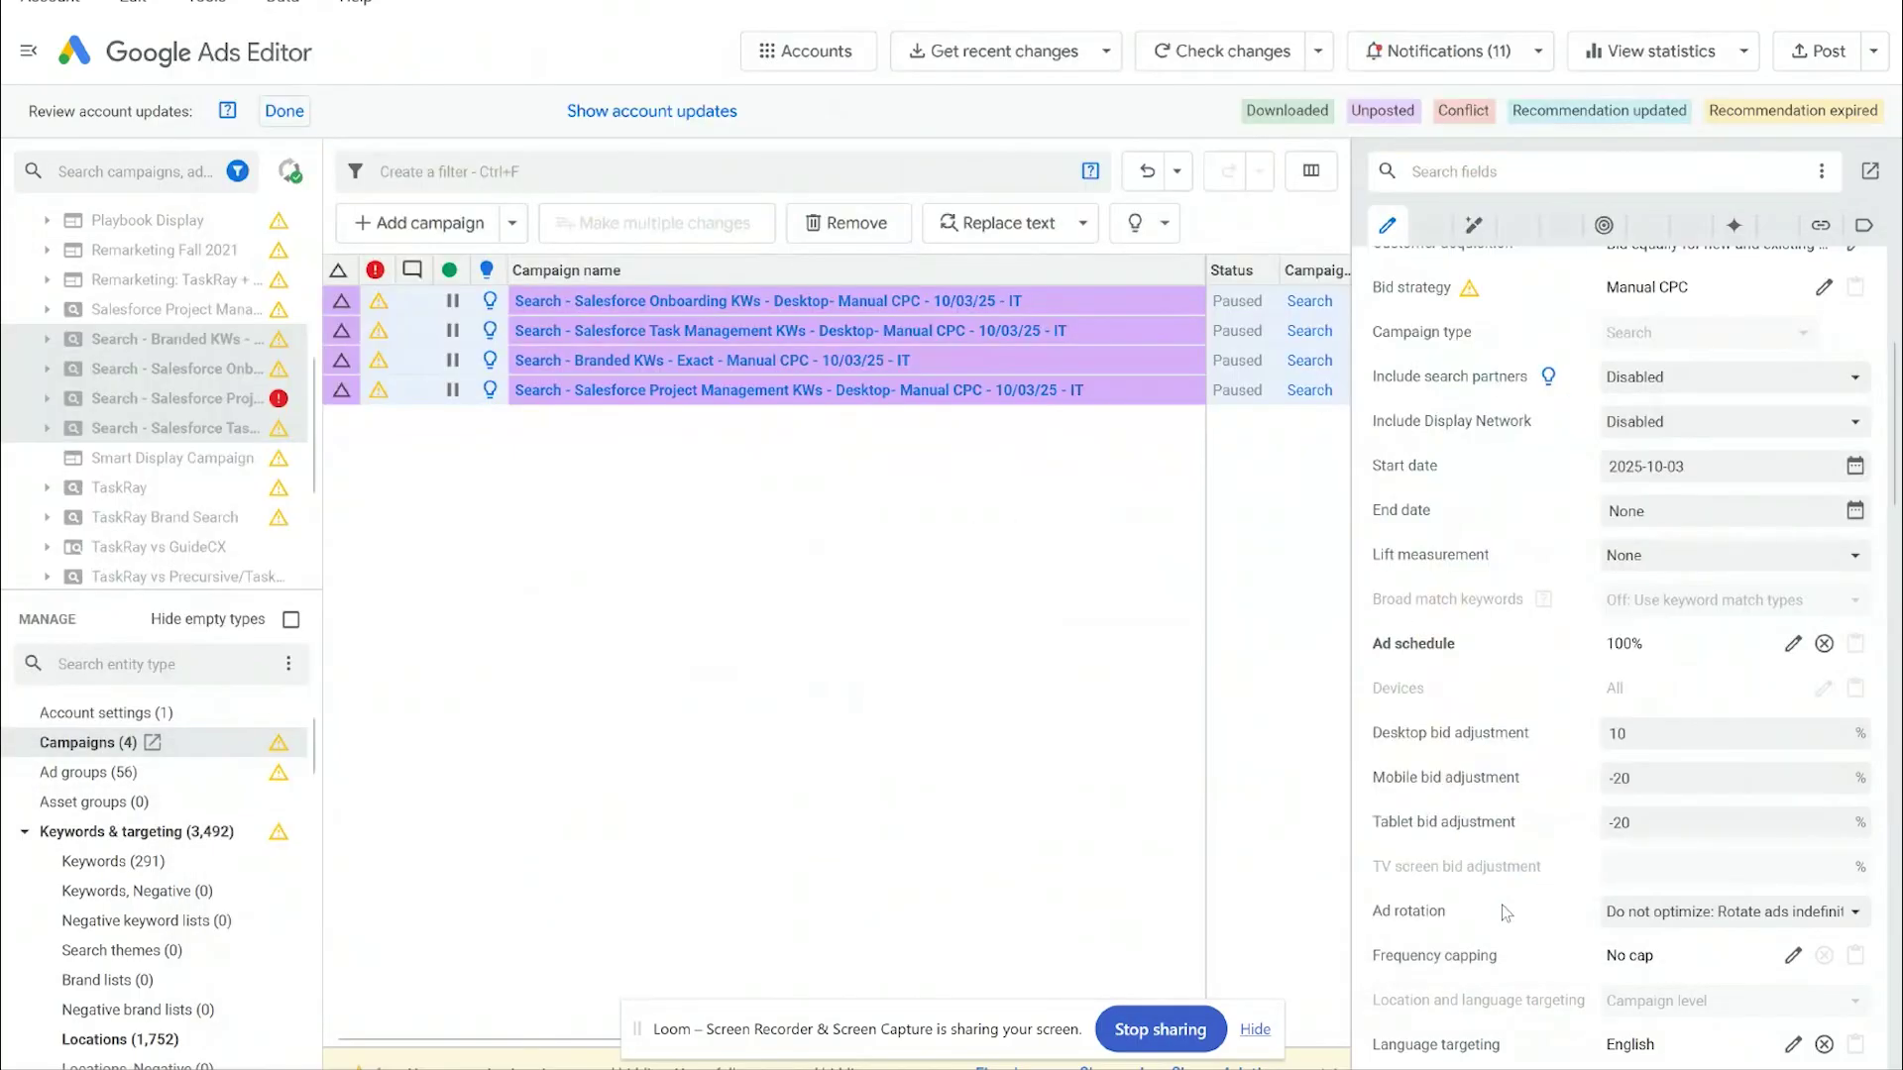
- Switch to the Google Ads account overview in the browser and set its date range to All time
click(1819, 50)
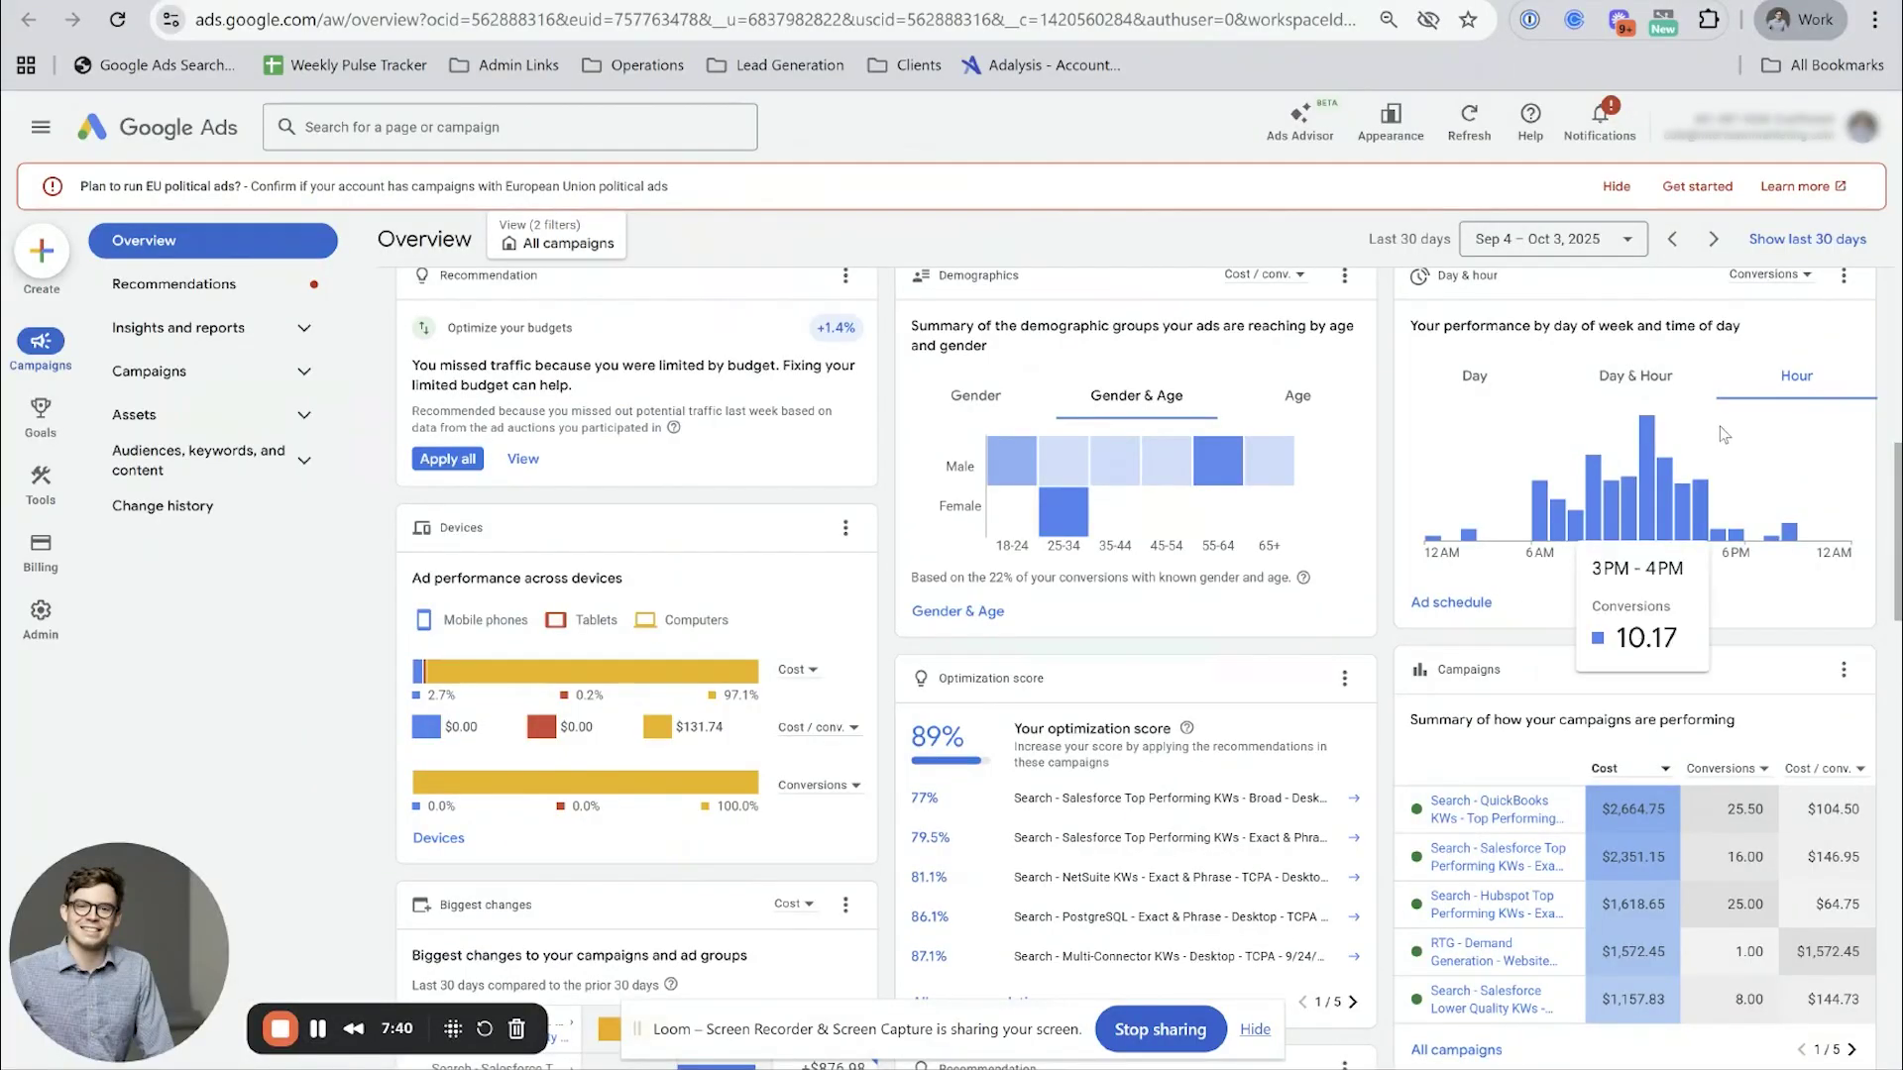
click(1522, 245)
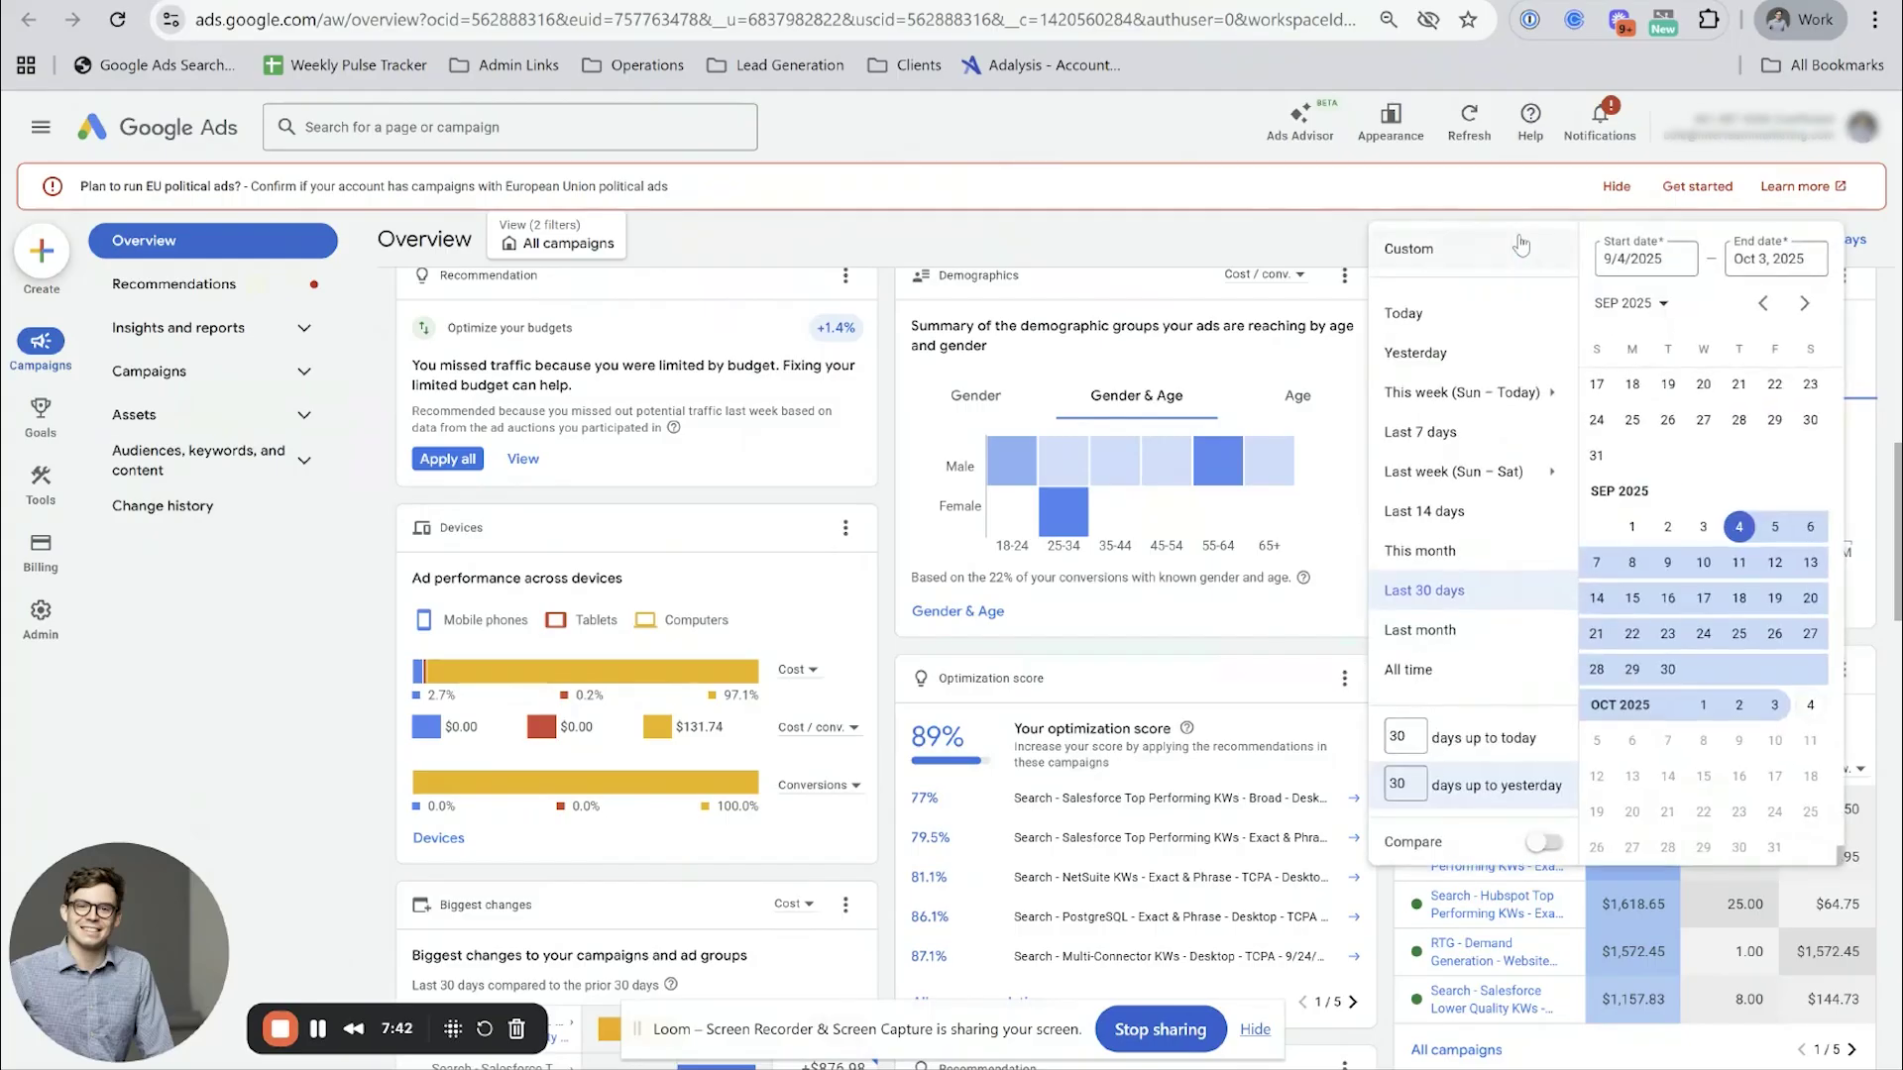
click(1449, 673)
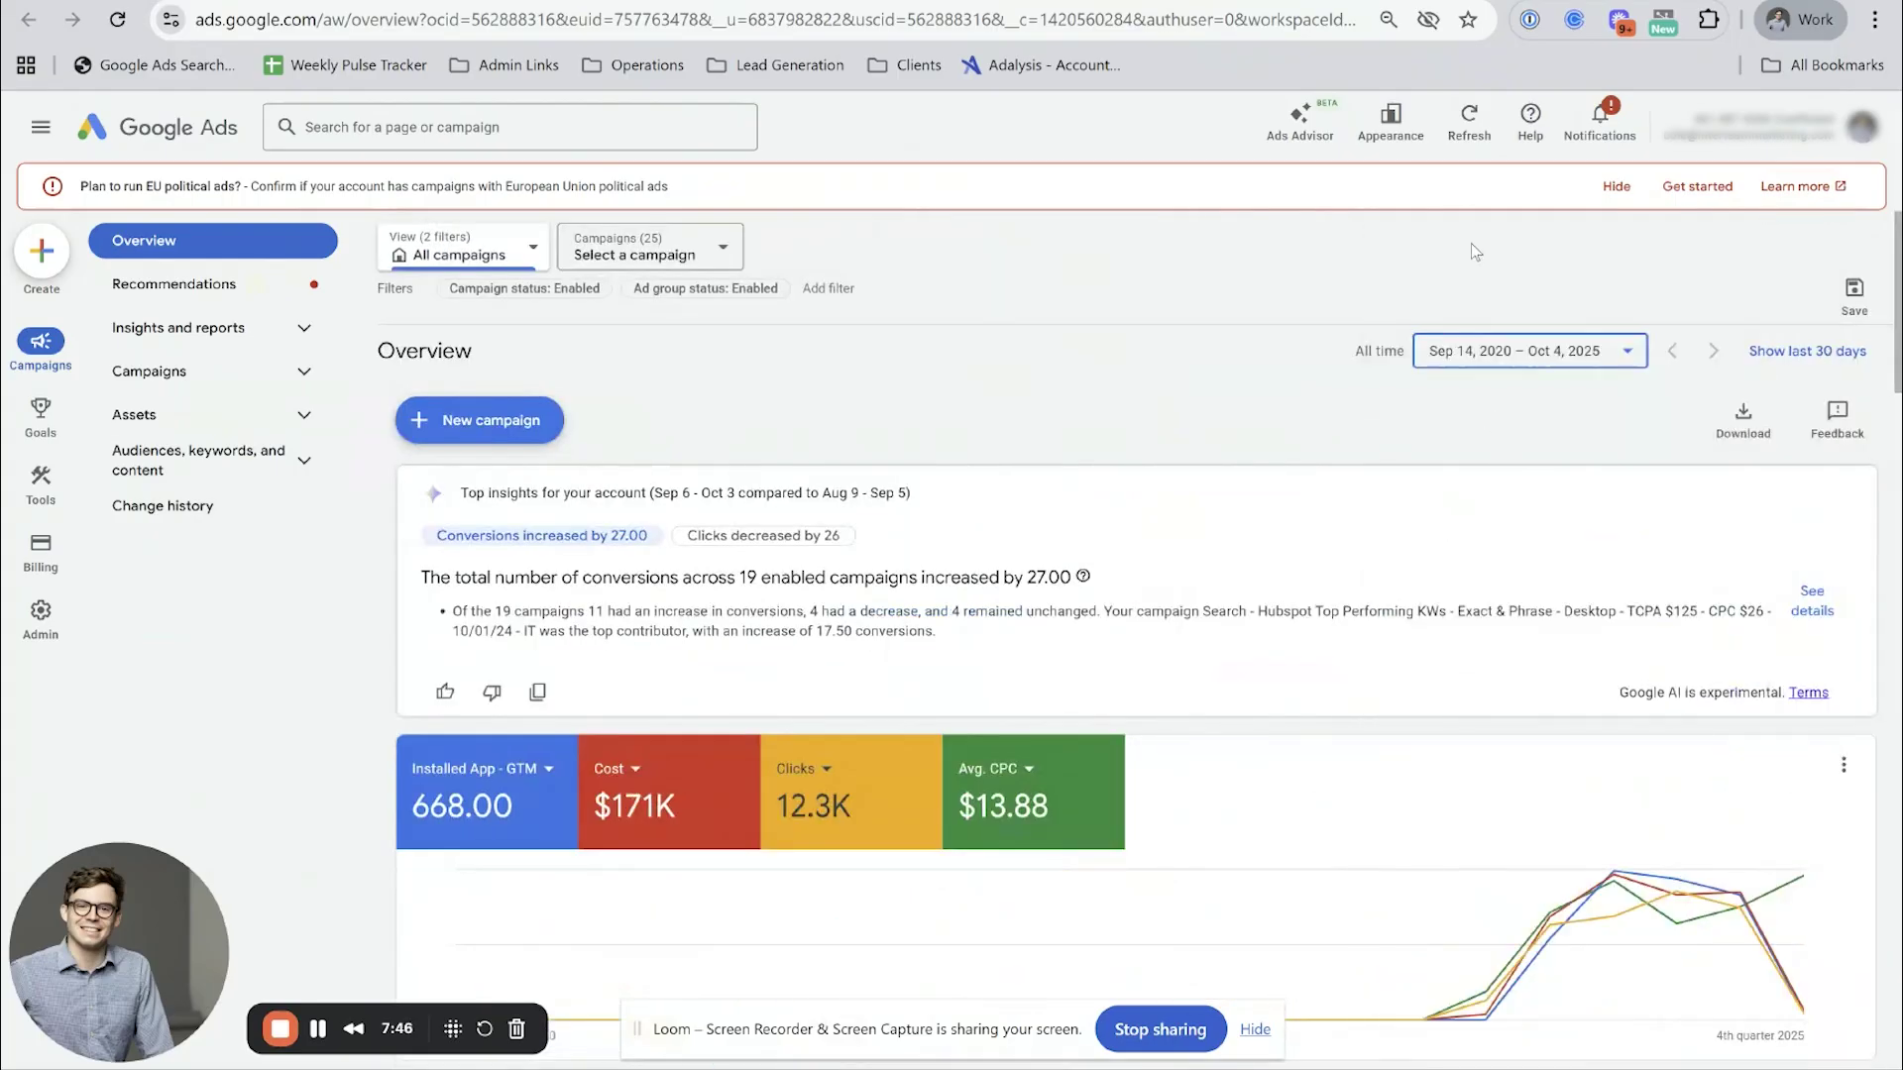
scroll(1471, 252, down, 2)
scroll(1473, 250, up, 2)
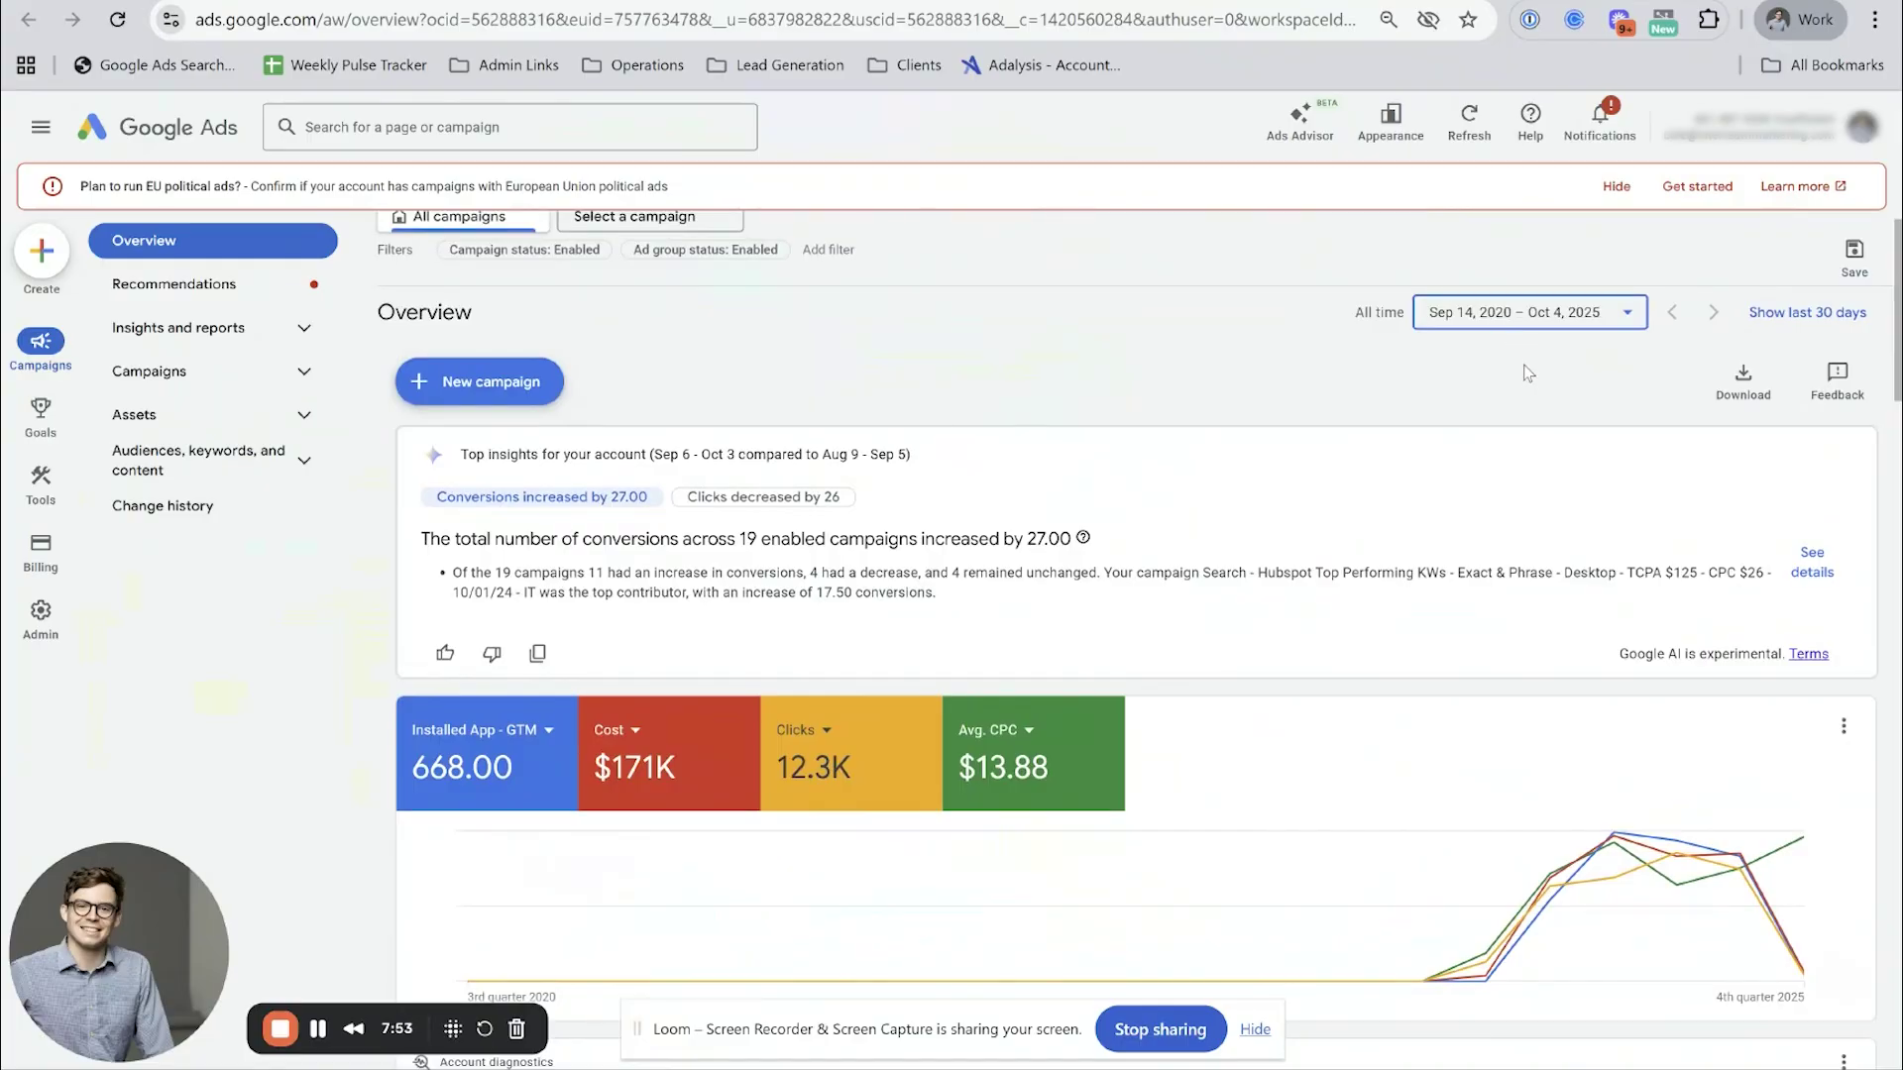
scroll(1529, 374, down, 7)
scroll(1528, 373, up, 8)
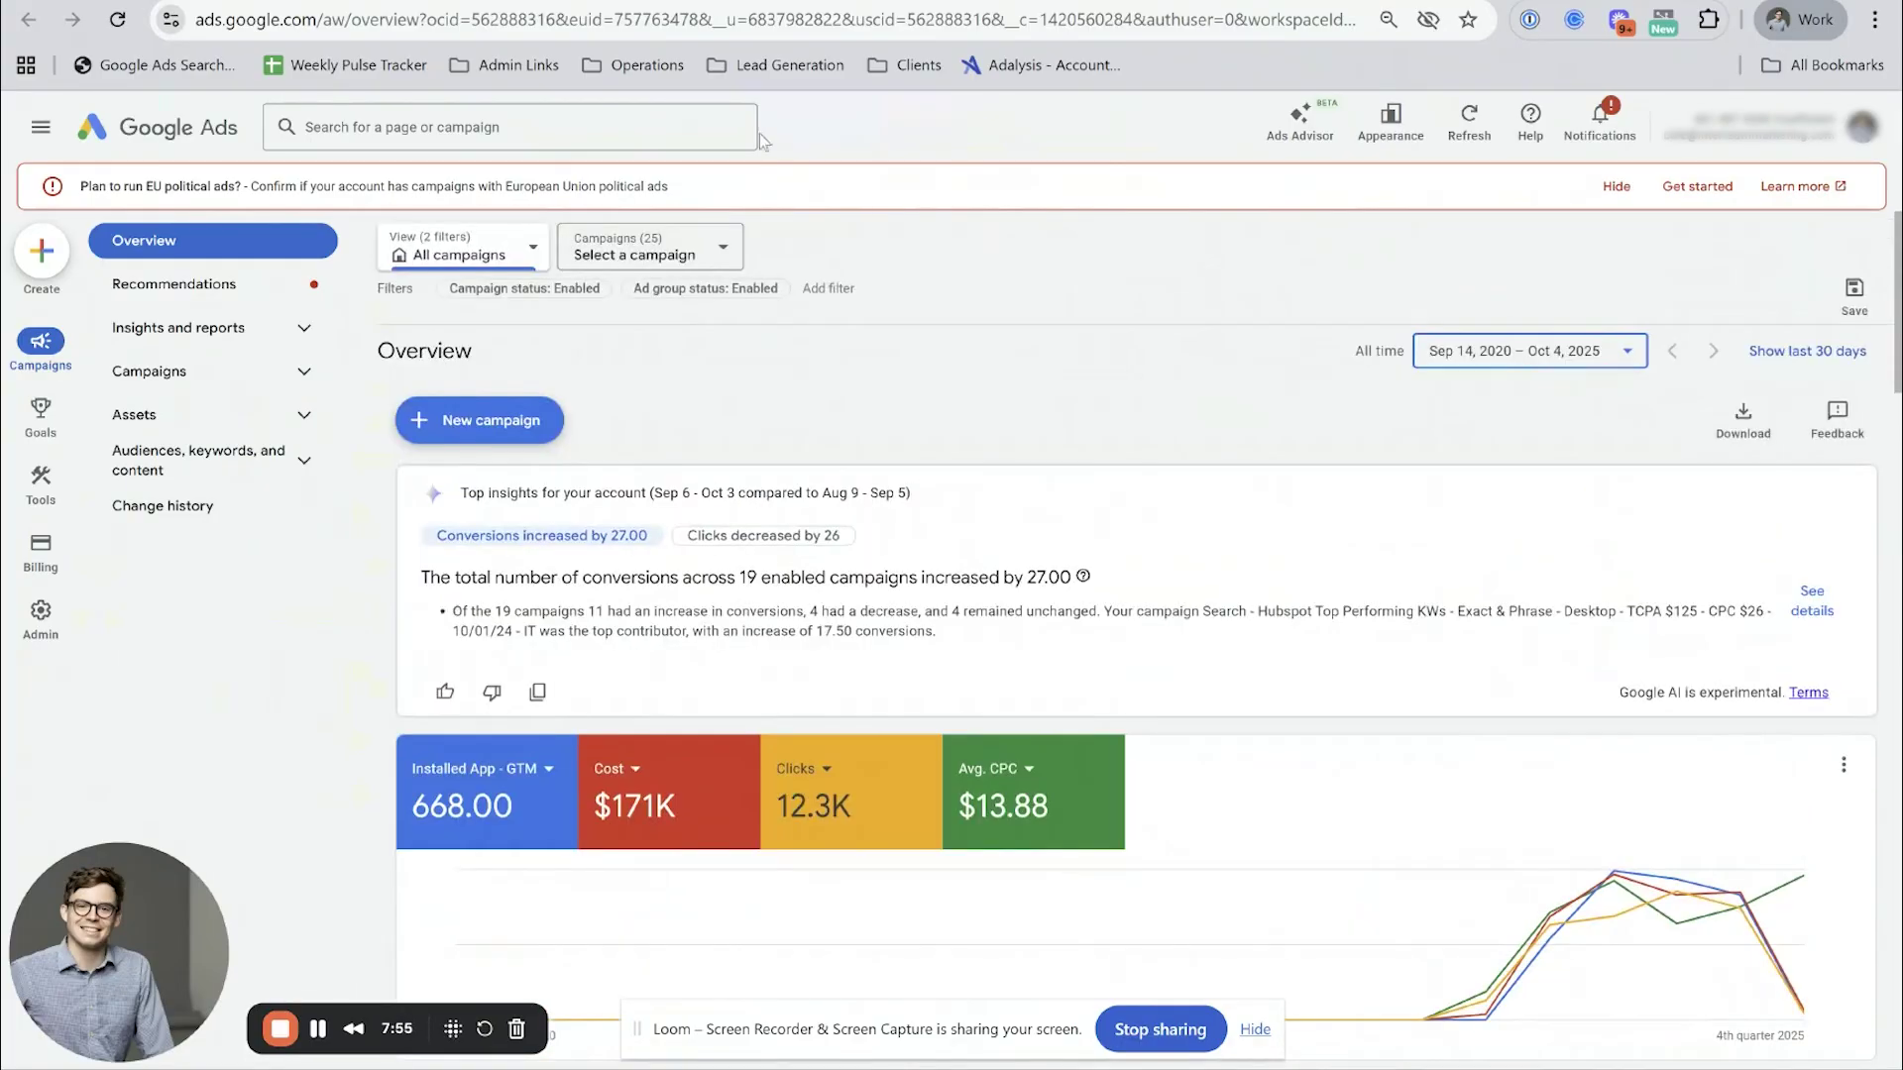
- Limit the overview to the Search campaigns view
click(461, 250)
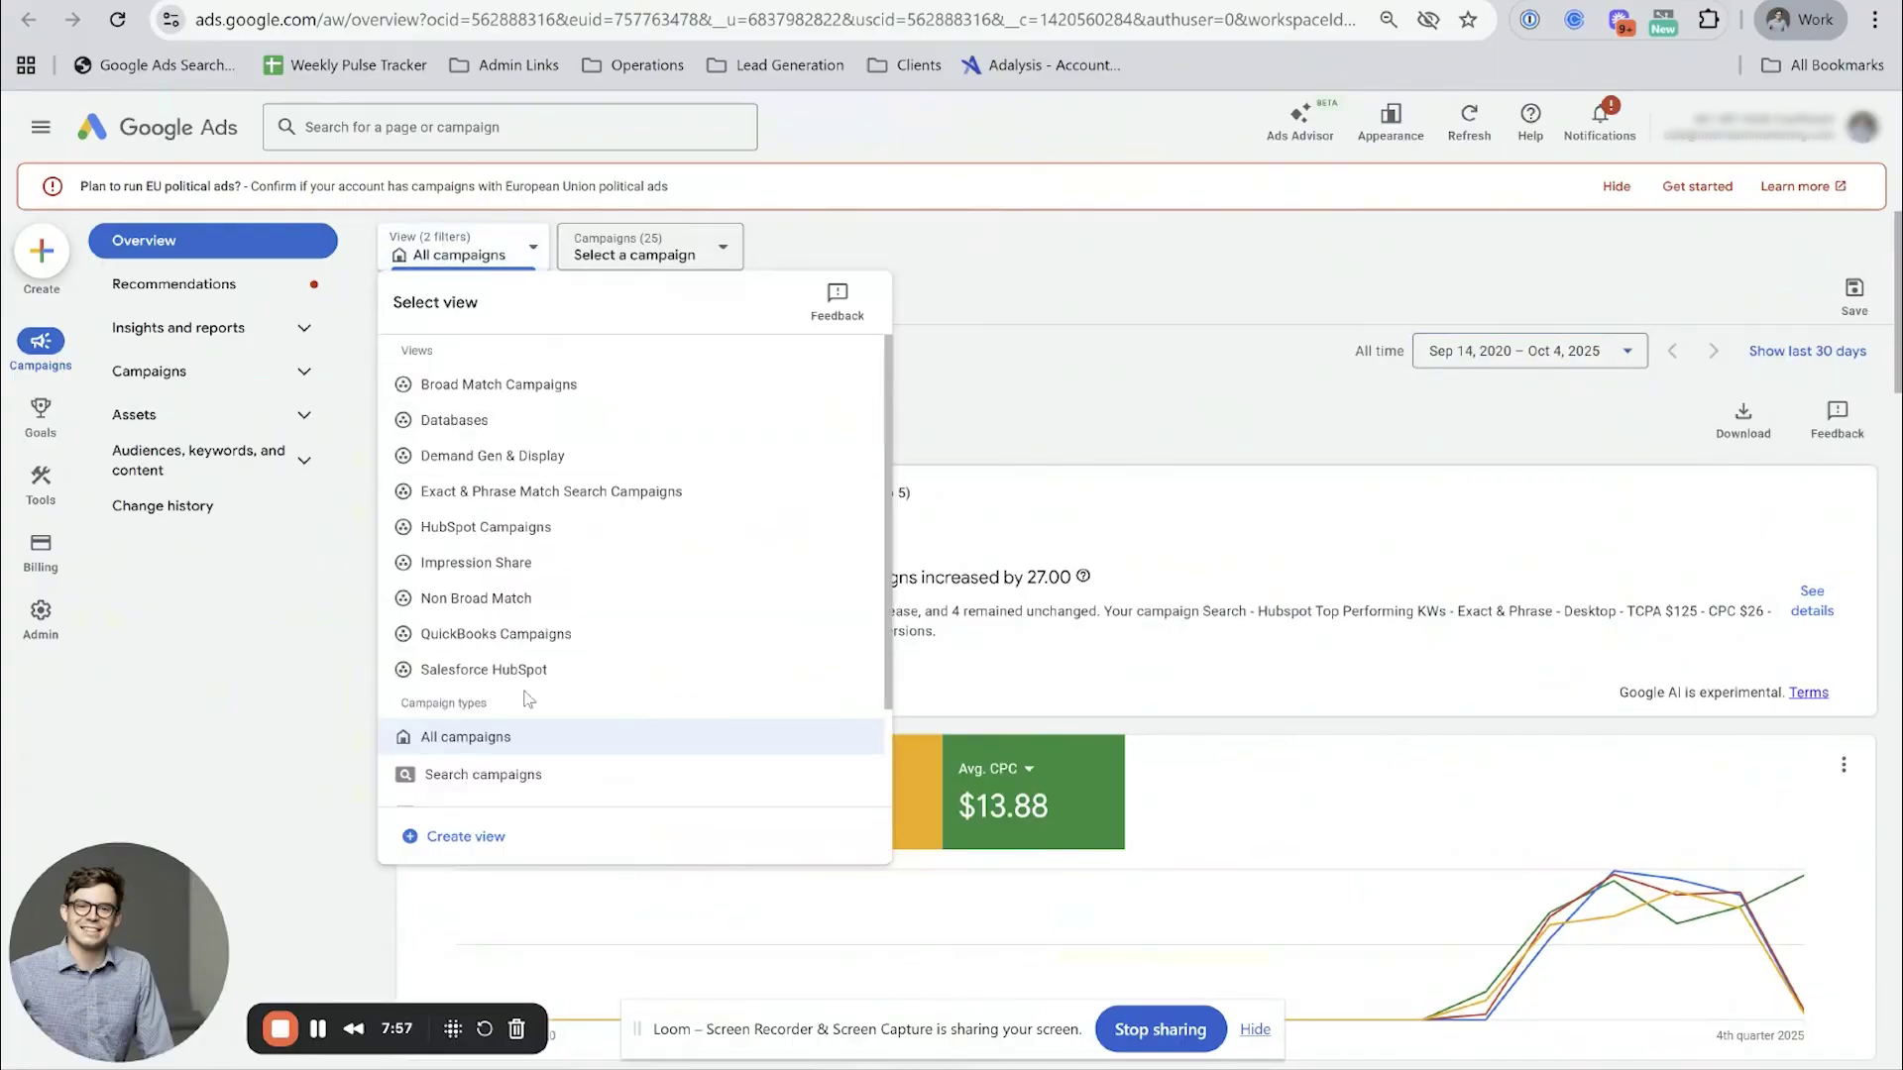
scroll(488, 530, down, 2)
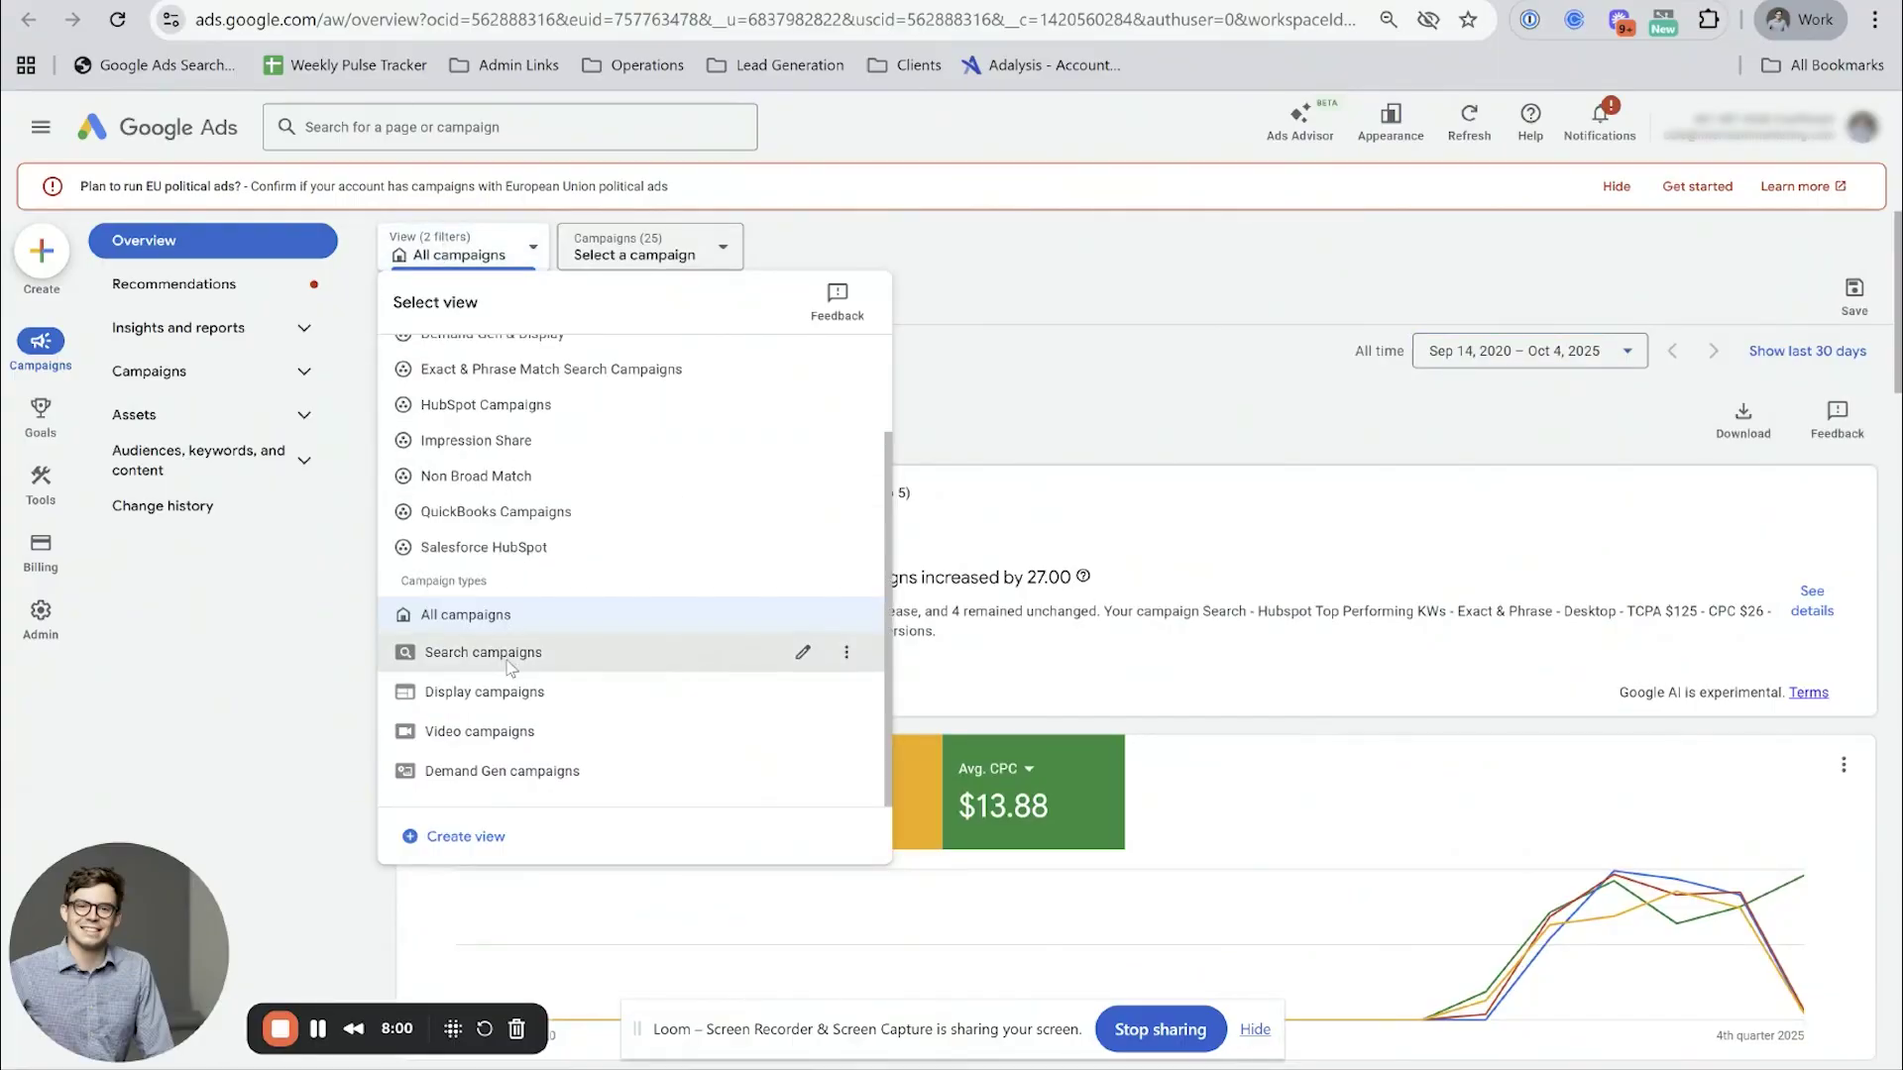
click(488, 653)
- Show Cost / conv. by hour in the Day & hour card and examine the early-morning and late-night hours
click(1780, 342)
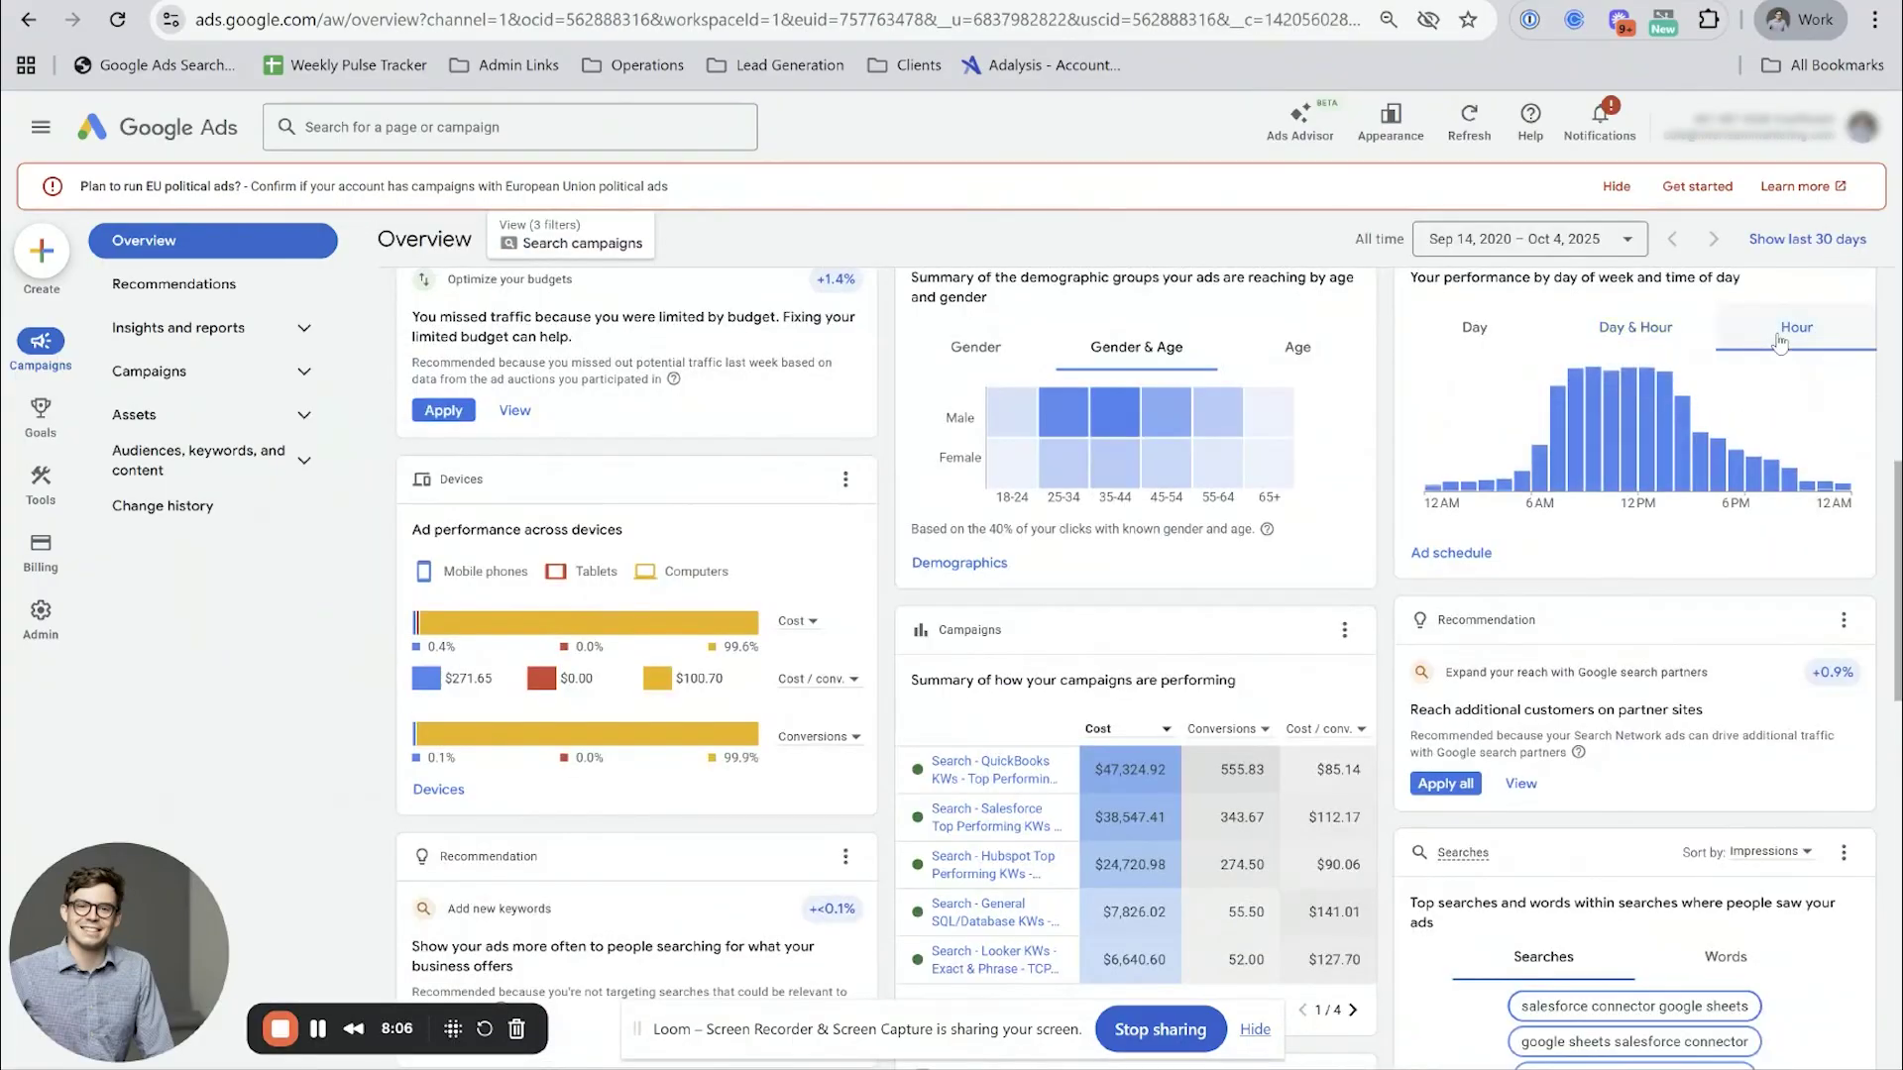
scroll(1780, 342, up, 1)
click(1793, 303)
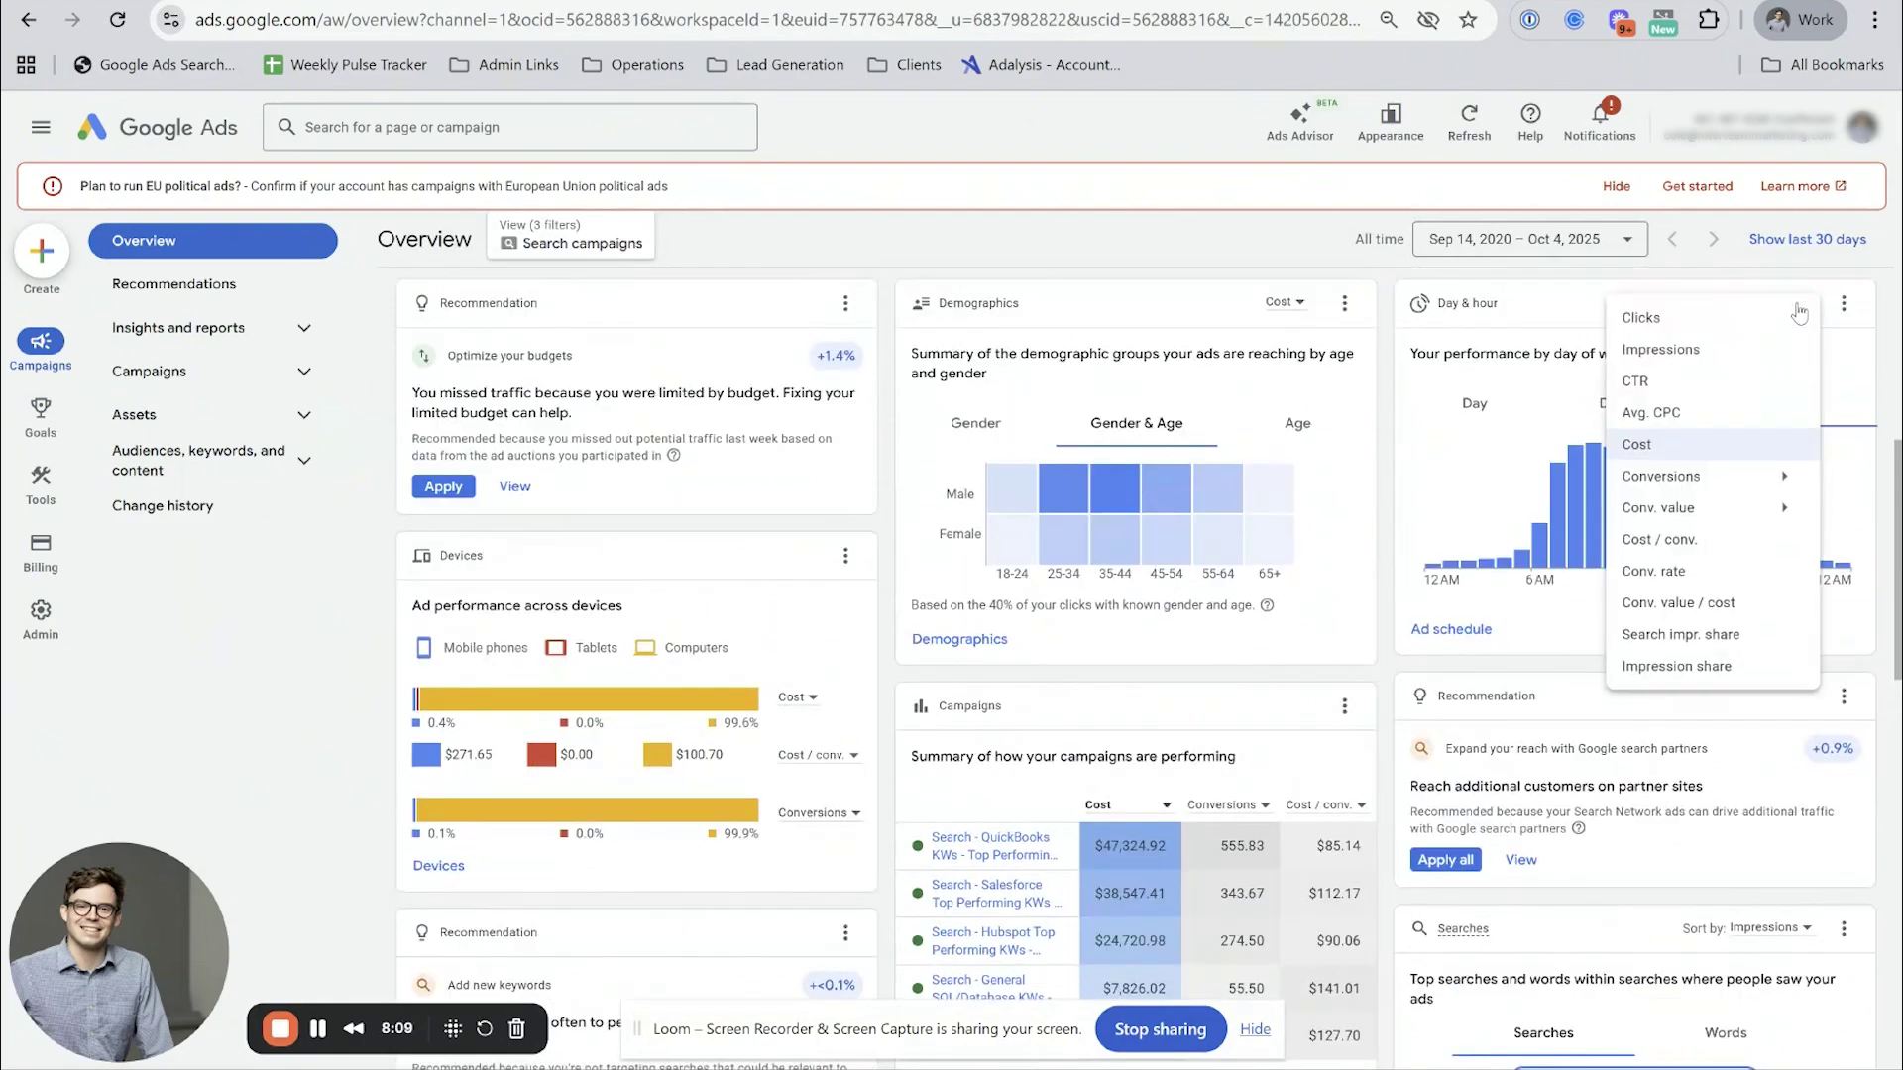
click(1730, 537)
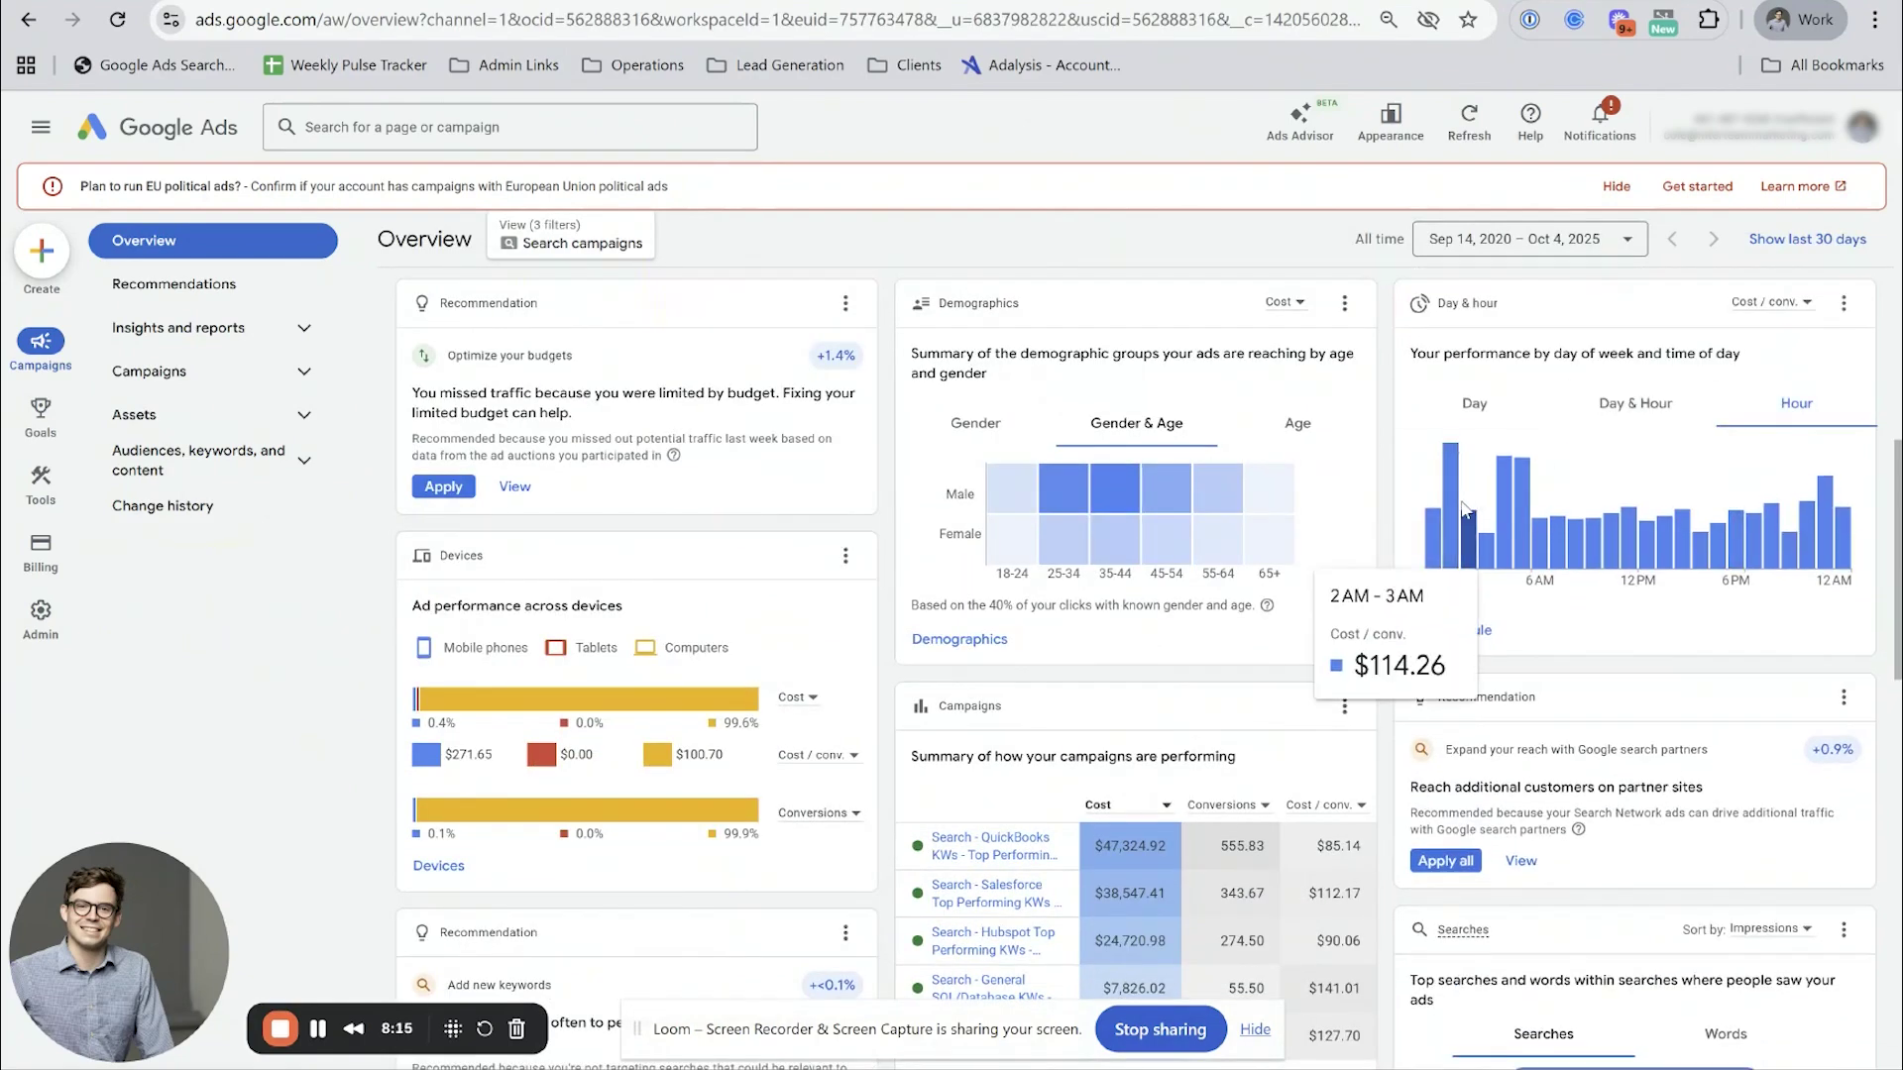
mouse_move(1453, 503)
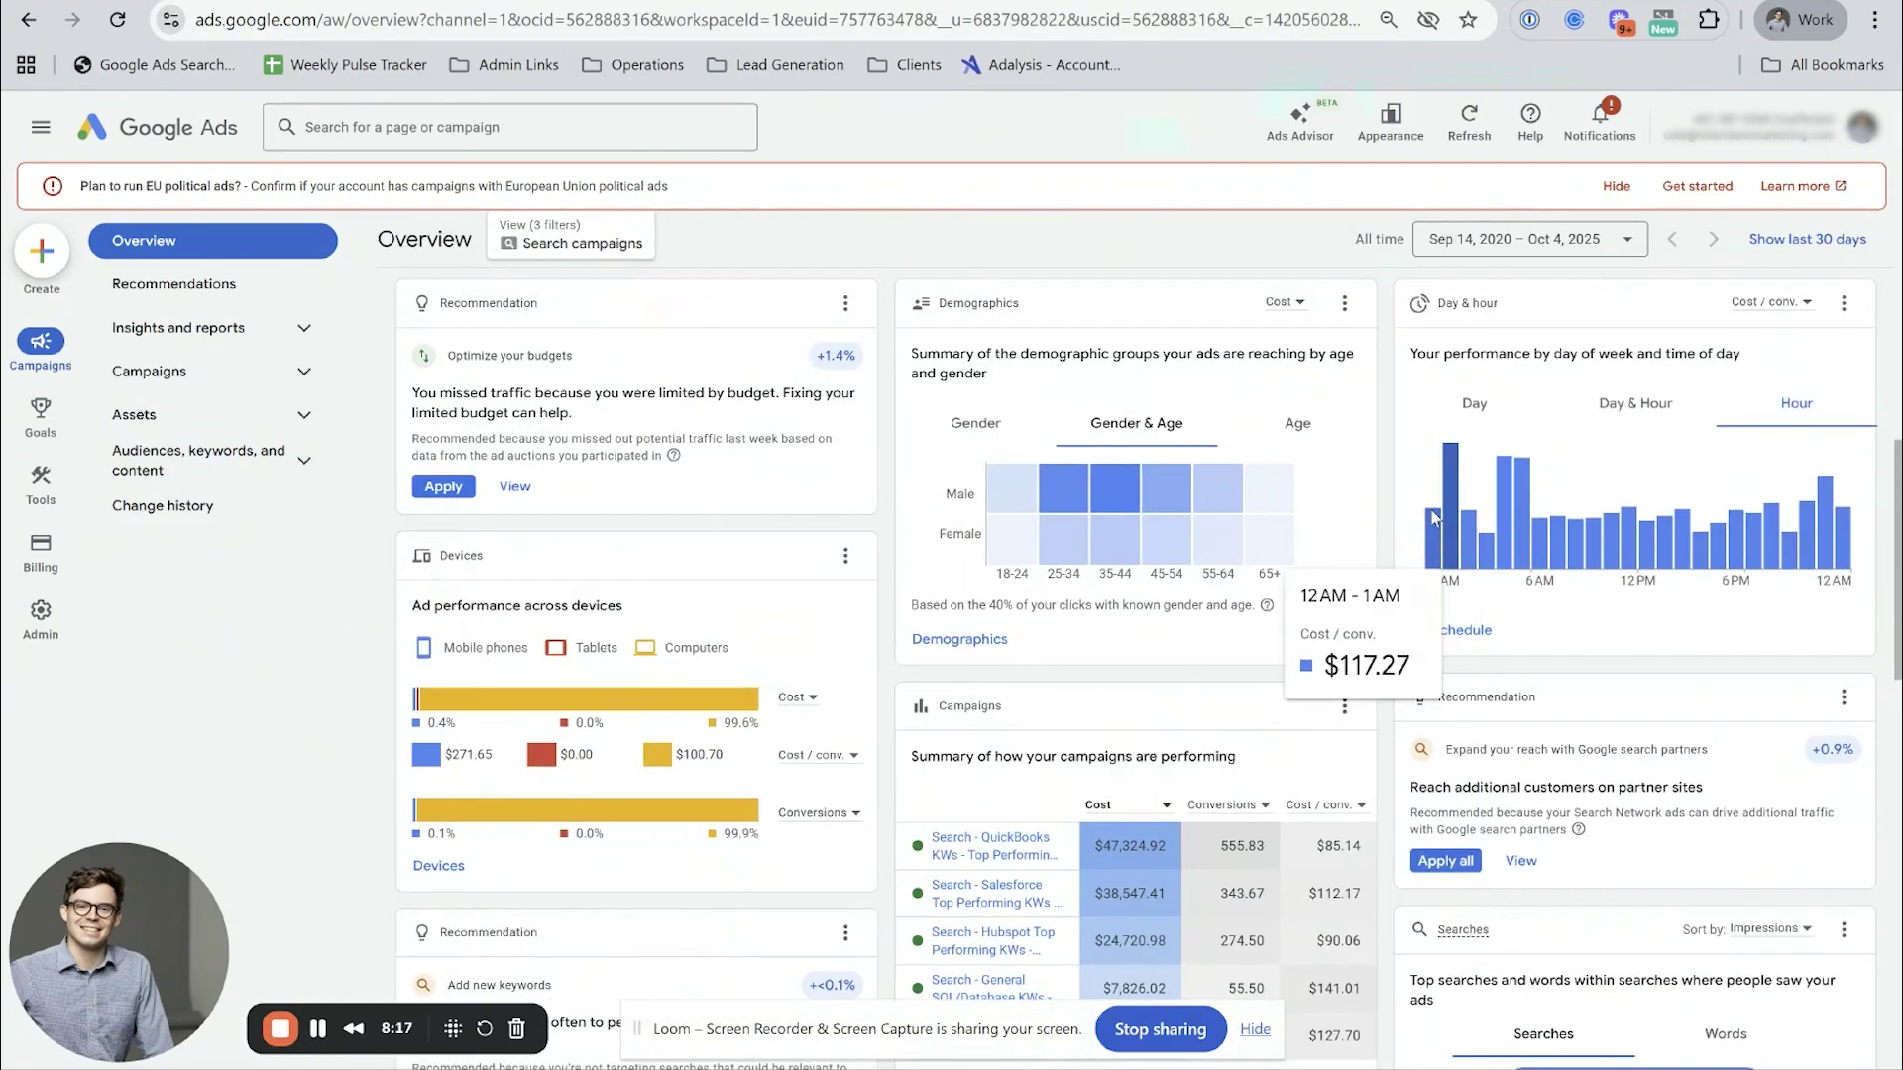
mouse_move(1514, 495)
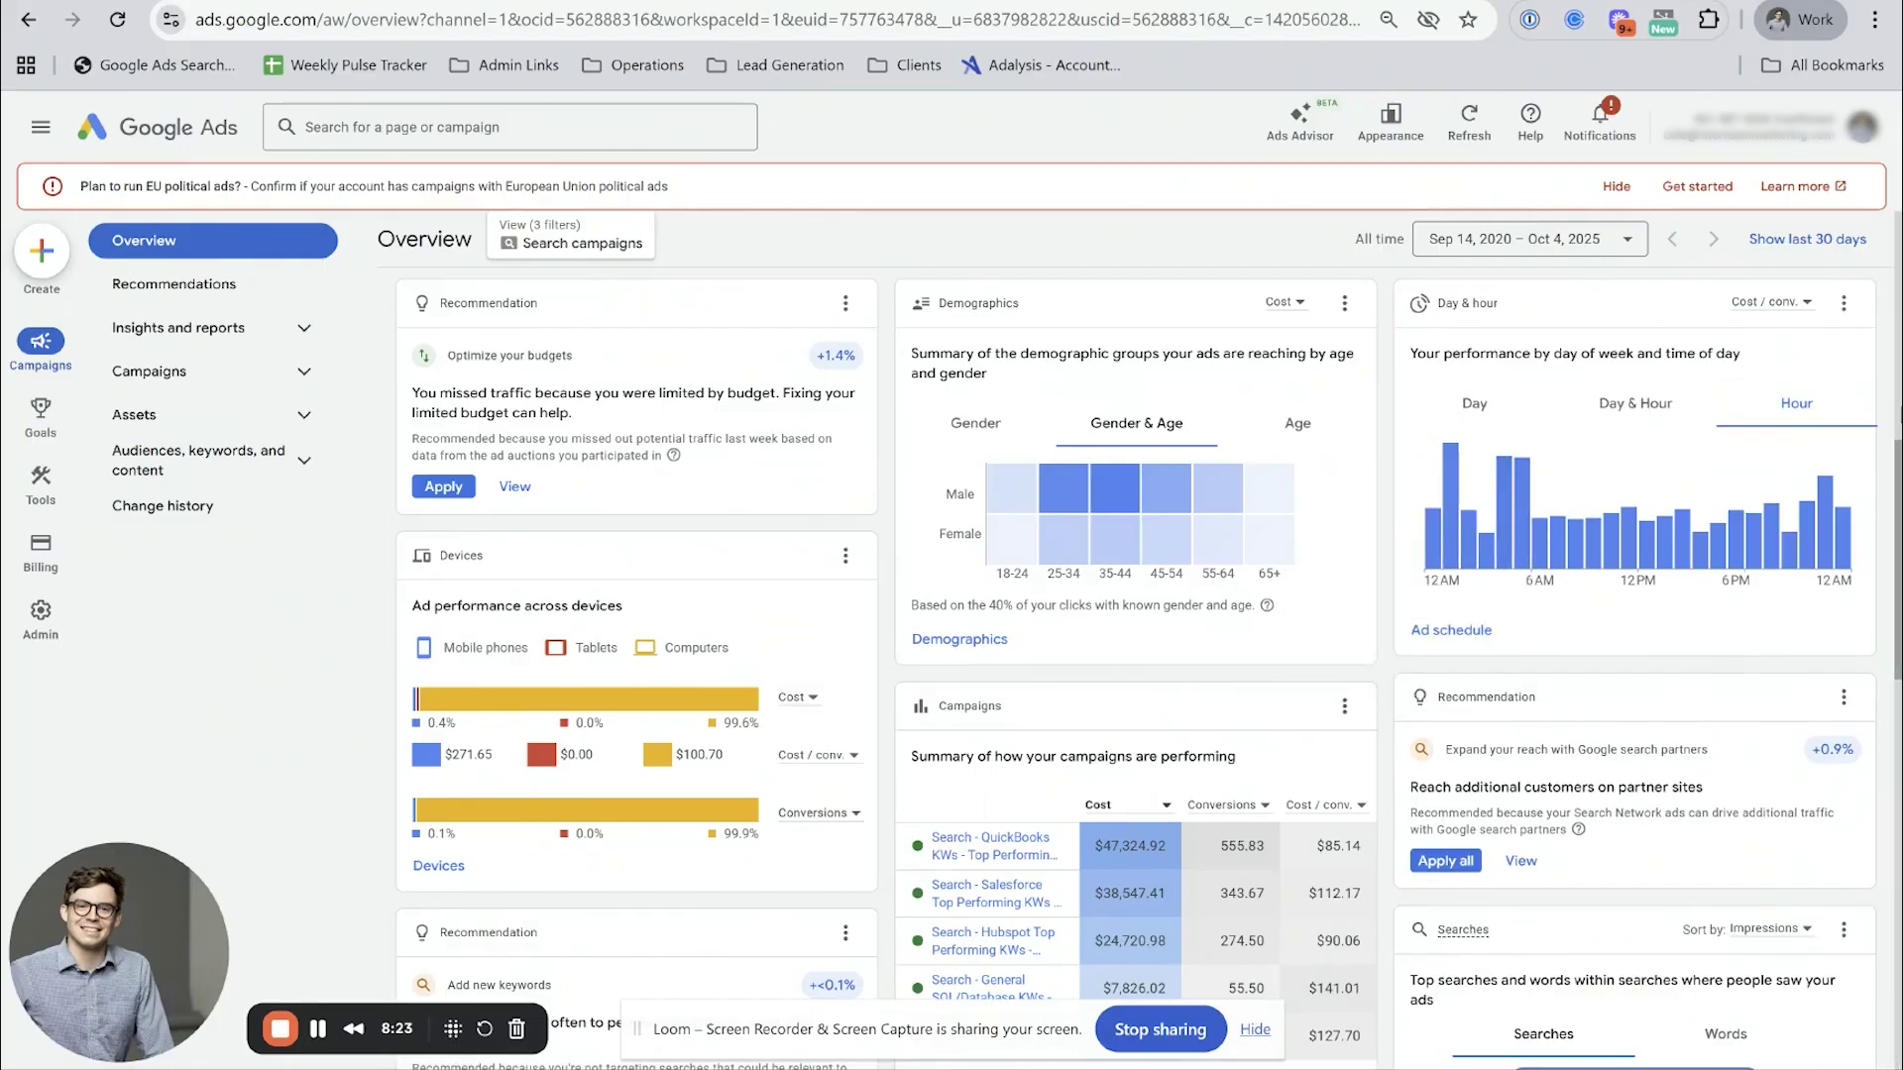
mouse_move(1827, 492)
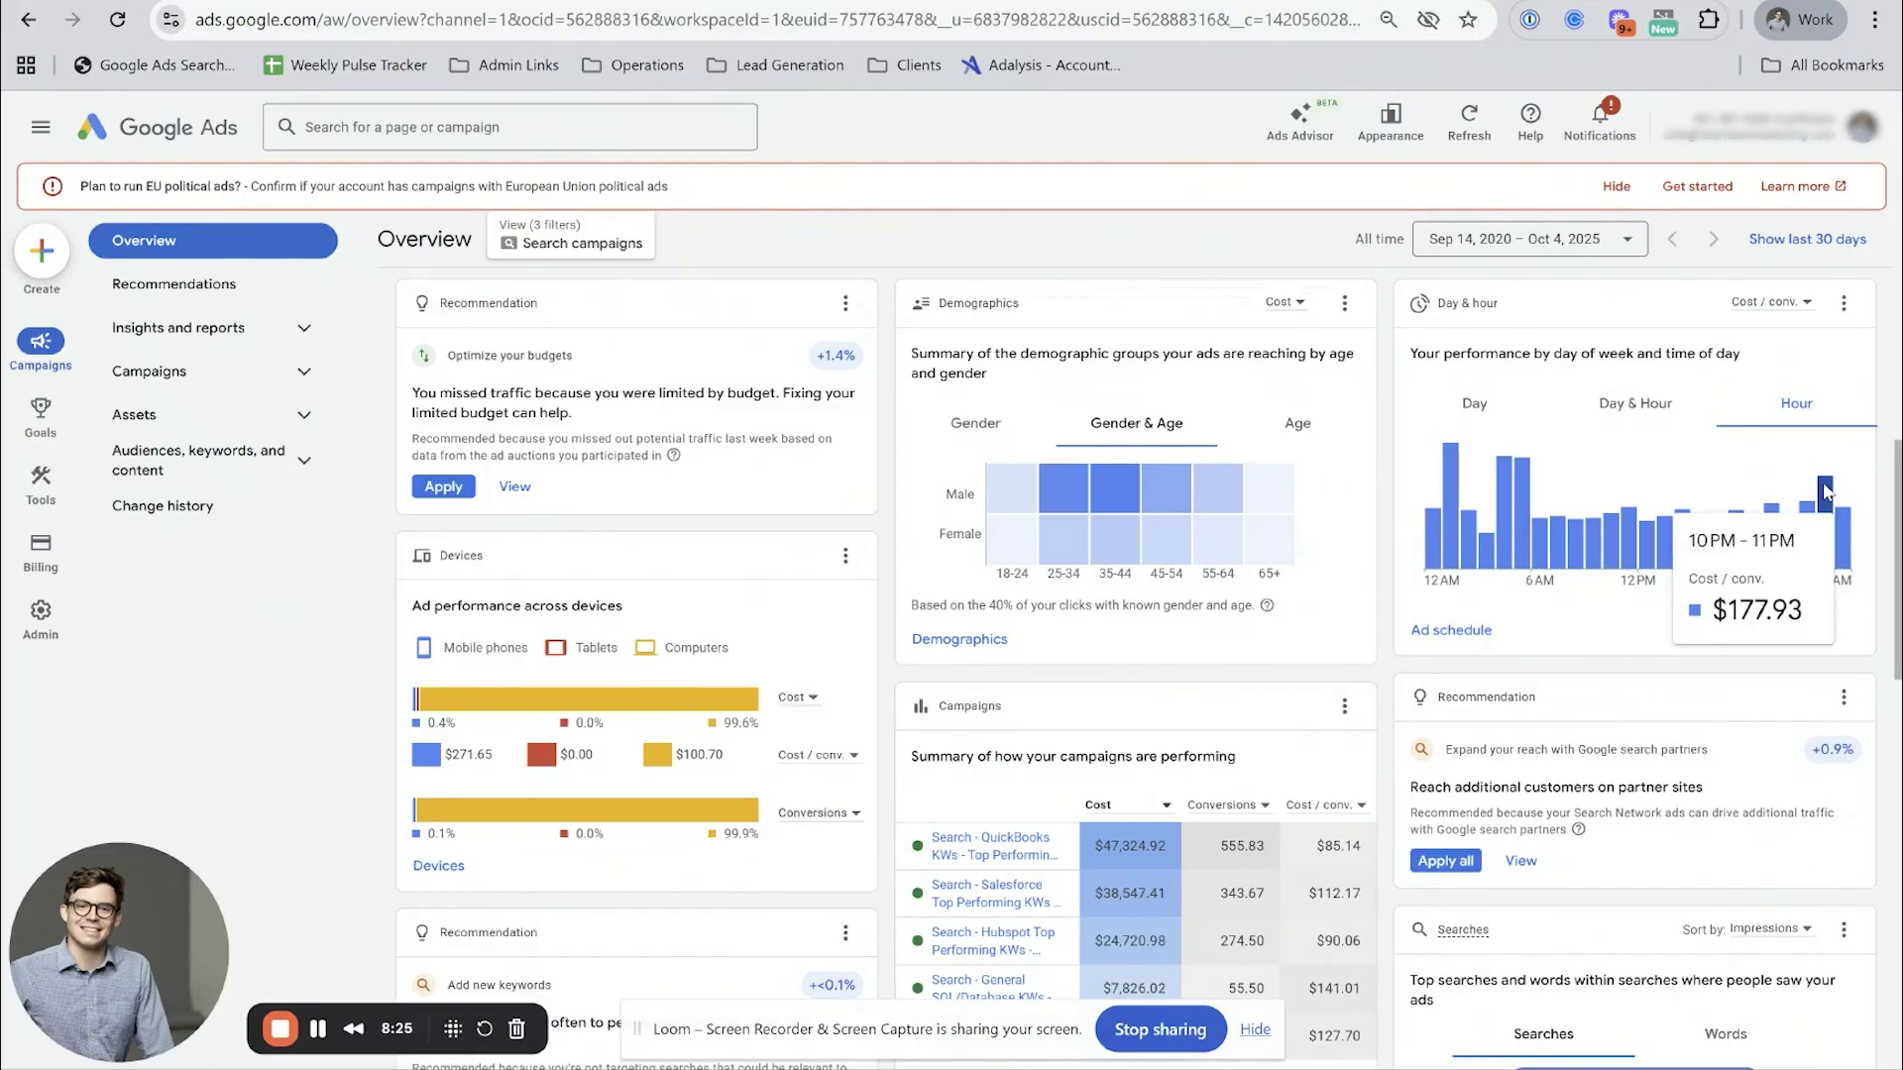
mouse_move(1221, 569)
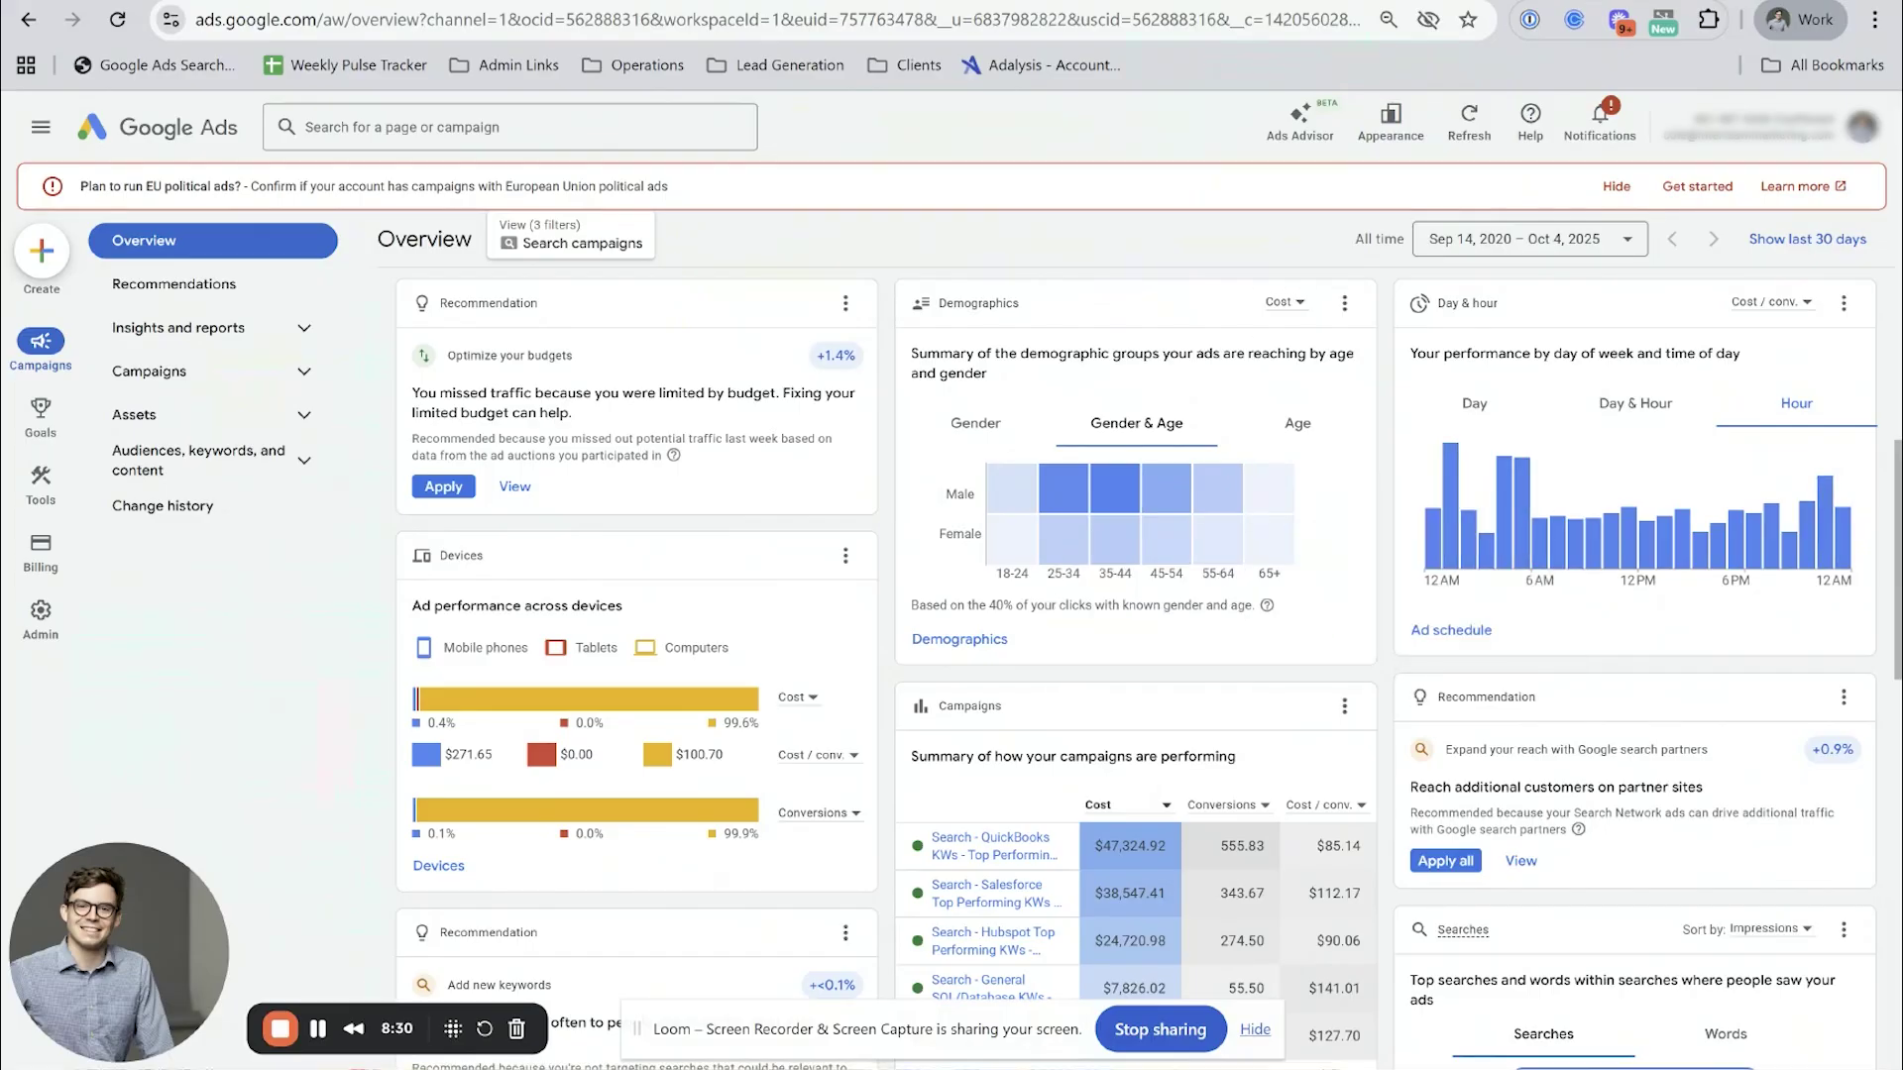
- Capture a screenshot of the Day & hour card showing the hourly Cost / conv. chart
key(ctrl+shift+c)
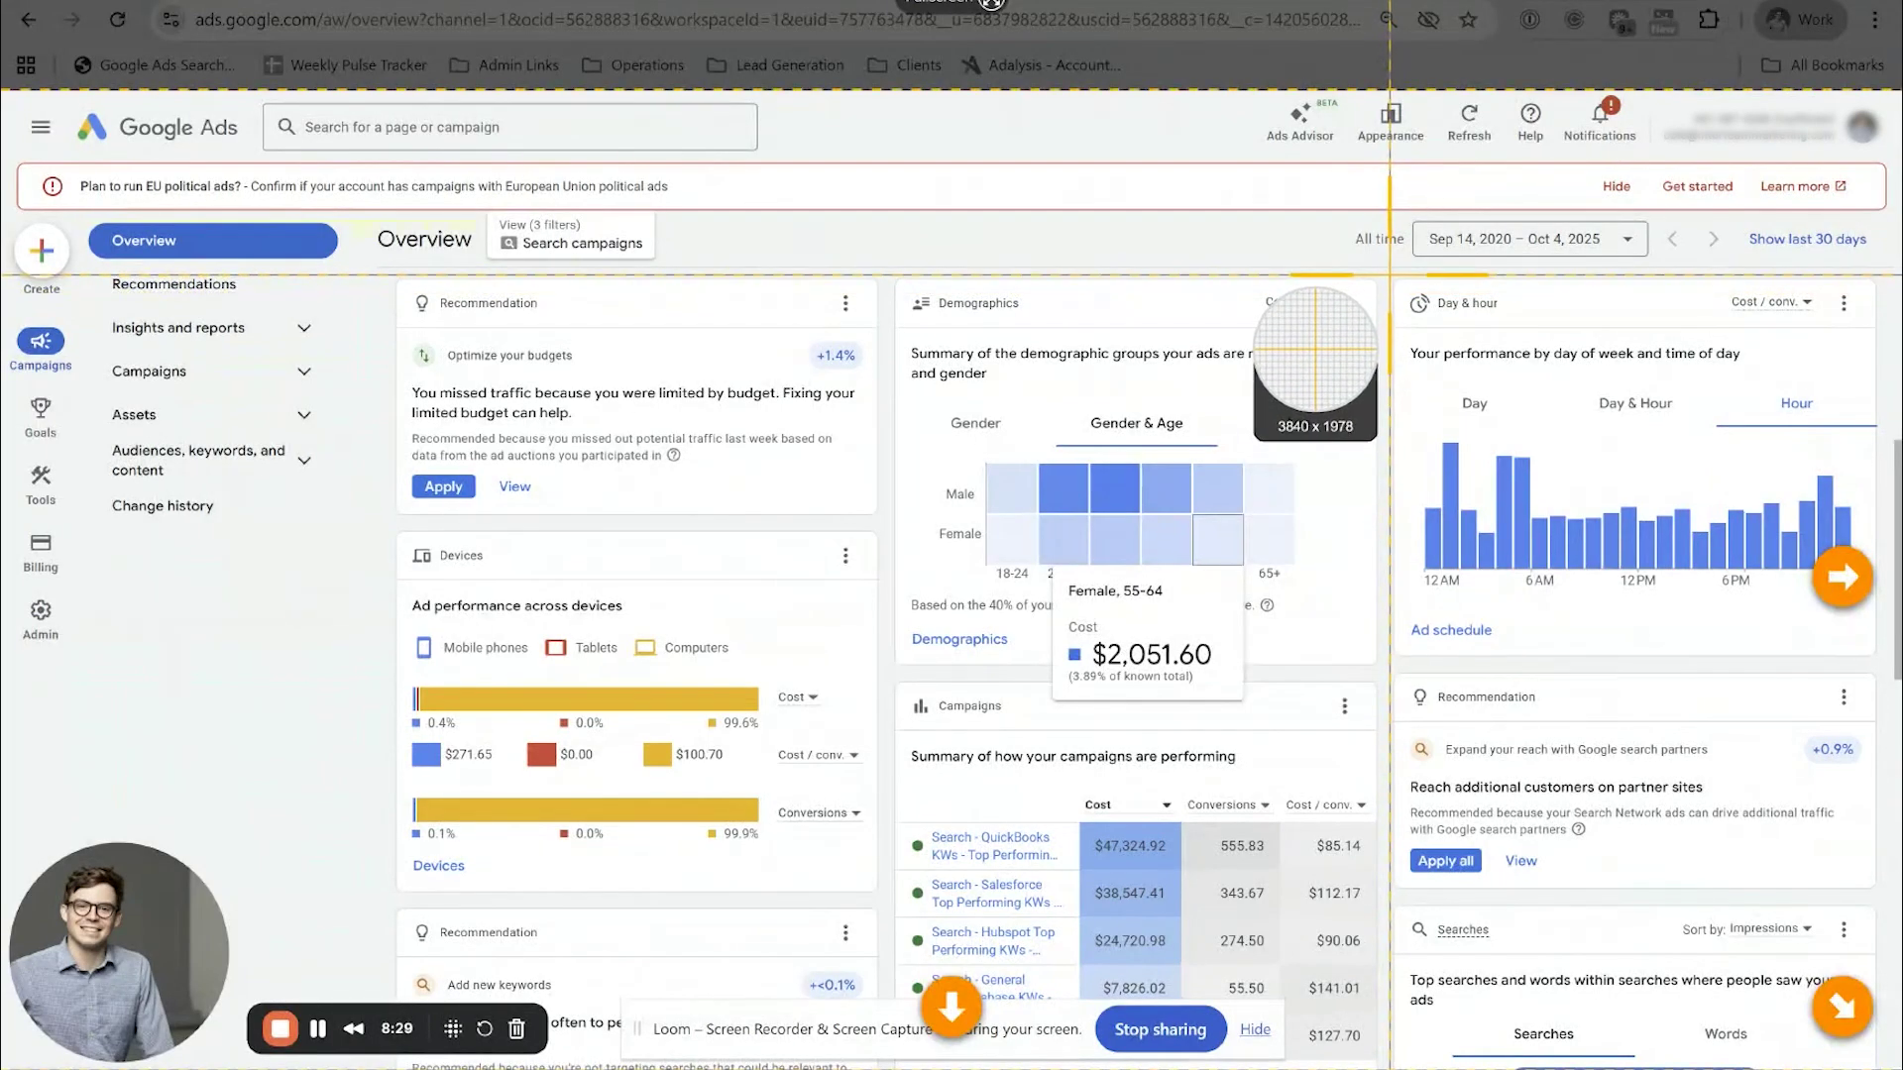
drag(1387, 275, 1880, 660)
drag(1880, 660, 1880, 660)
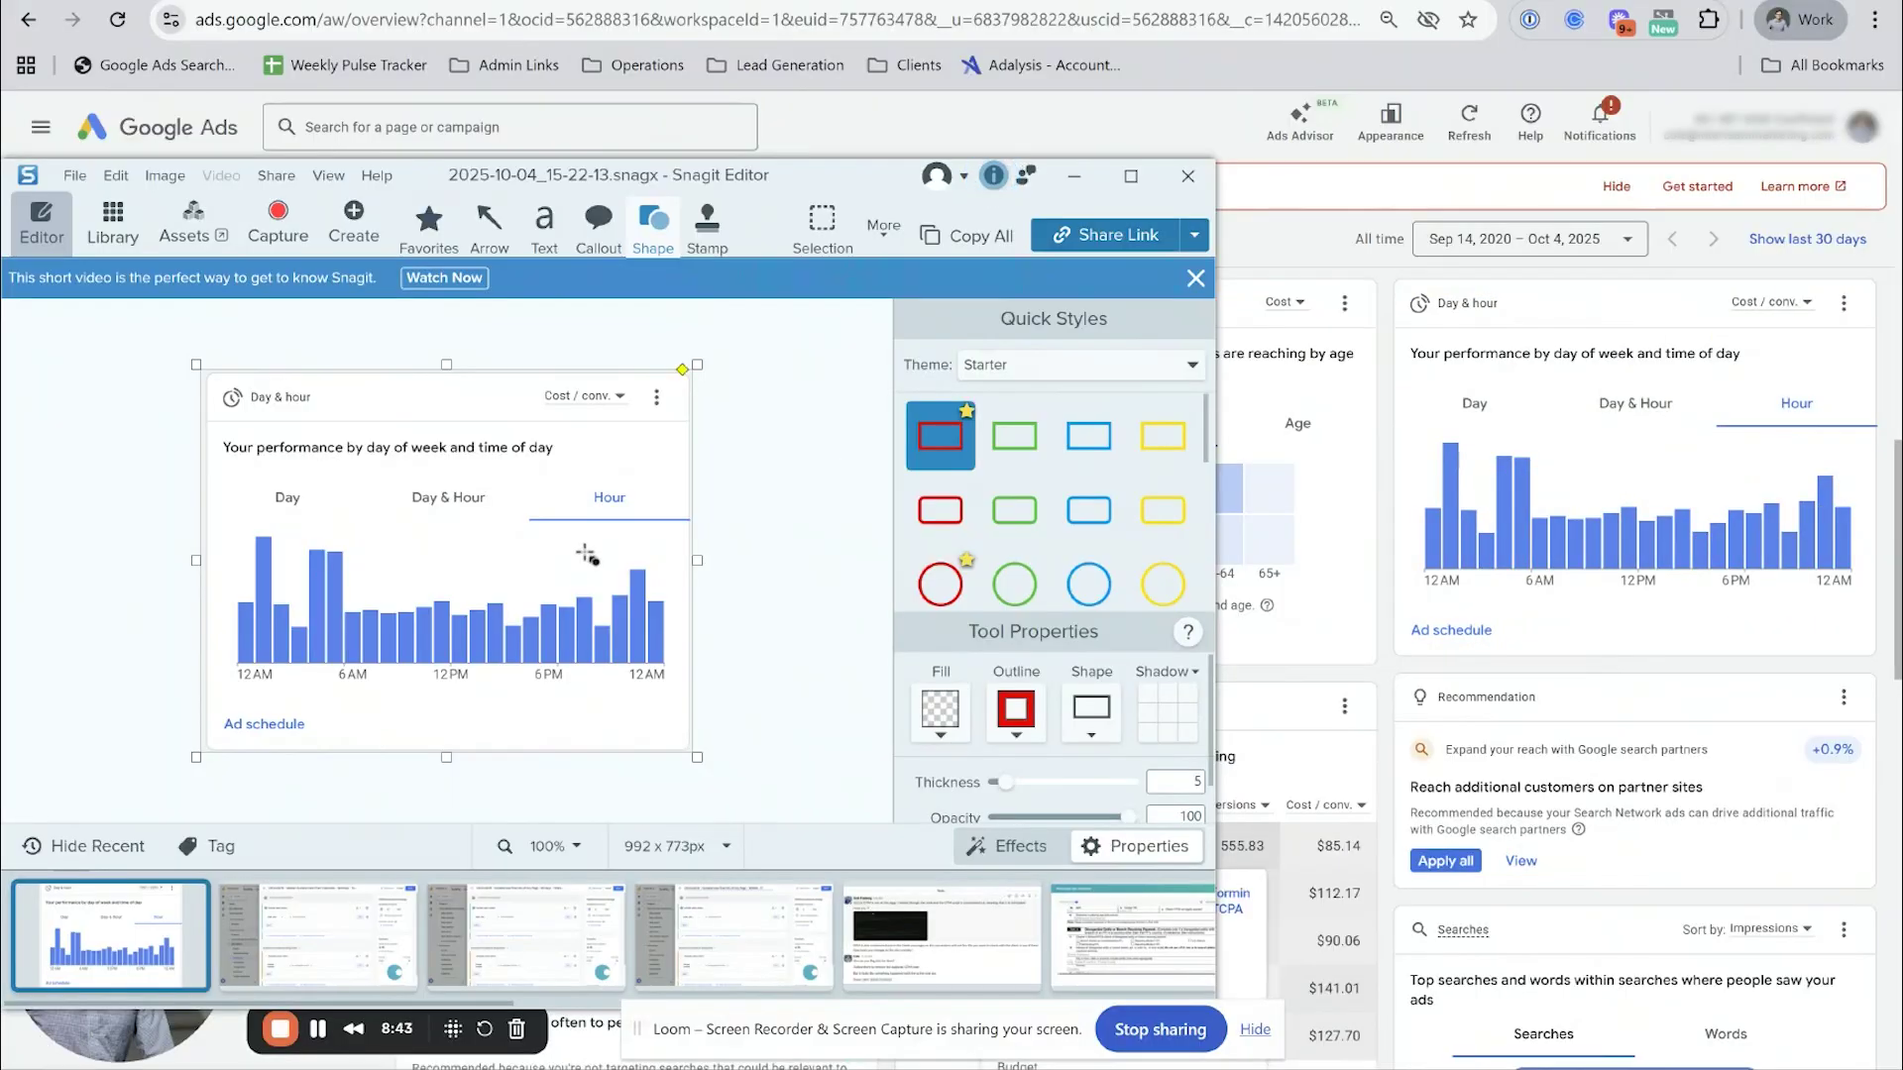
- Switch the Day & hour card to the Day breakdown and compare Cost / conv. across weekdays and weekend
click(1478, 416)
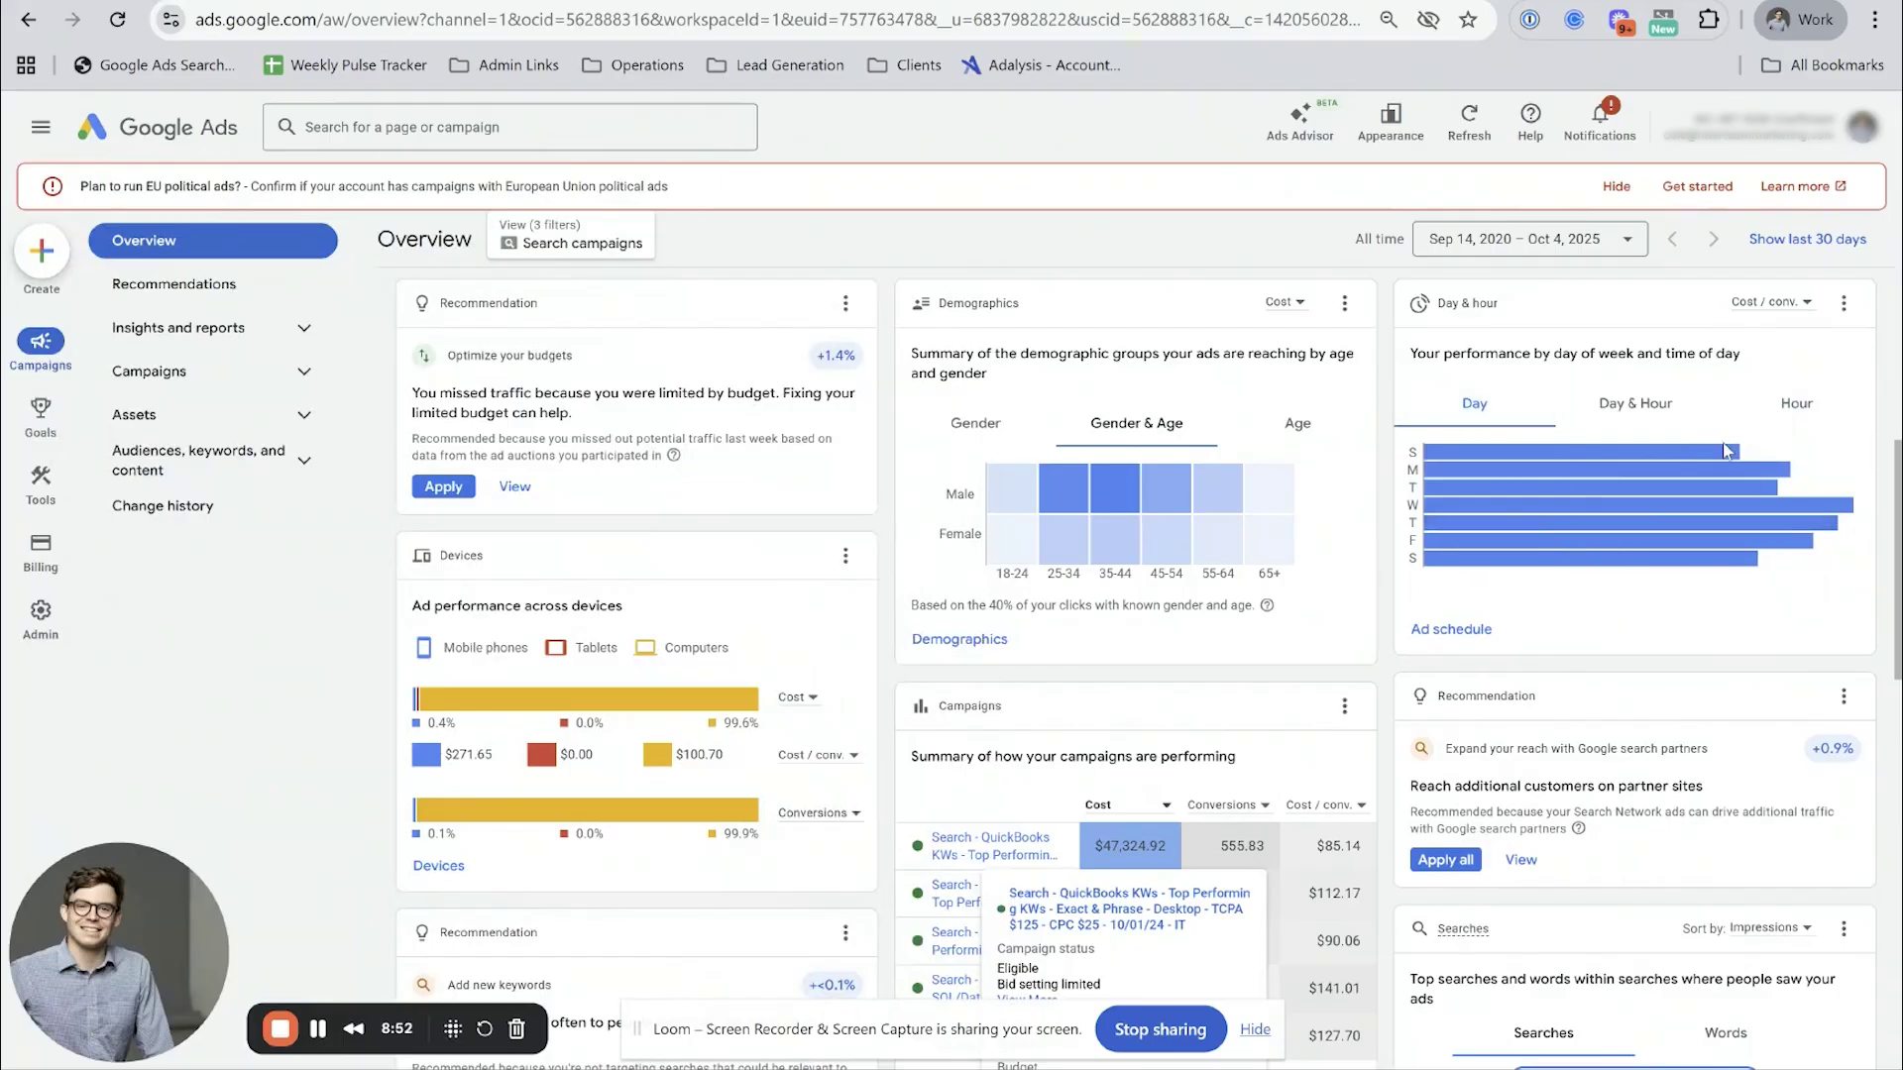
mouse_move(1743, 561)
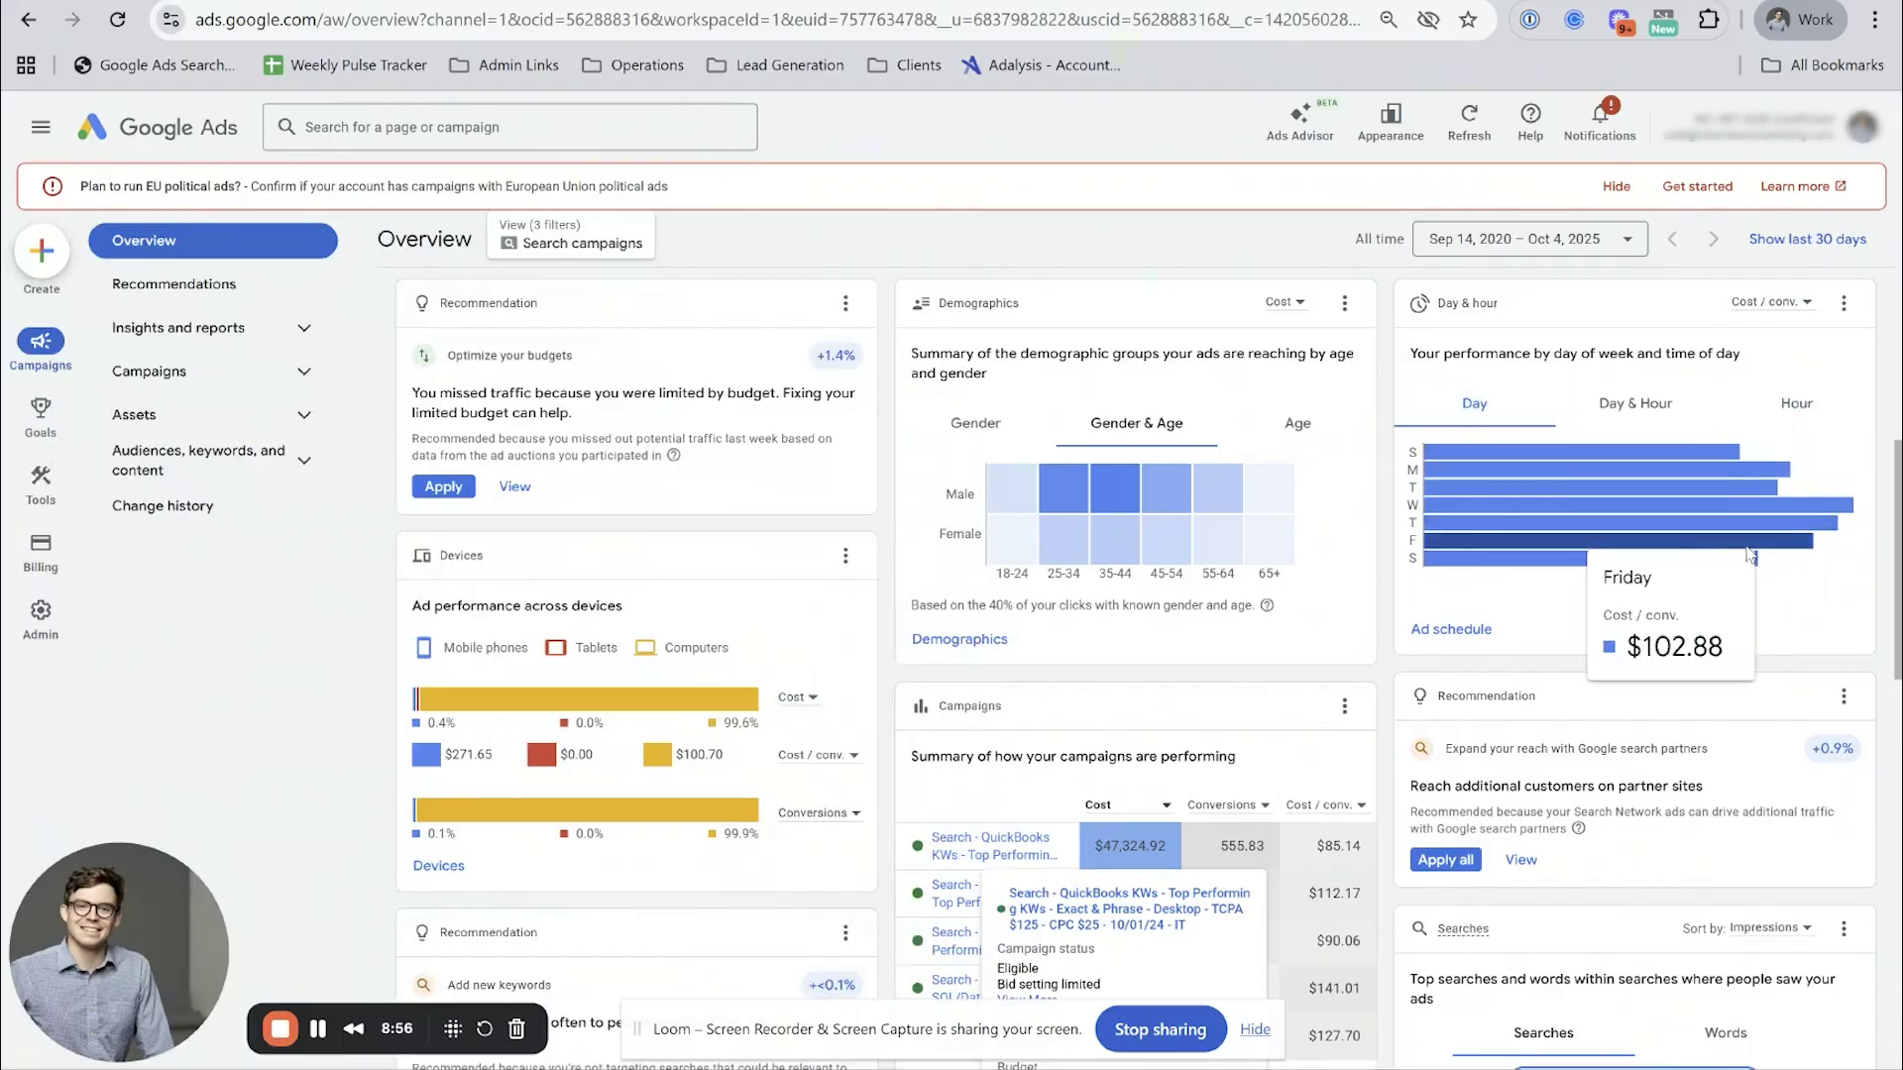
mouse_move(1746, 504)
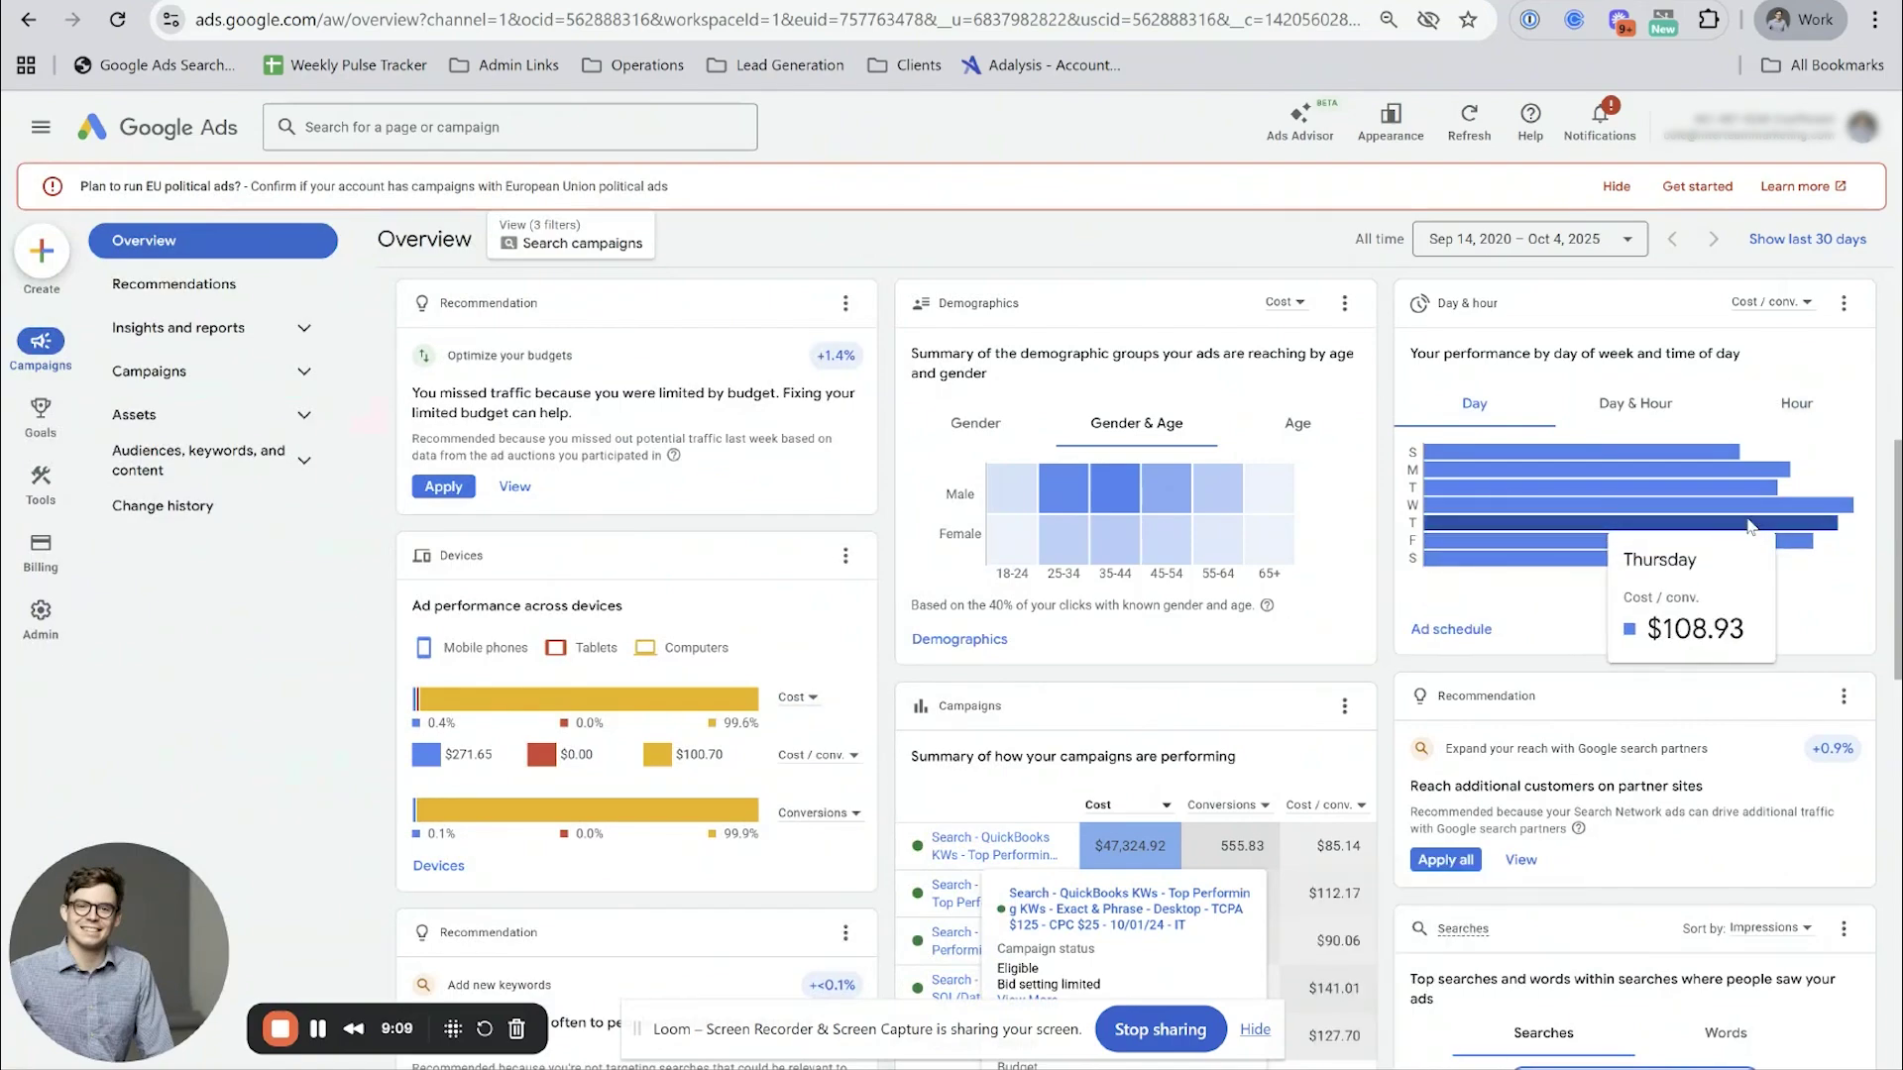
- Return the Day & hour card to the Hour breakdown and check the overnight Cost / conv. values
click(1799, 403)
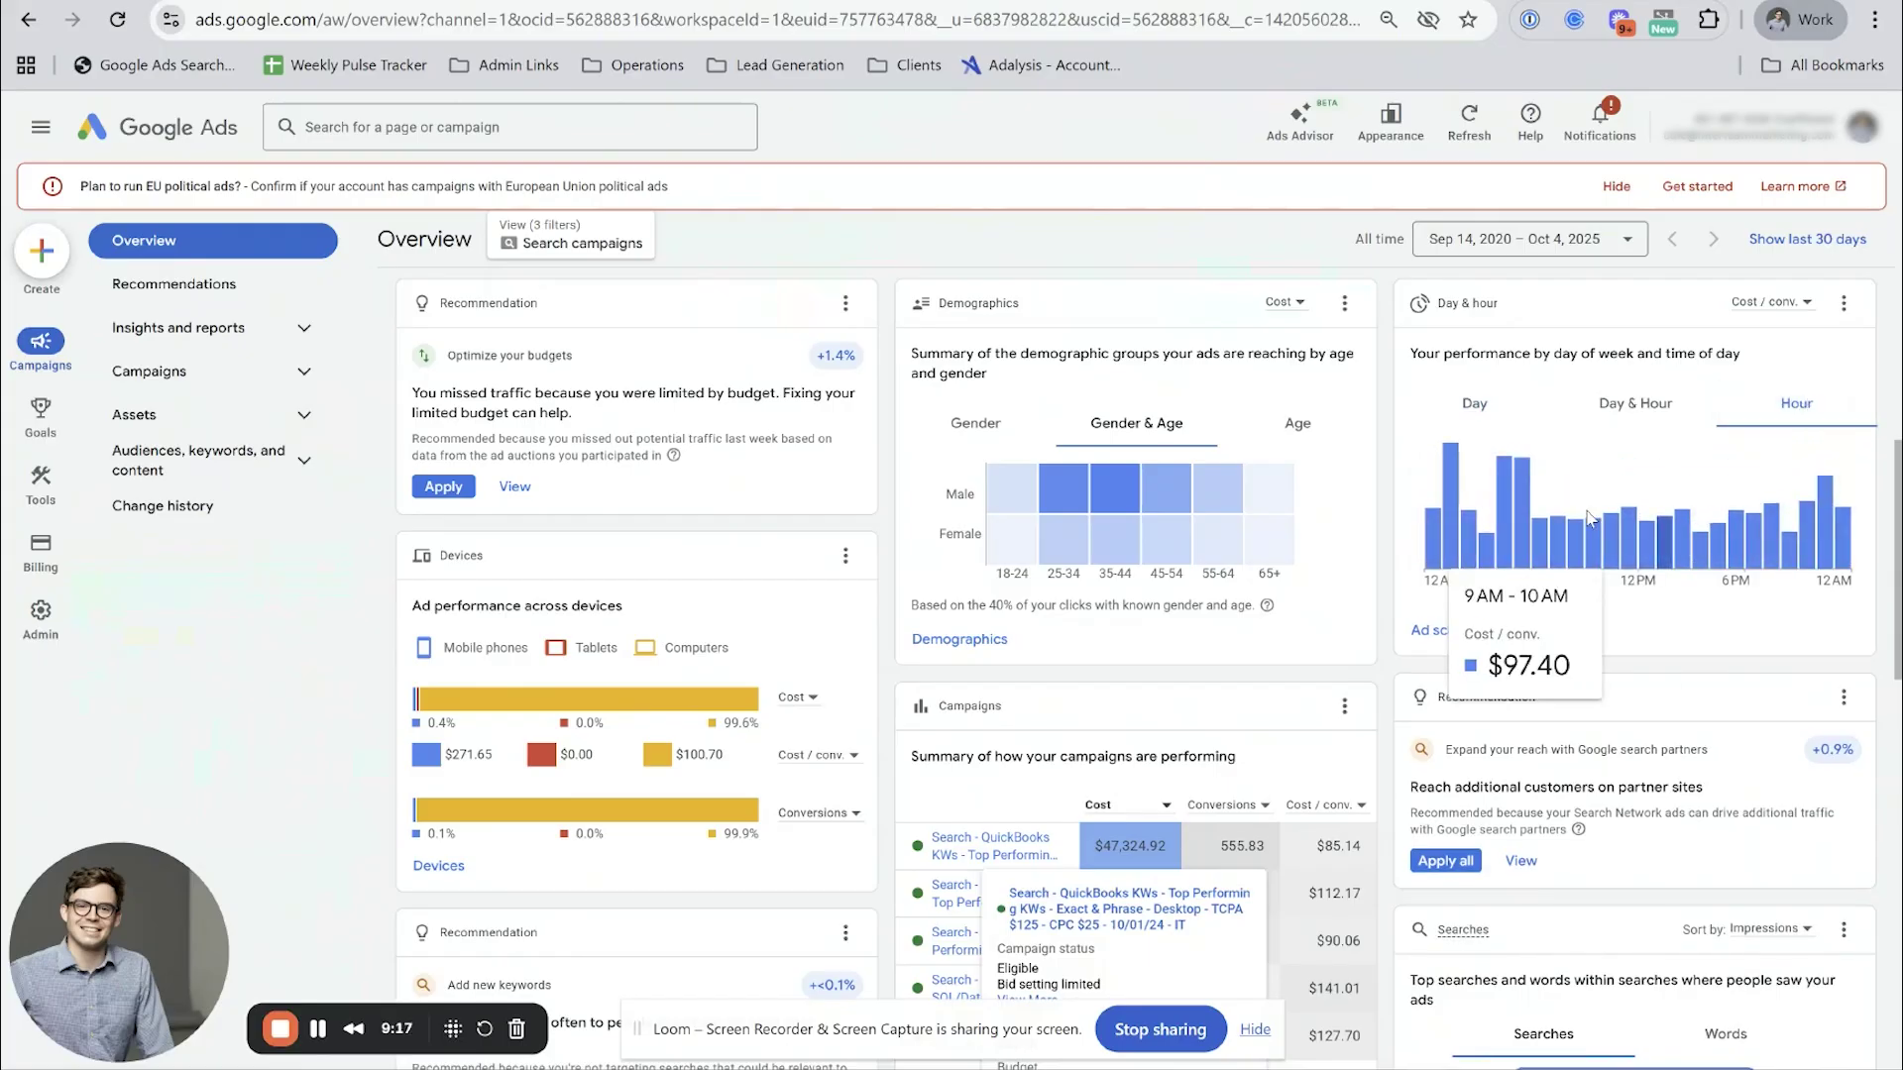
mouse_move(1517, 507)
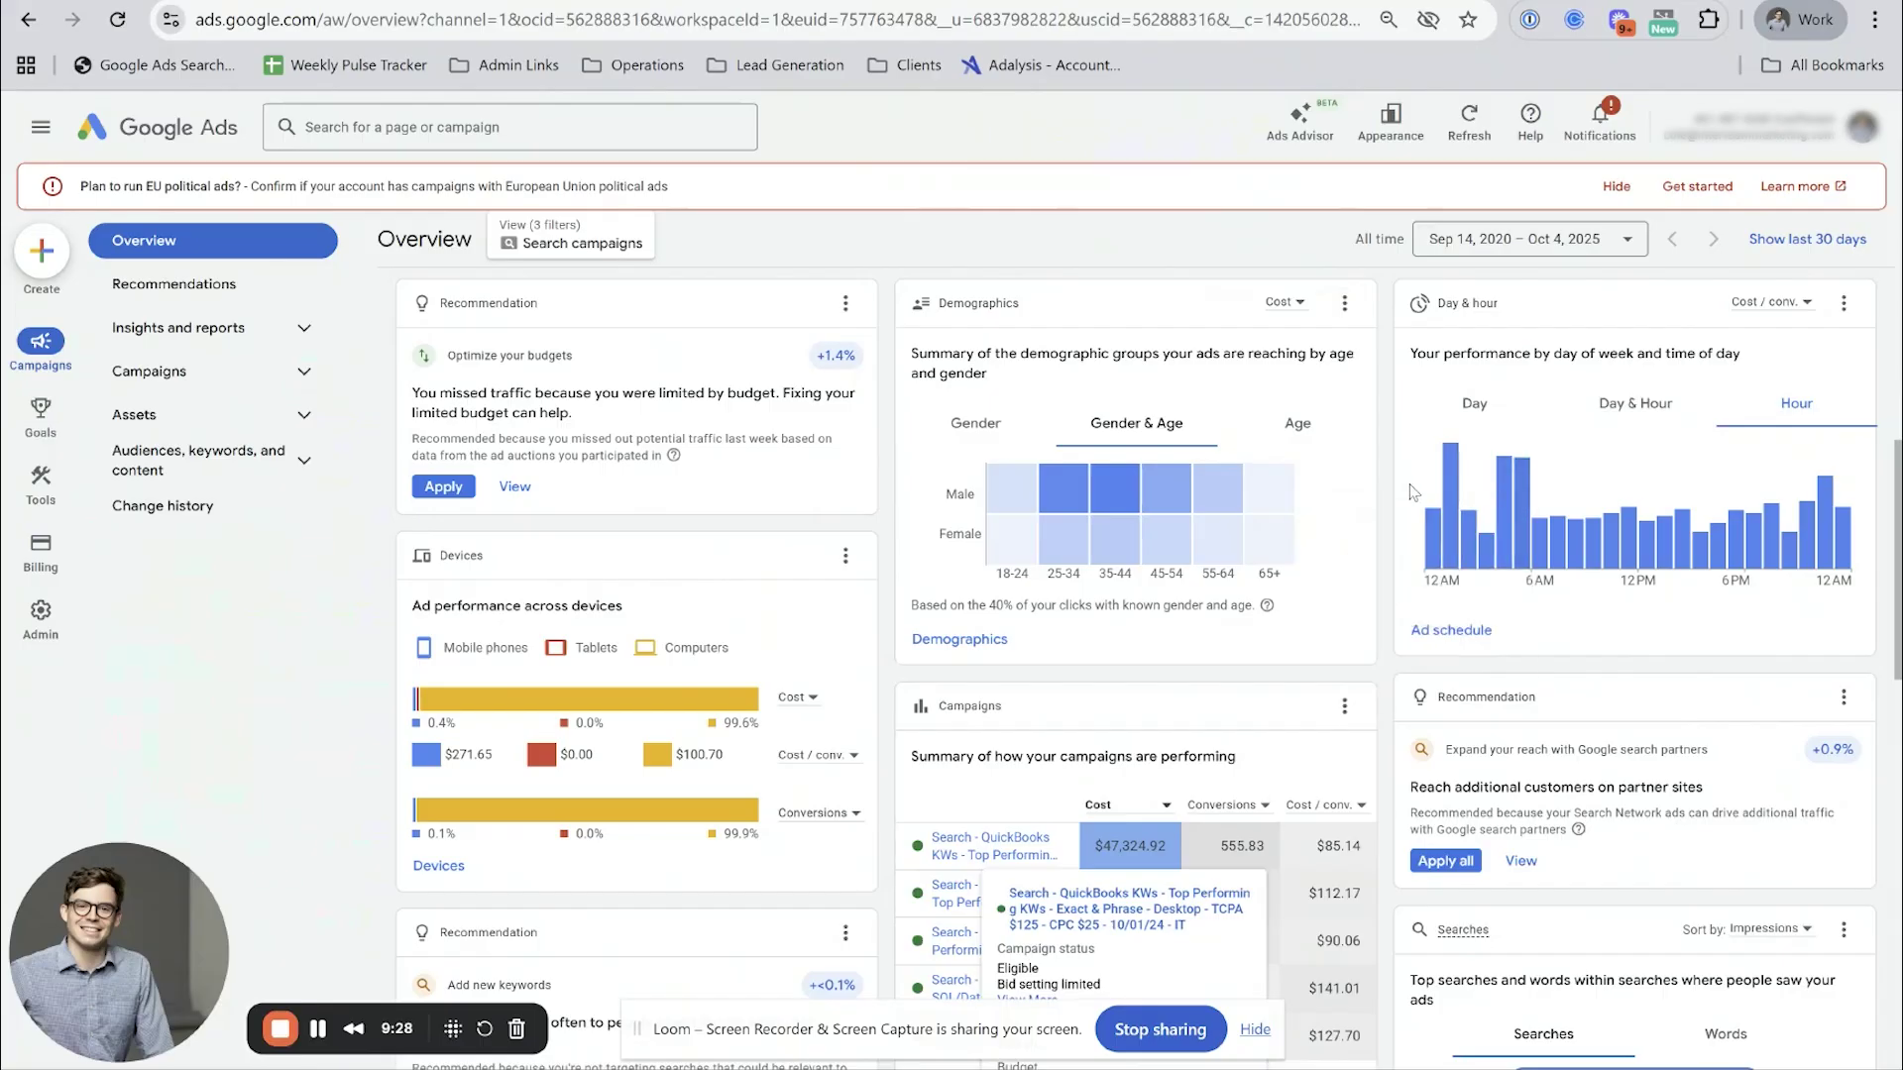
mouse_move(1458, 485)
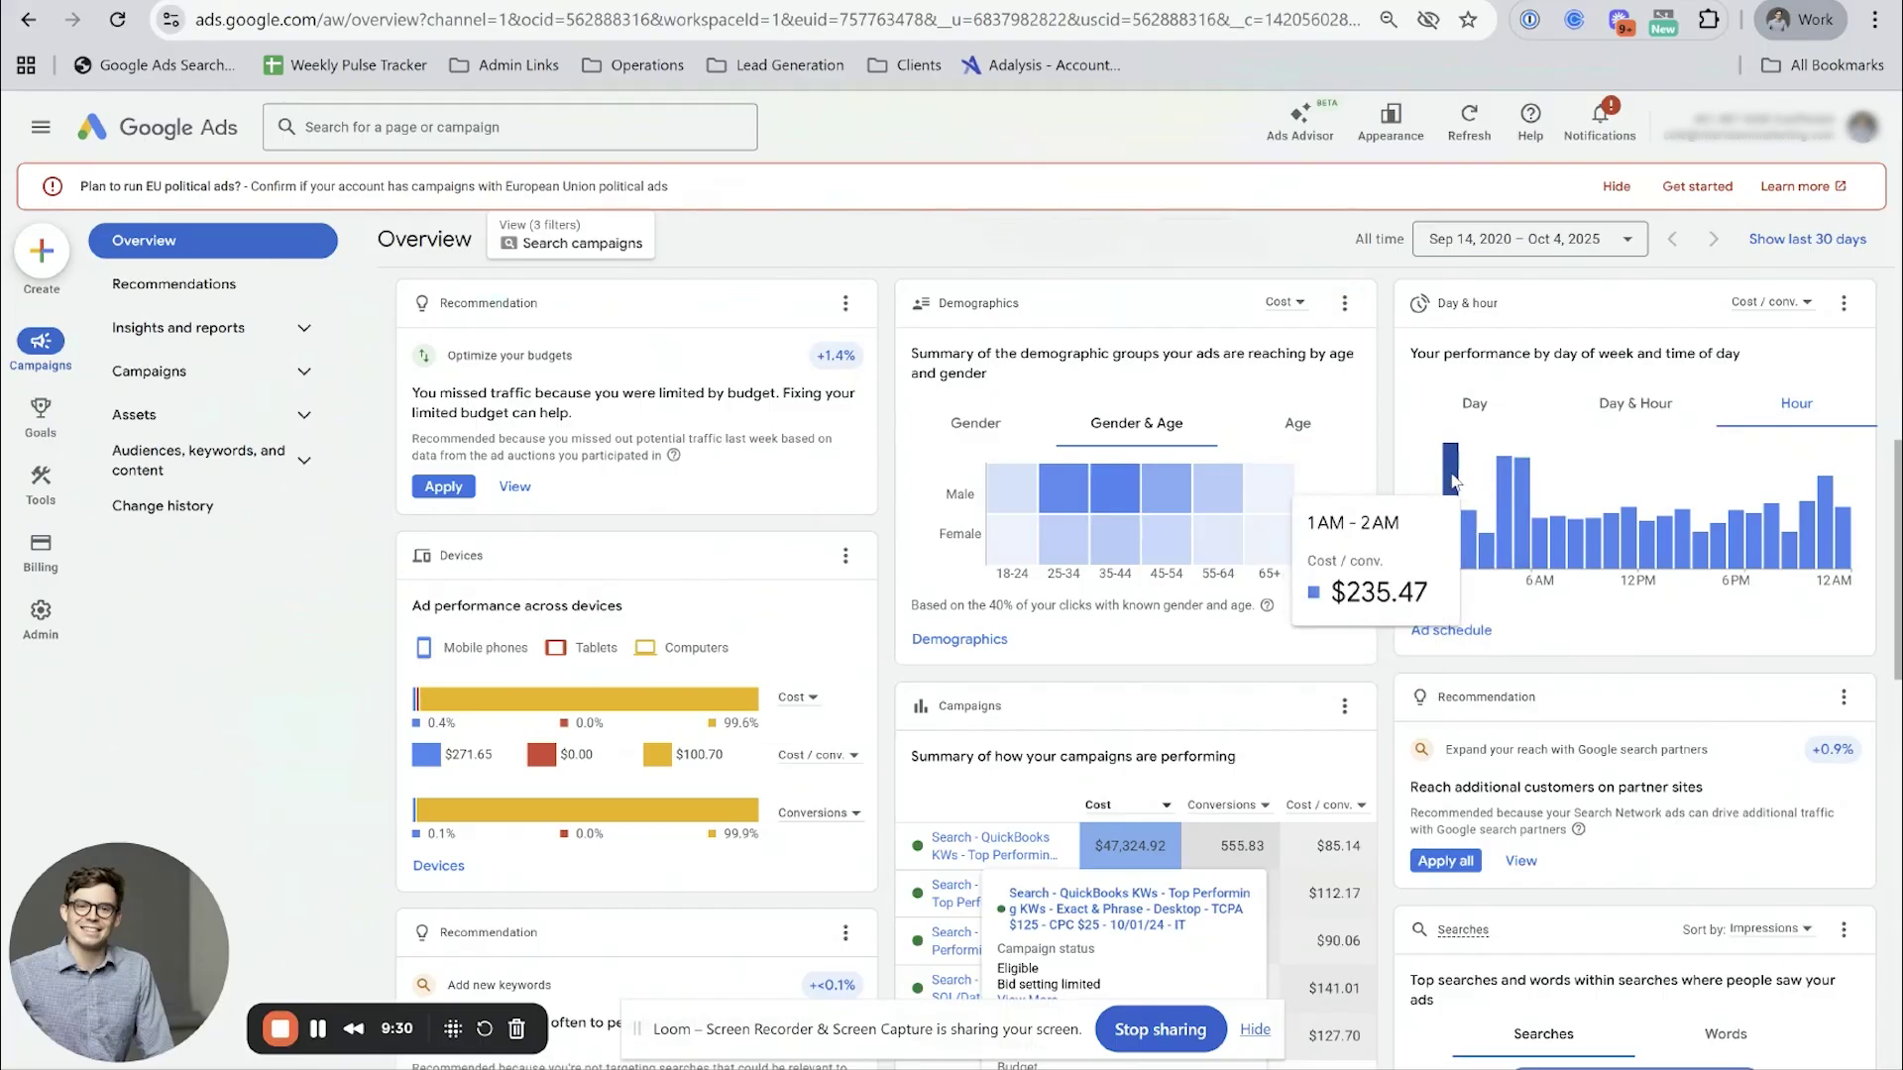
- Change the Day & hour card's metric to Cost and examine the spend during the overnight hours
click(1770, 306)
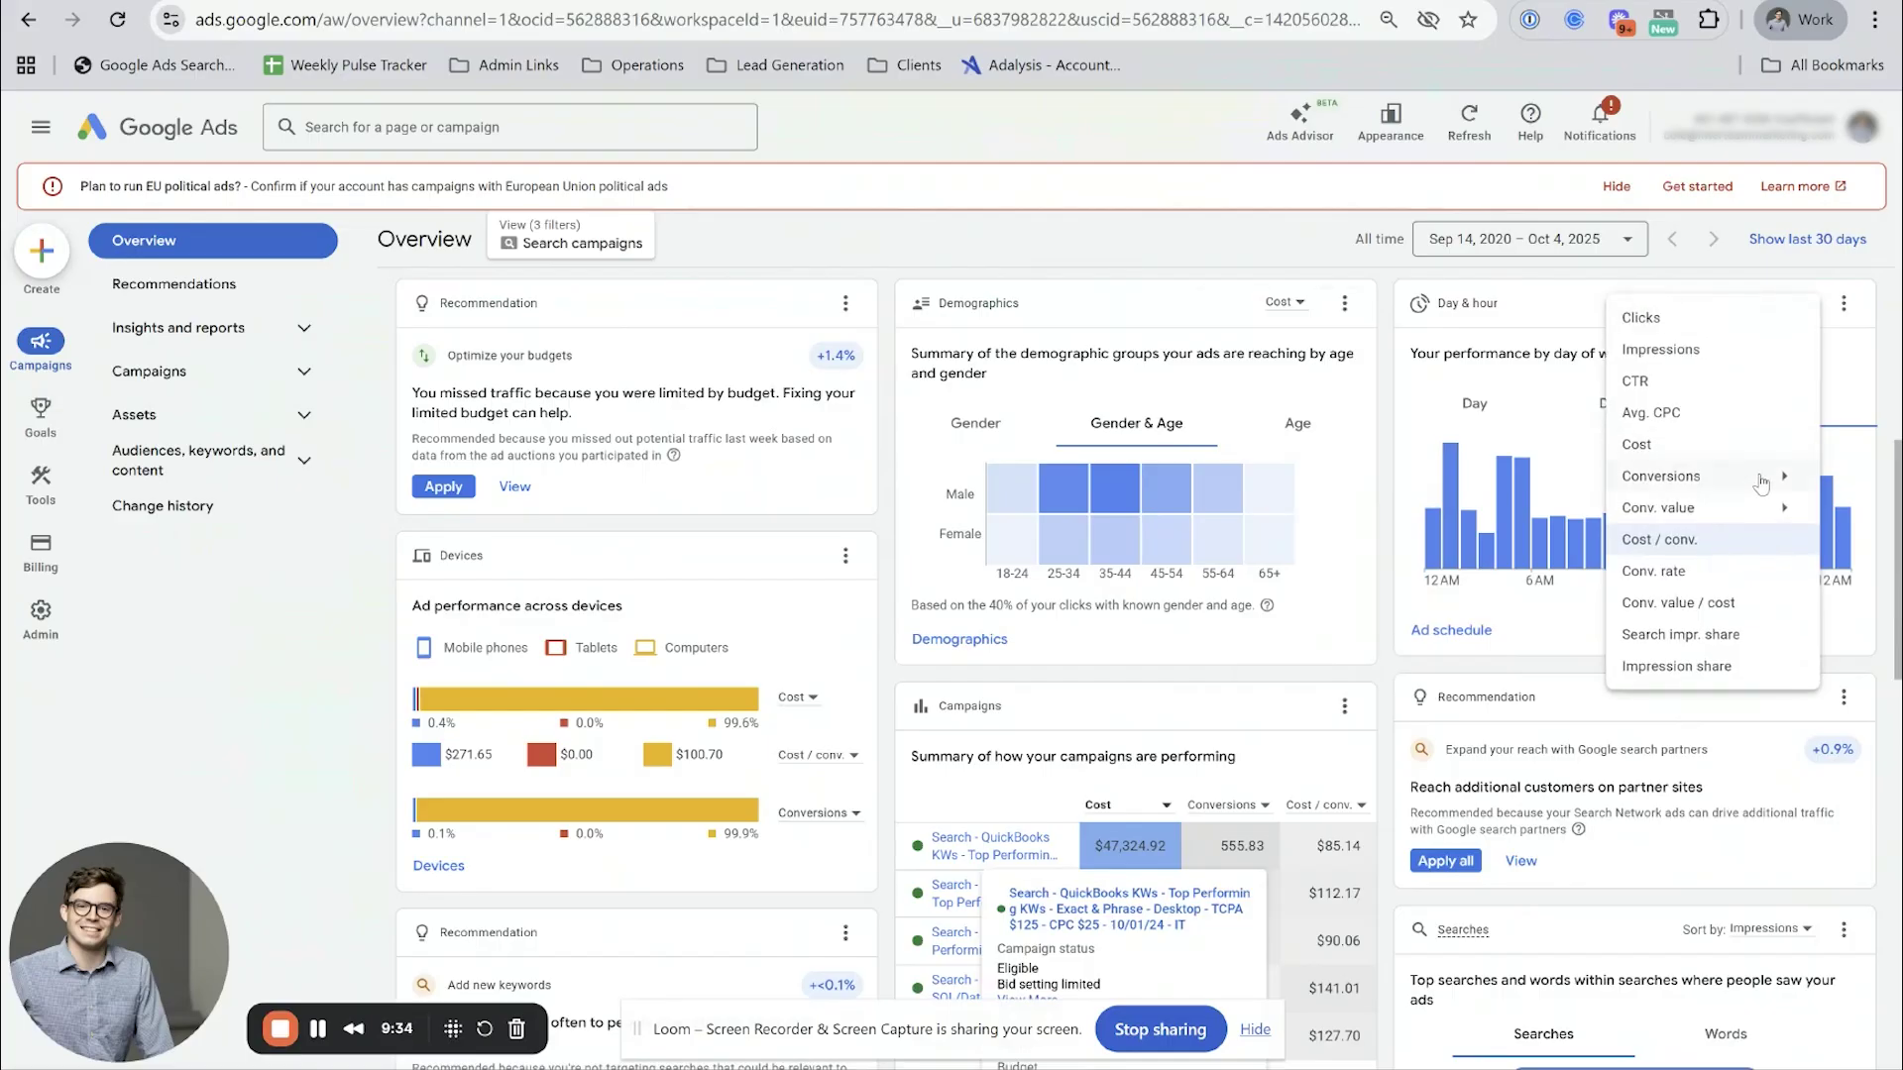
click(1711, 454)
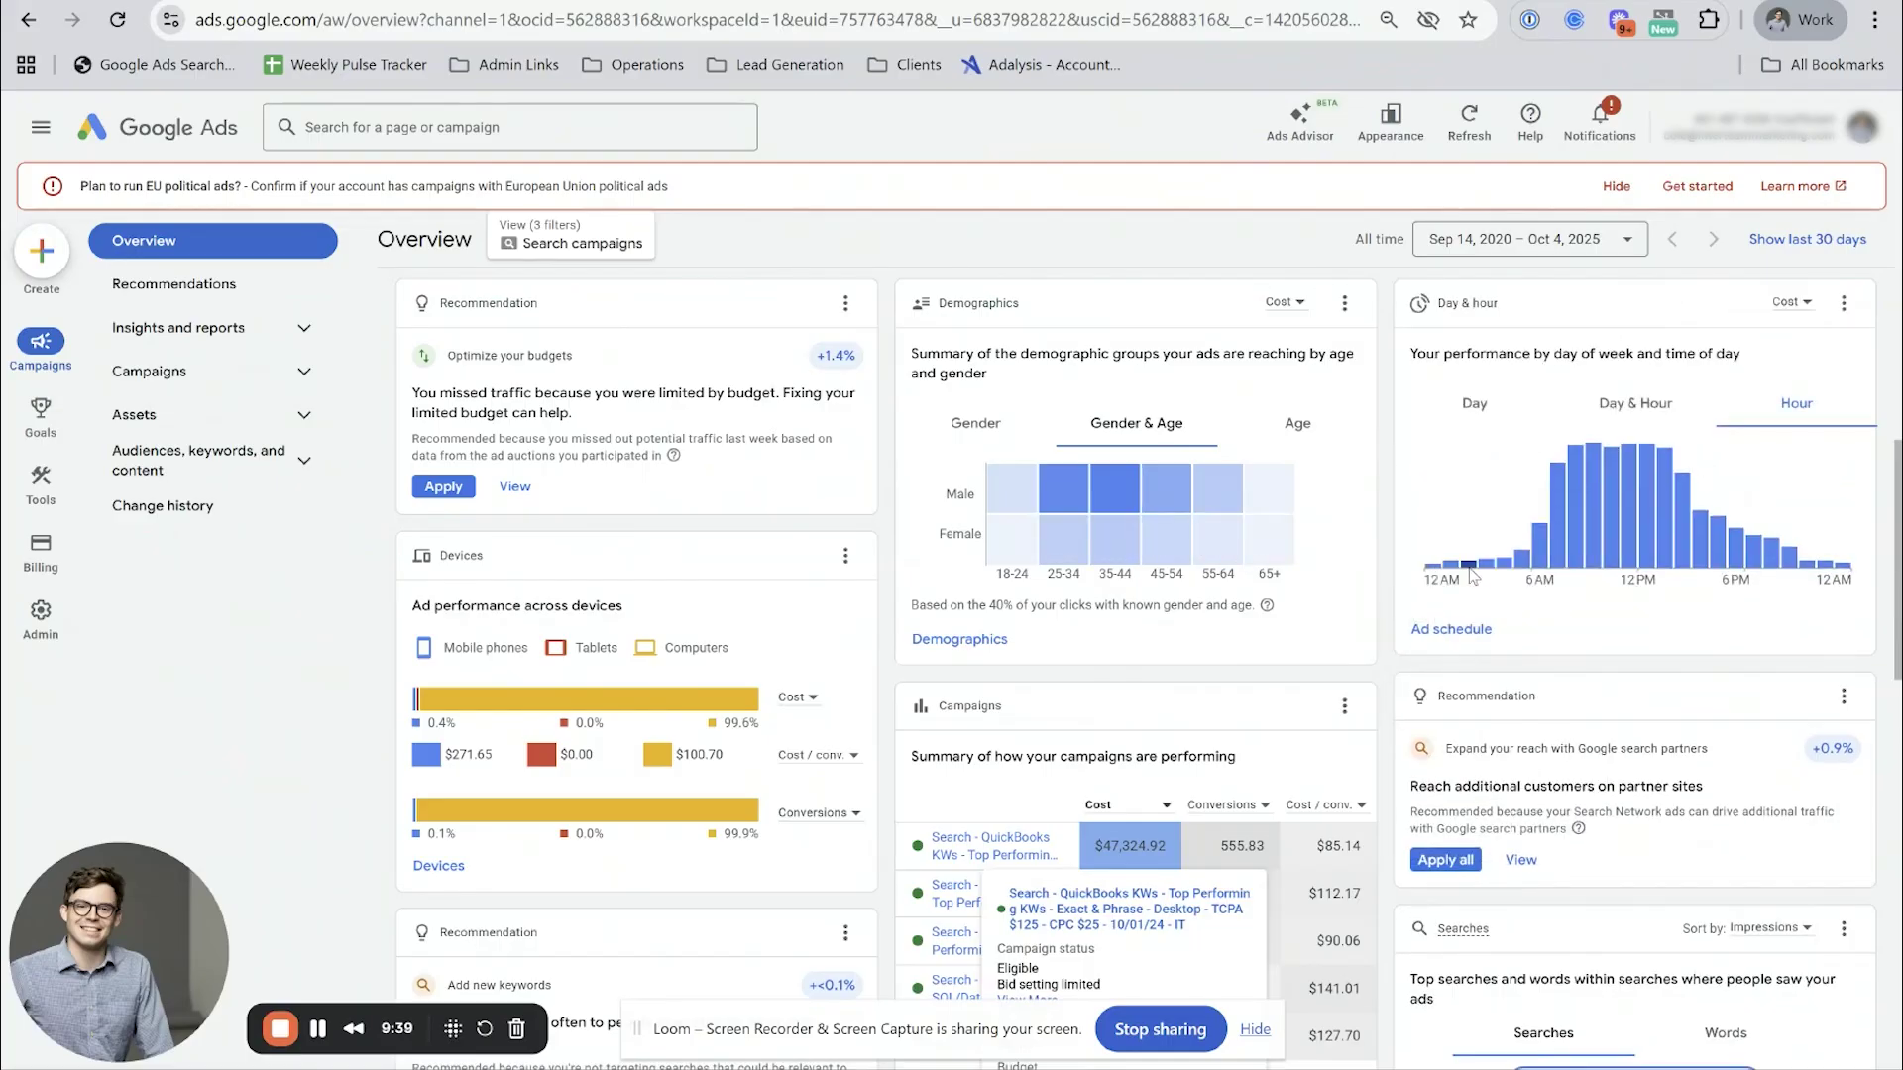
mouse_move(1464, 572)
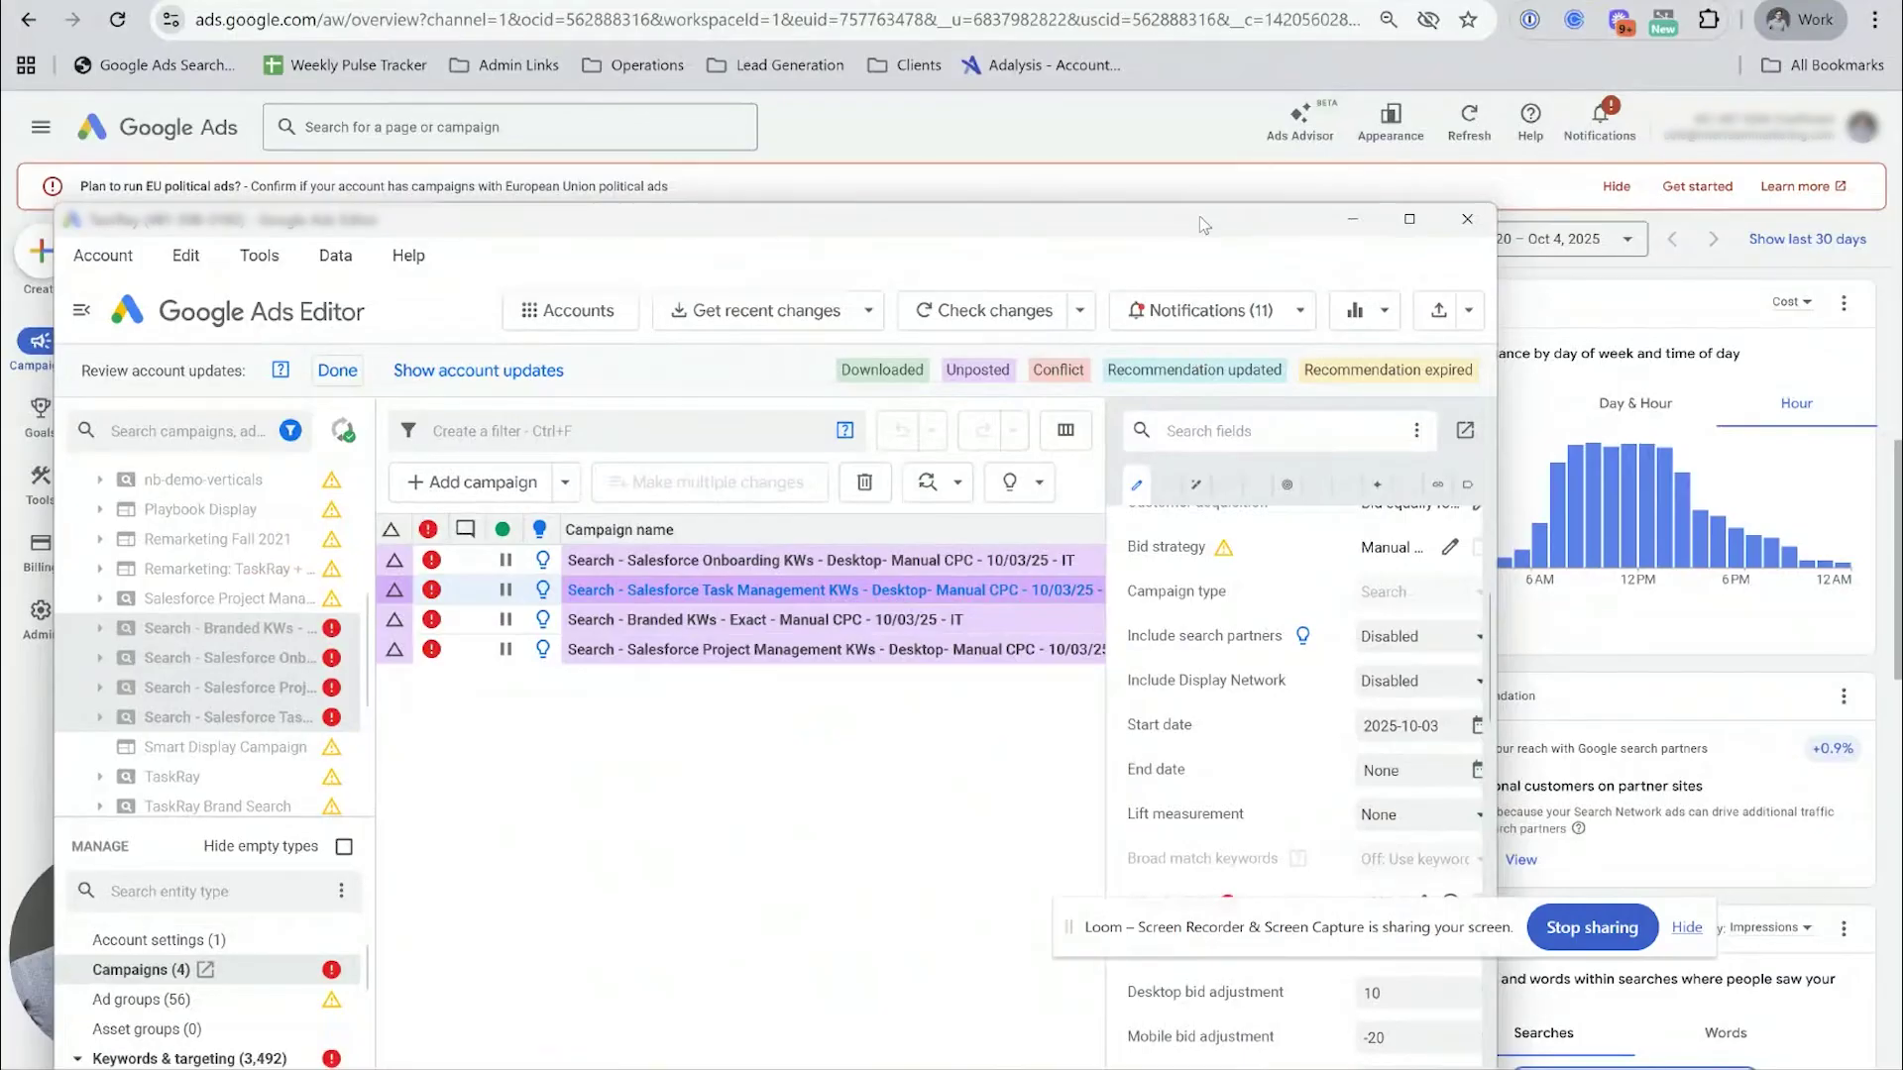
- Switch to Google Ads Editor, select all four search campaigns and open their ad schedule for editing
drag(1202, 223, 1226, 0)
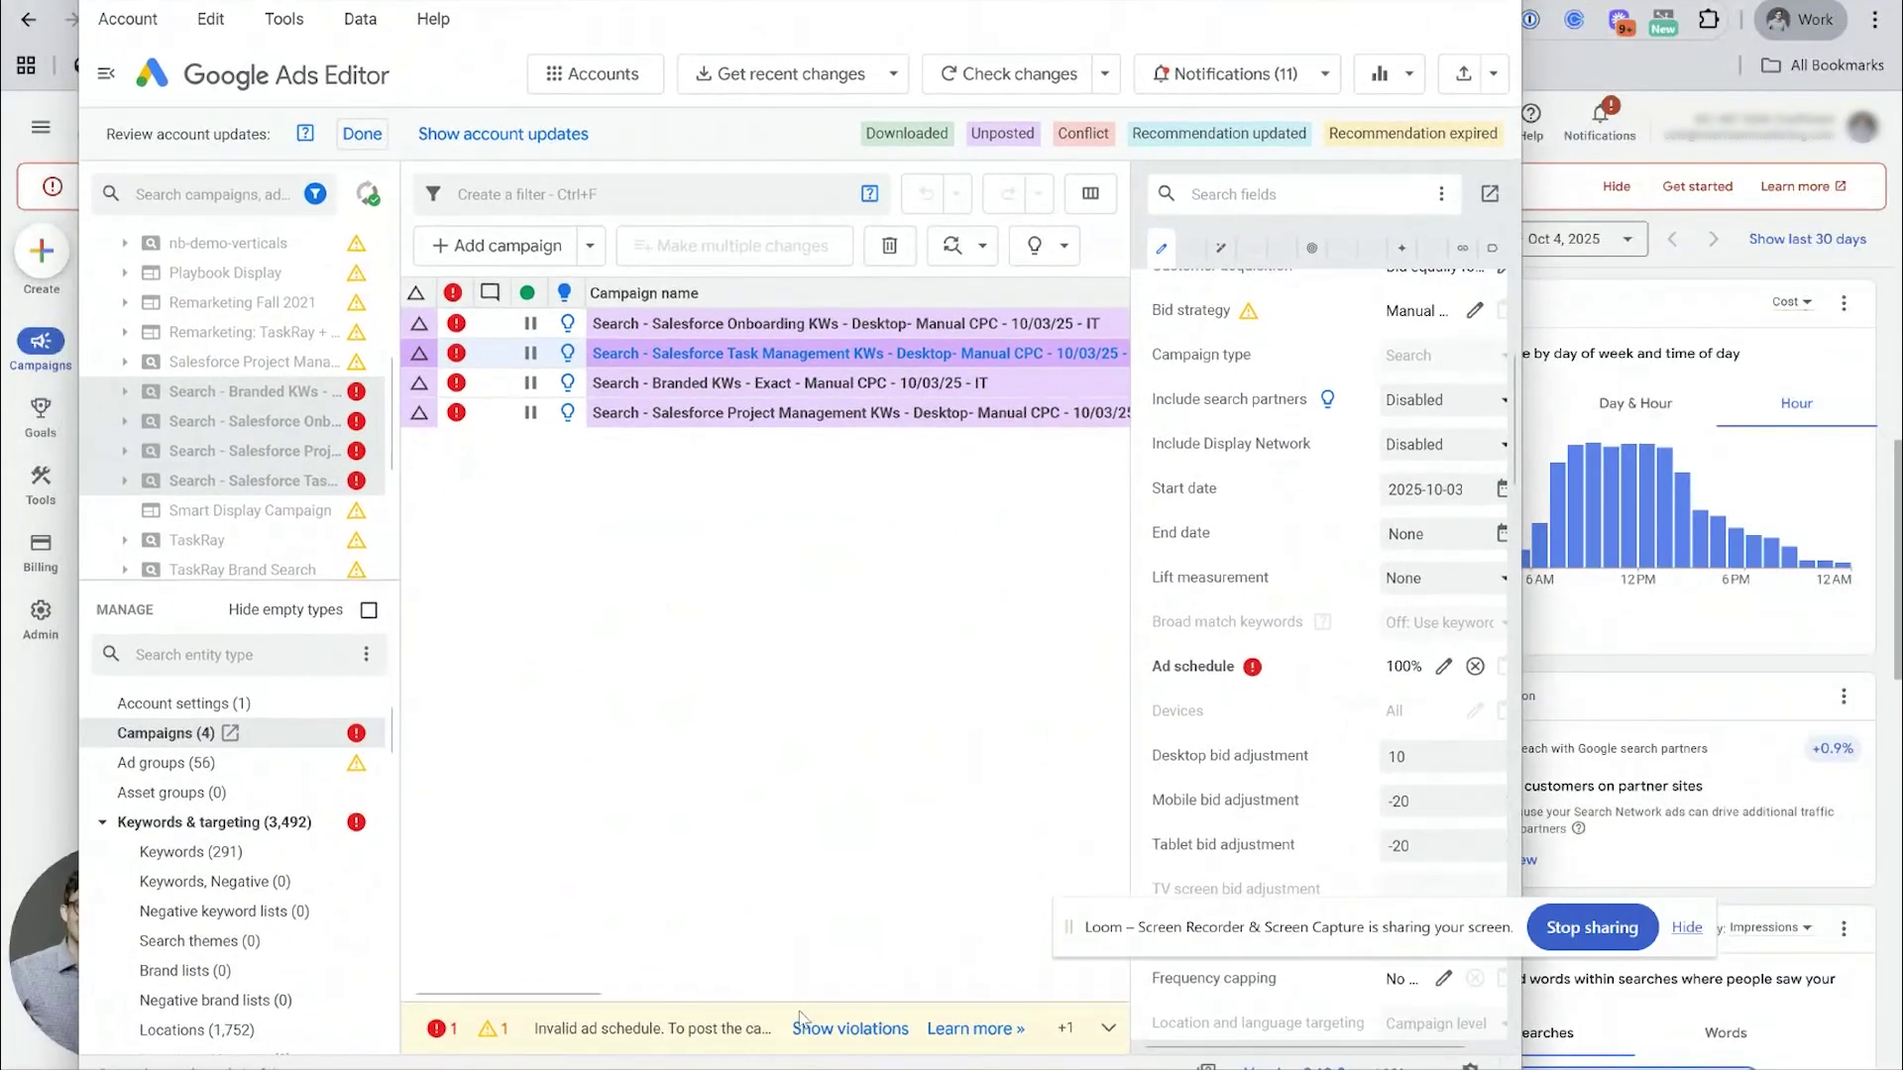
click(694, 327)
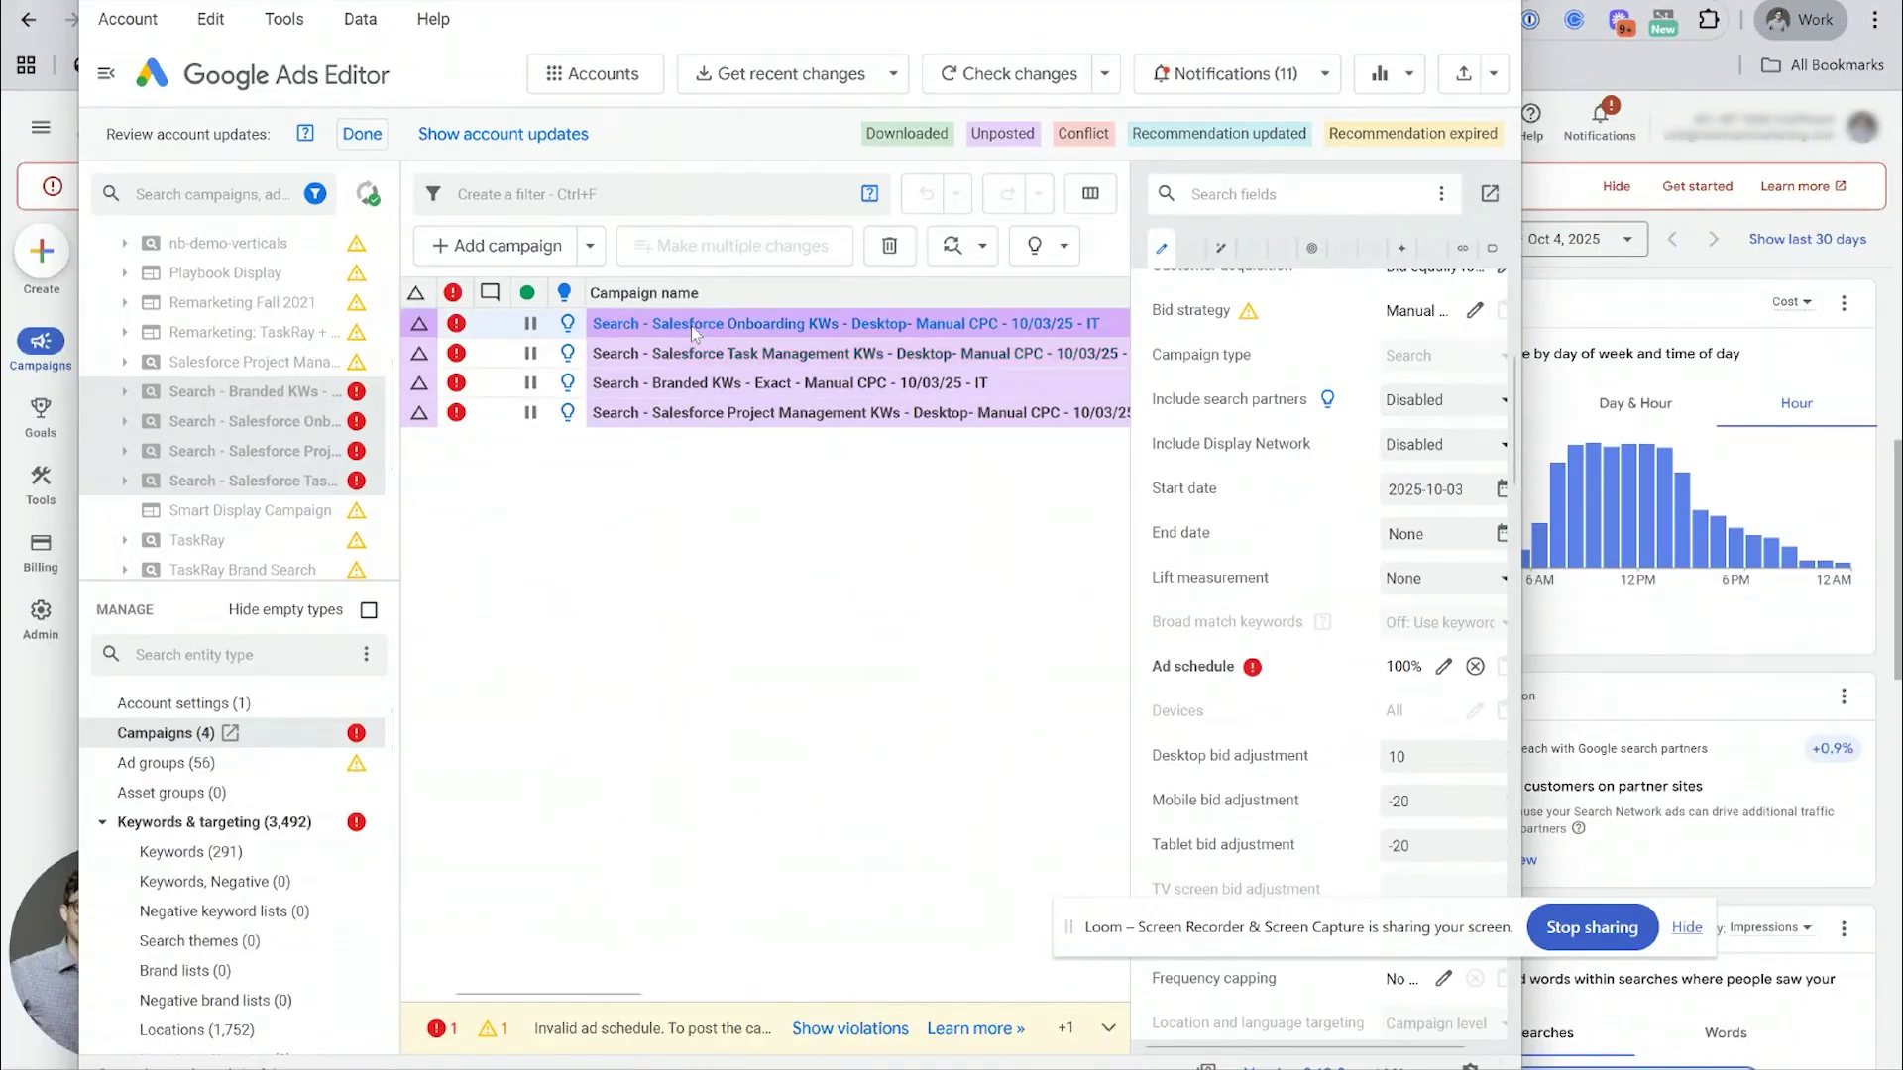
shift+click(703, 417)
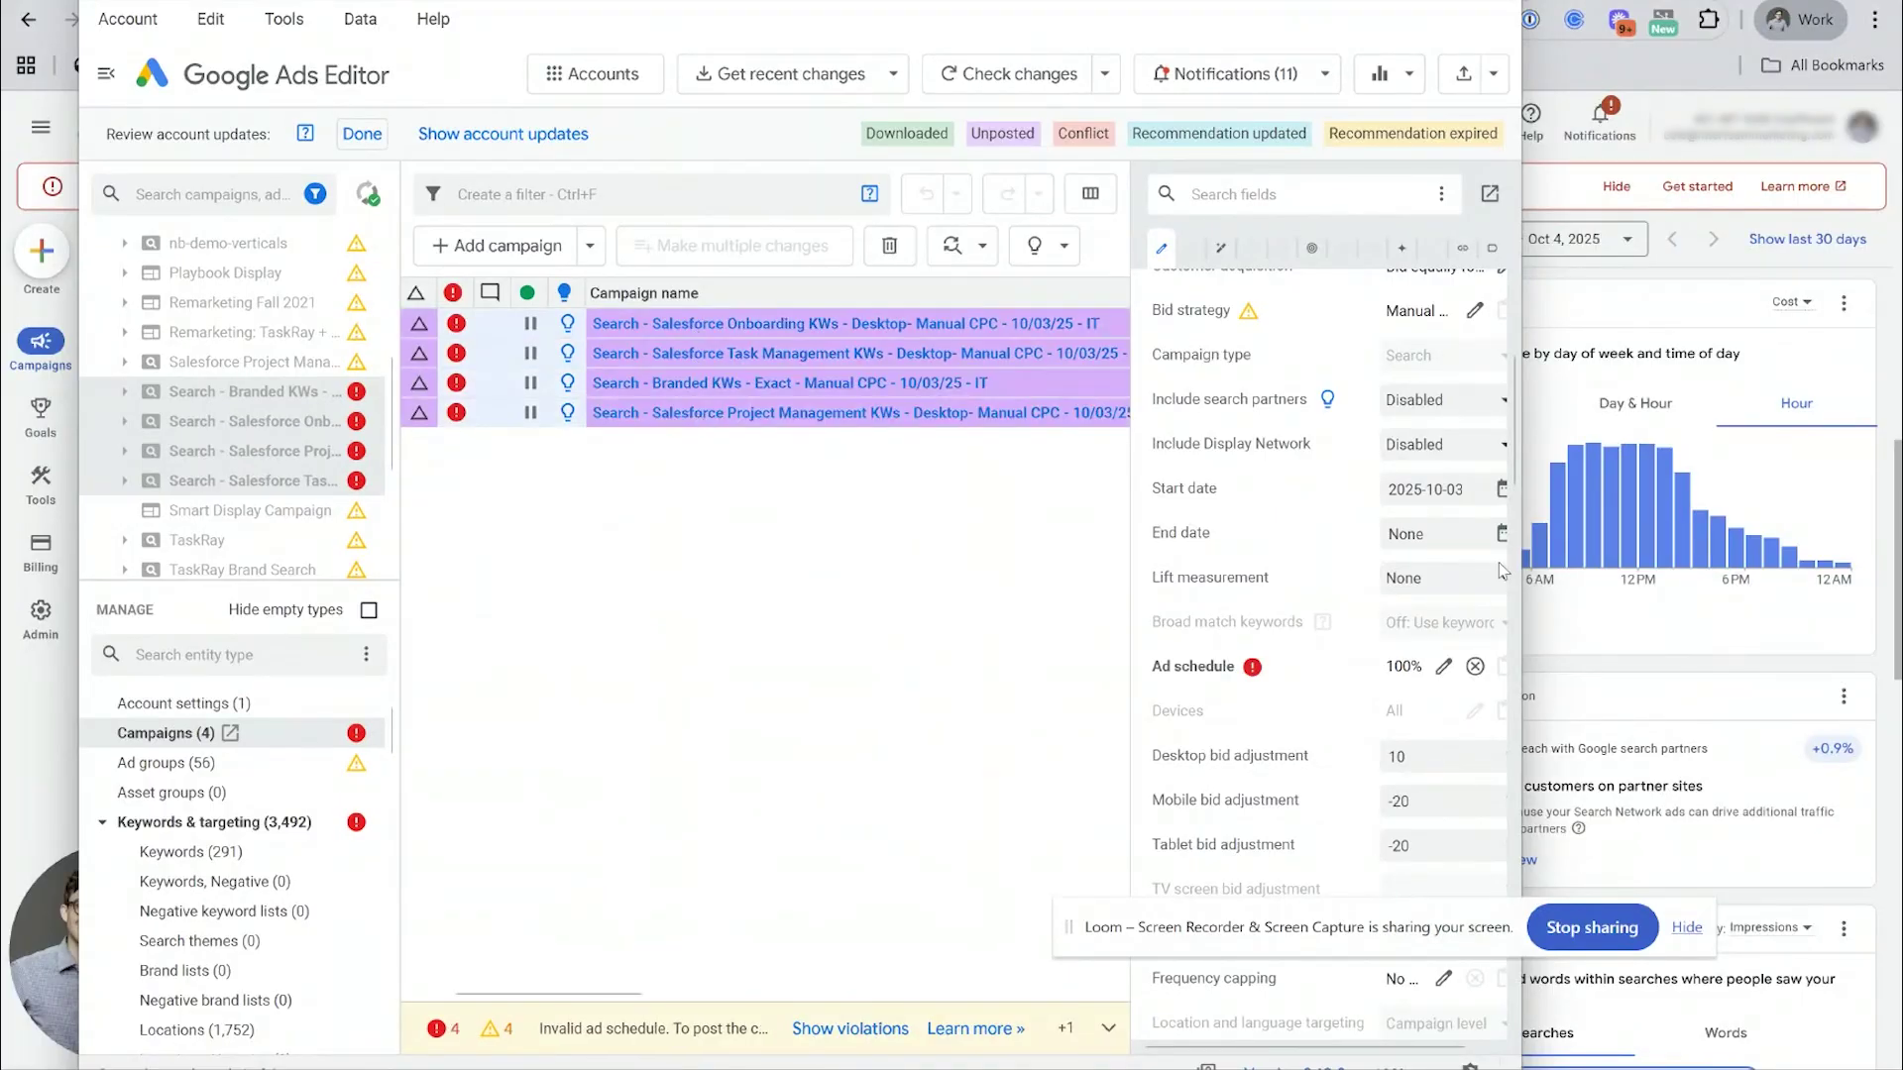
click(1445, 666)
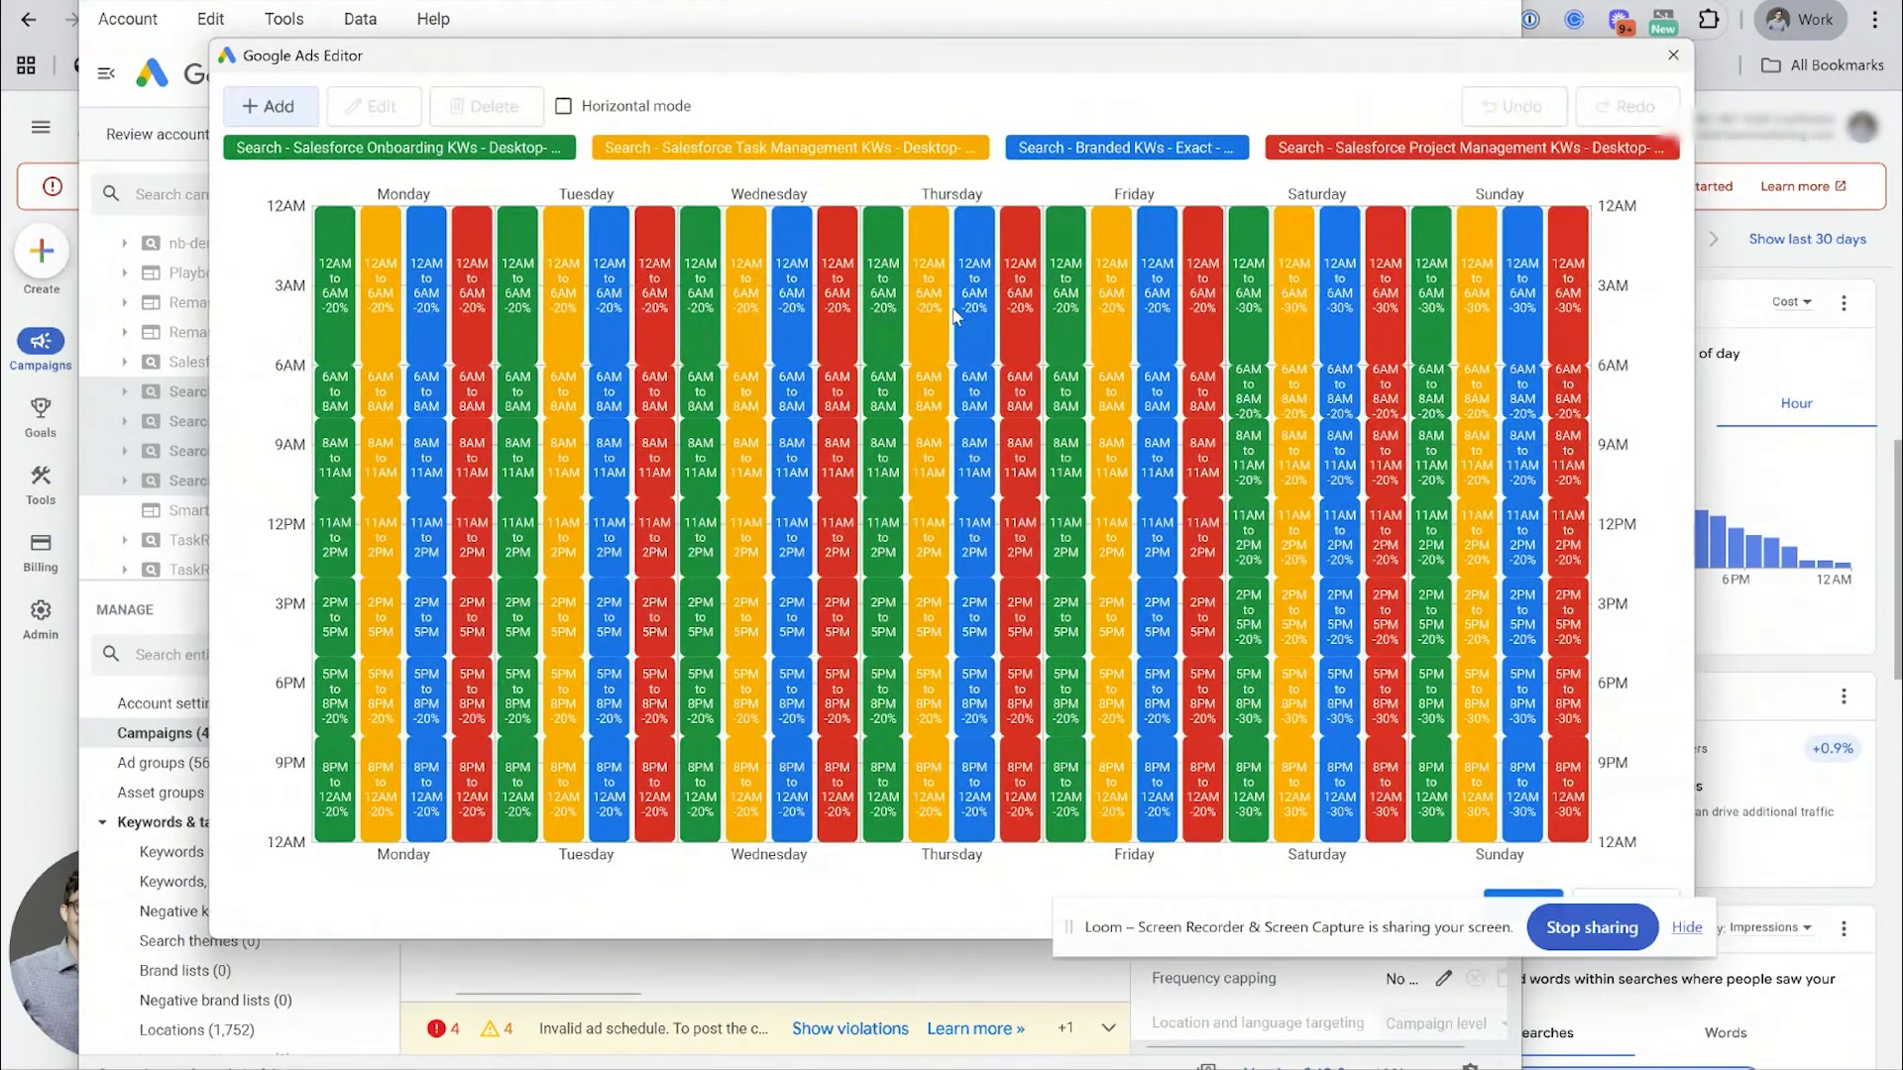
click(928, 400)
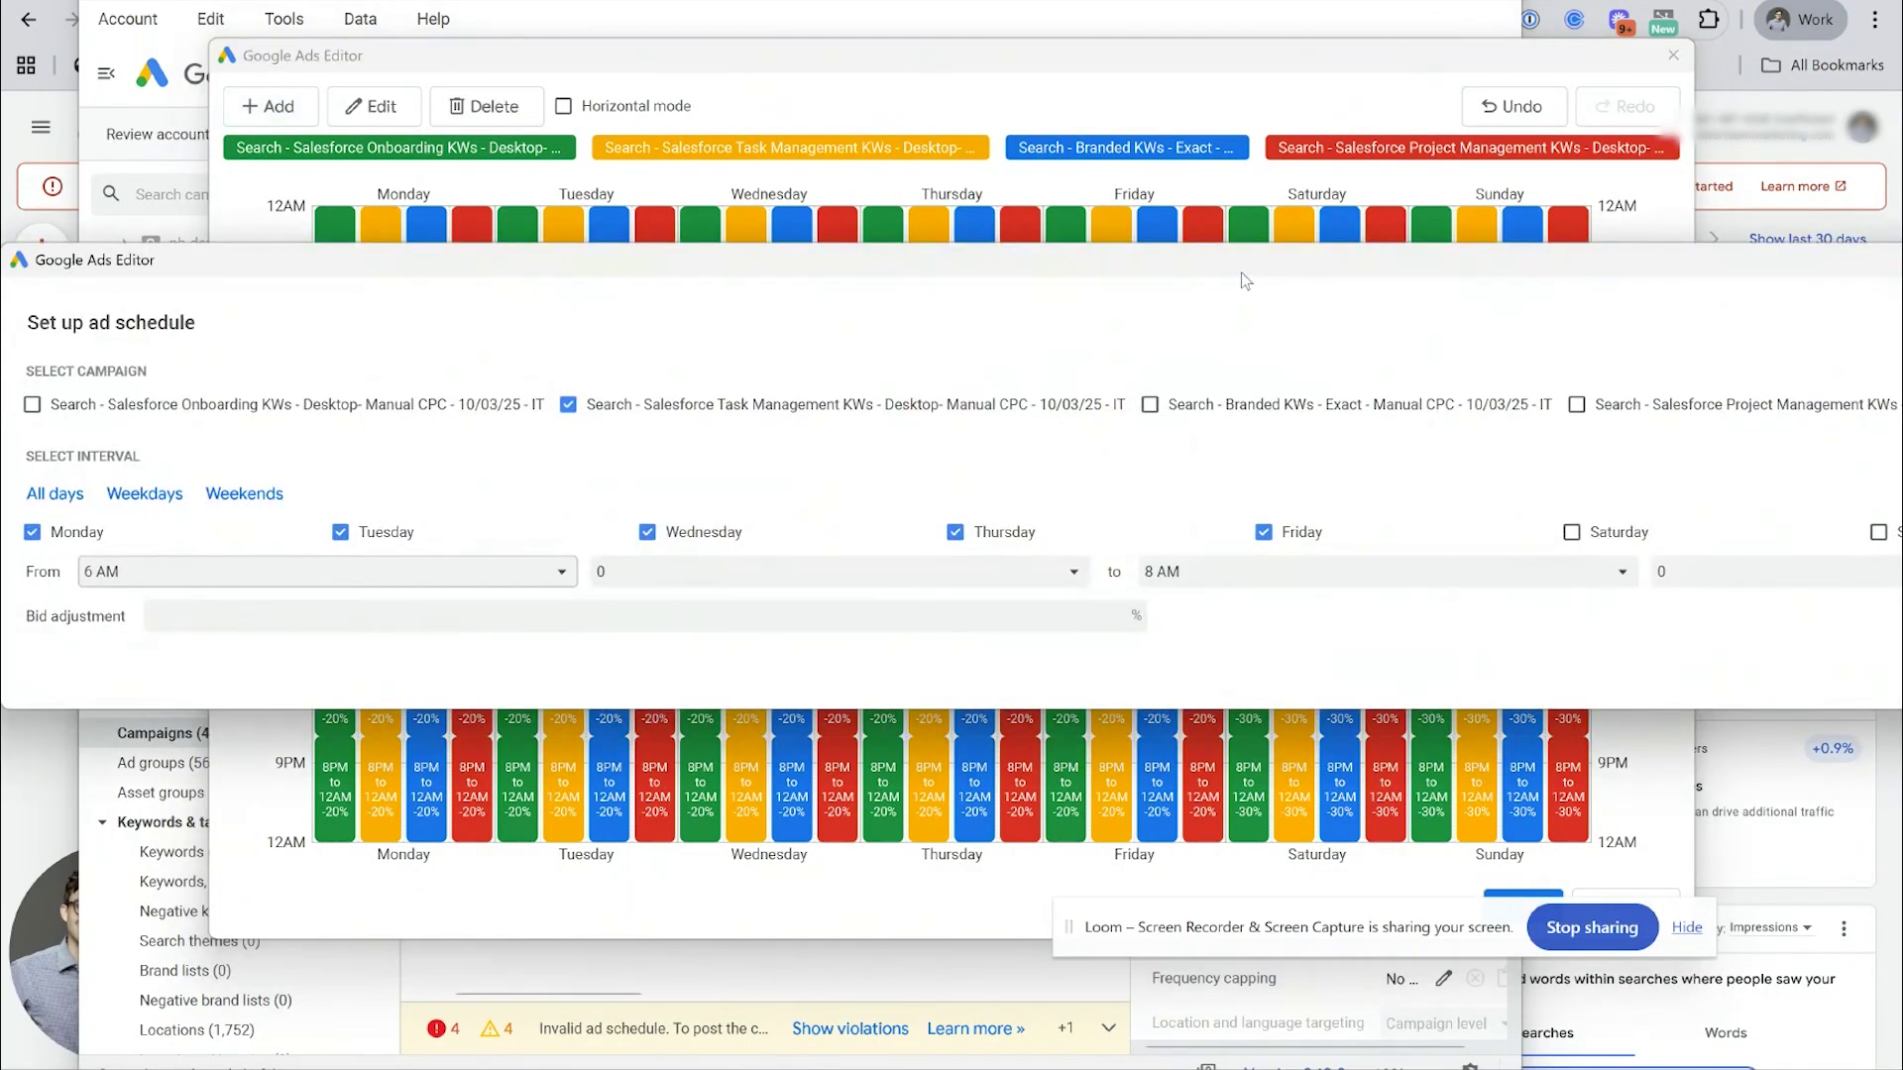
drag(1246, 280, 629, 280)
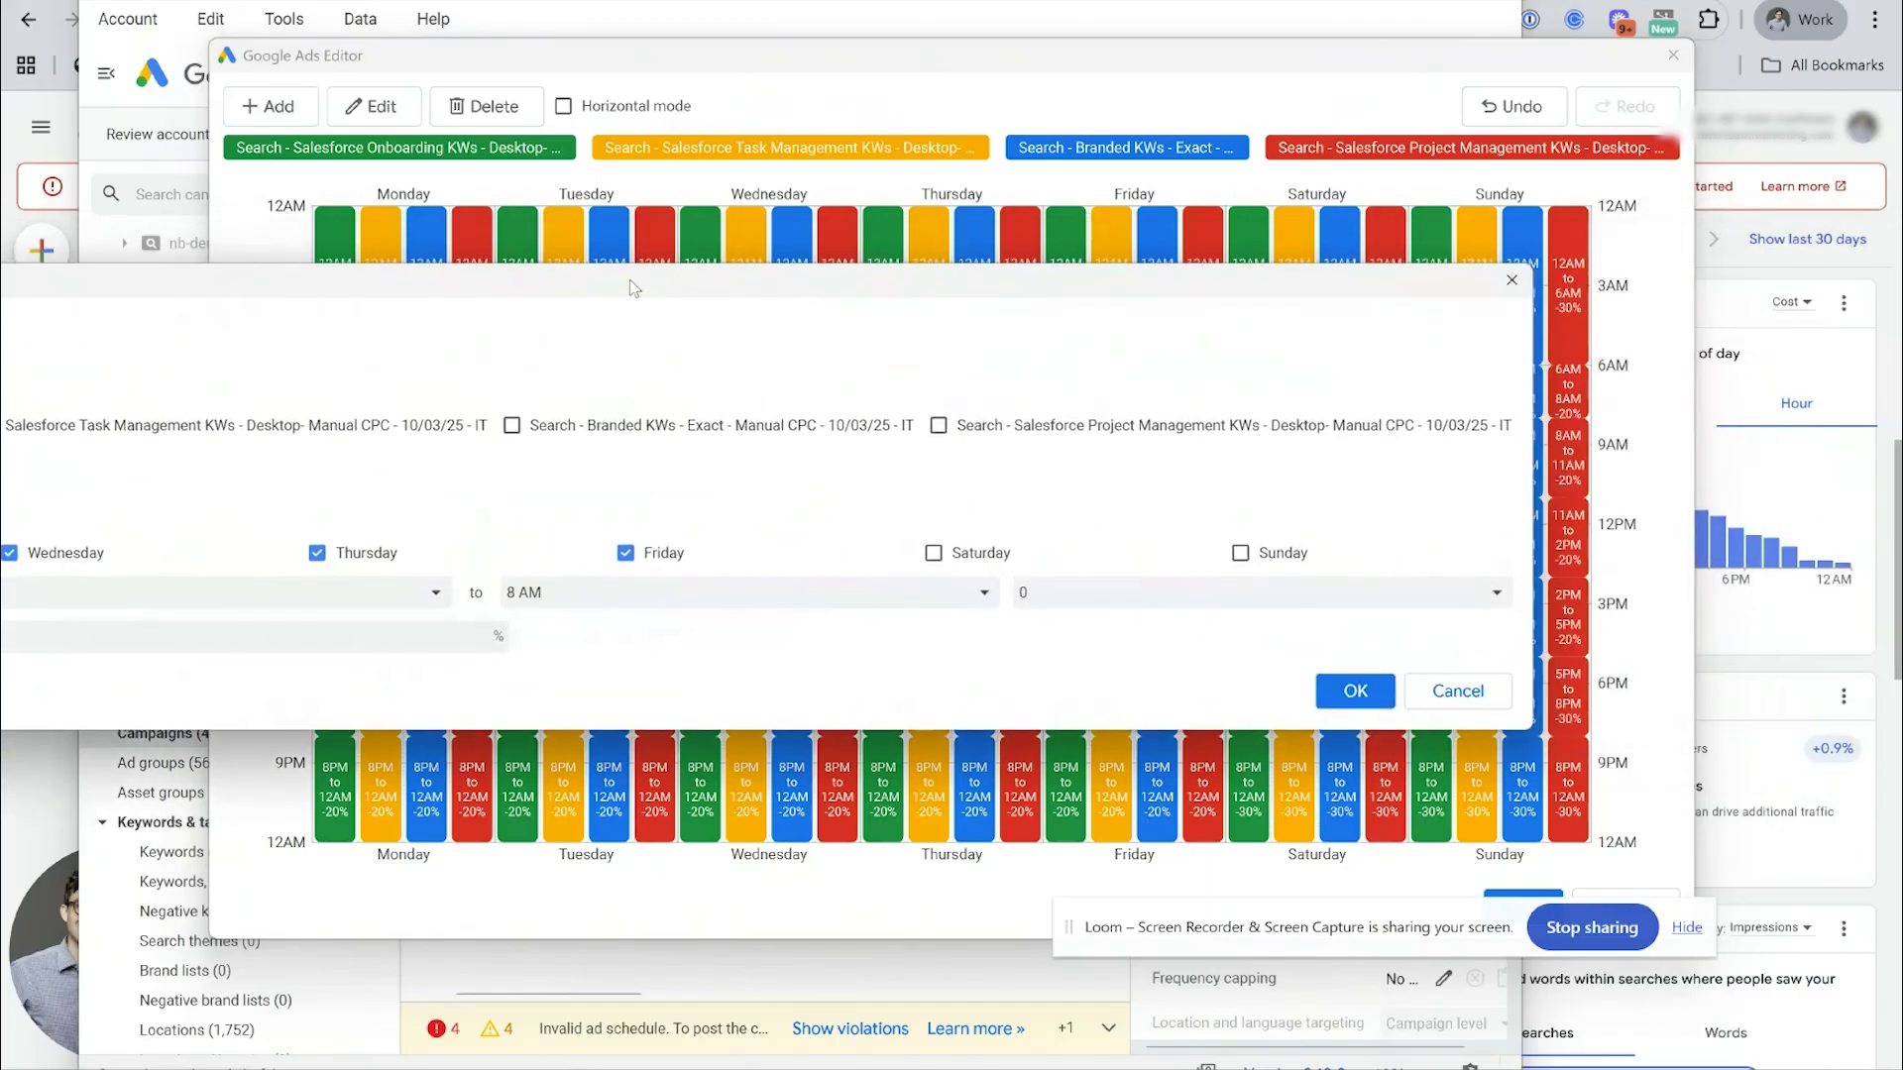
key(Escape)
key(super)
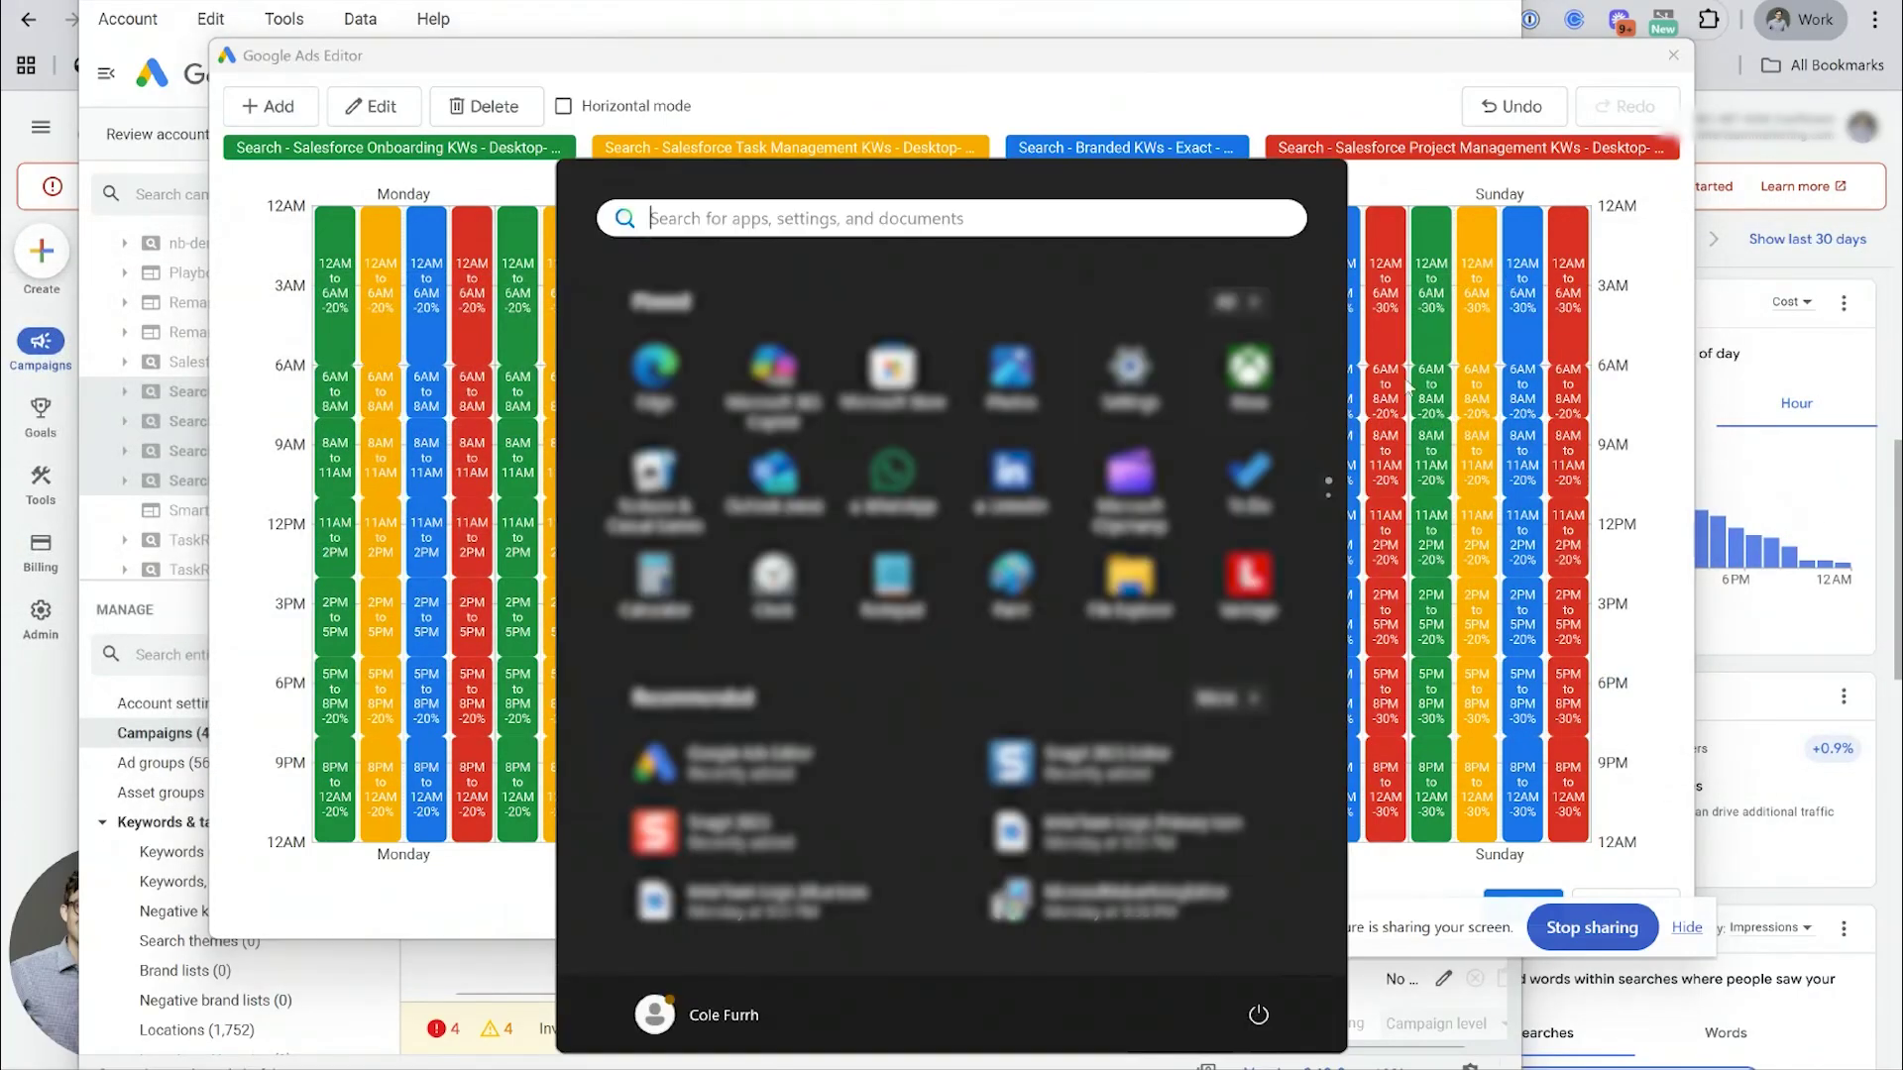
key(super)
- Delete the 6AM to 8AM intervals for all four campaigns on every day of the week
click(971, 392)
drag(968, 394, 746, 396)
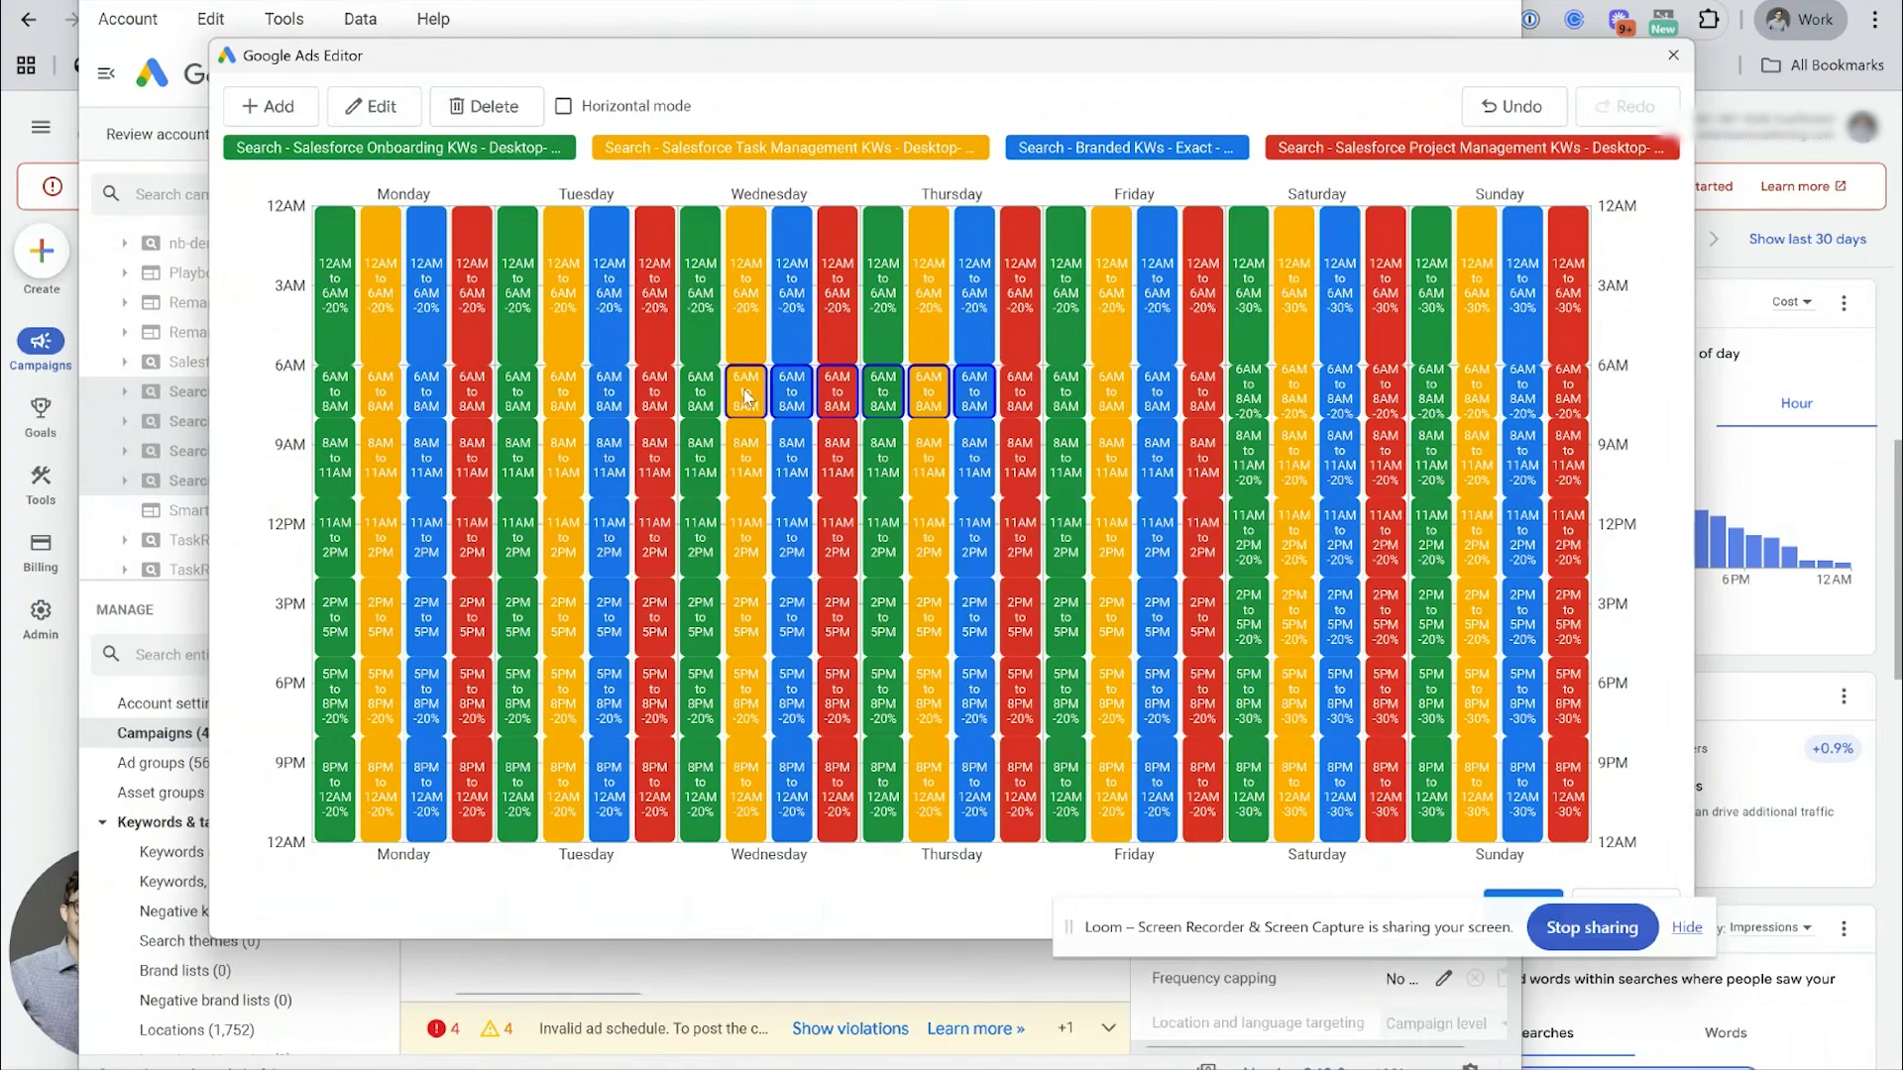
ctrl+click(691, 404)
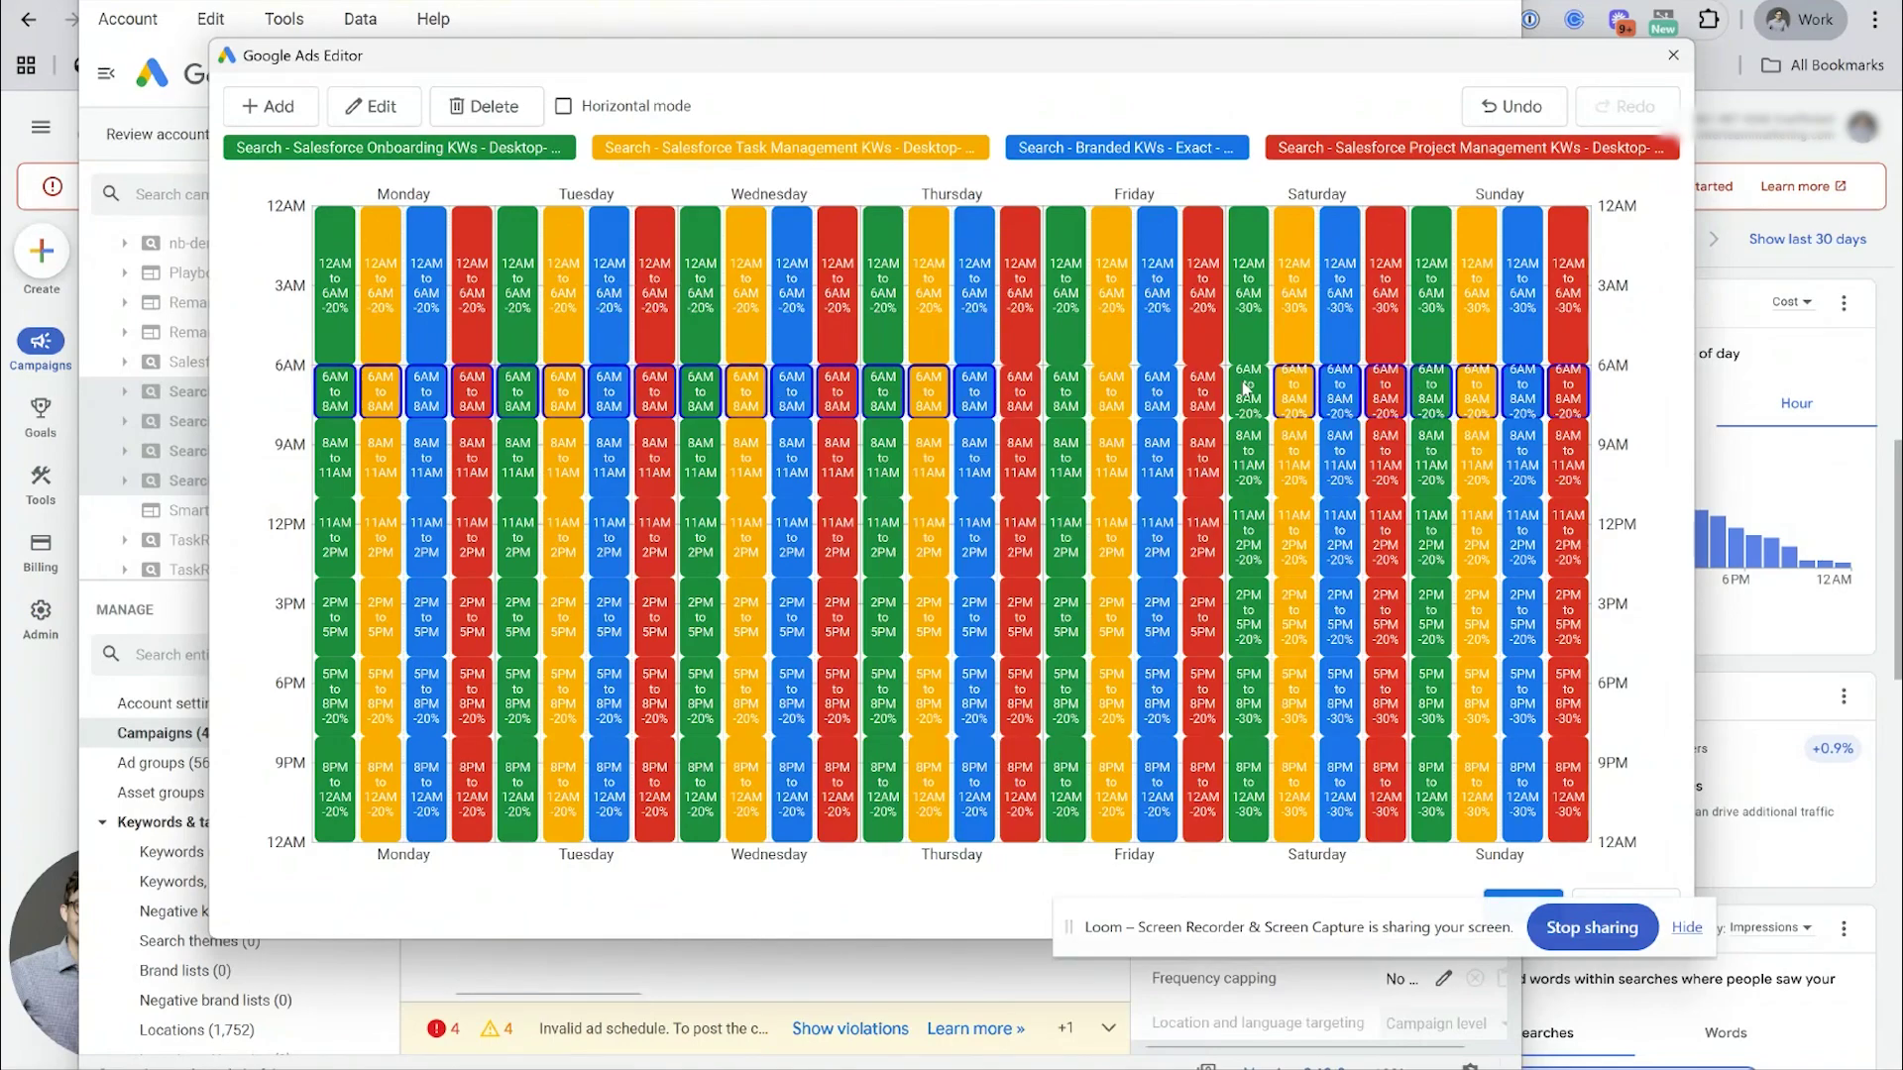
ctrl+click(1245, 394)
ctrl+click(1211, 398)
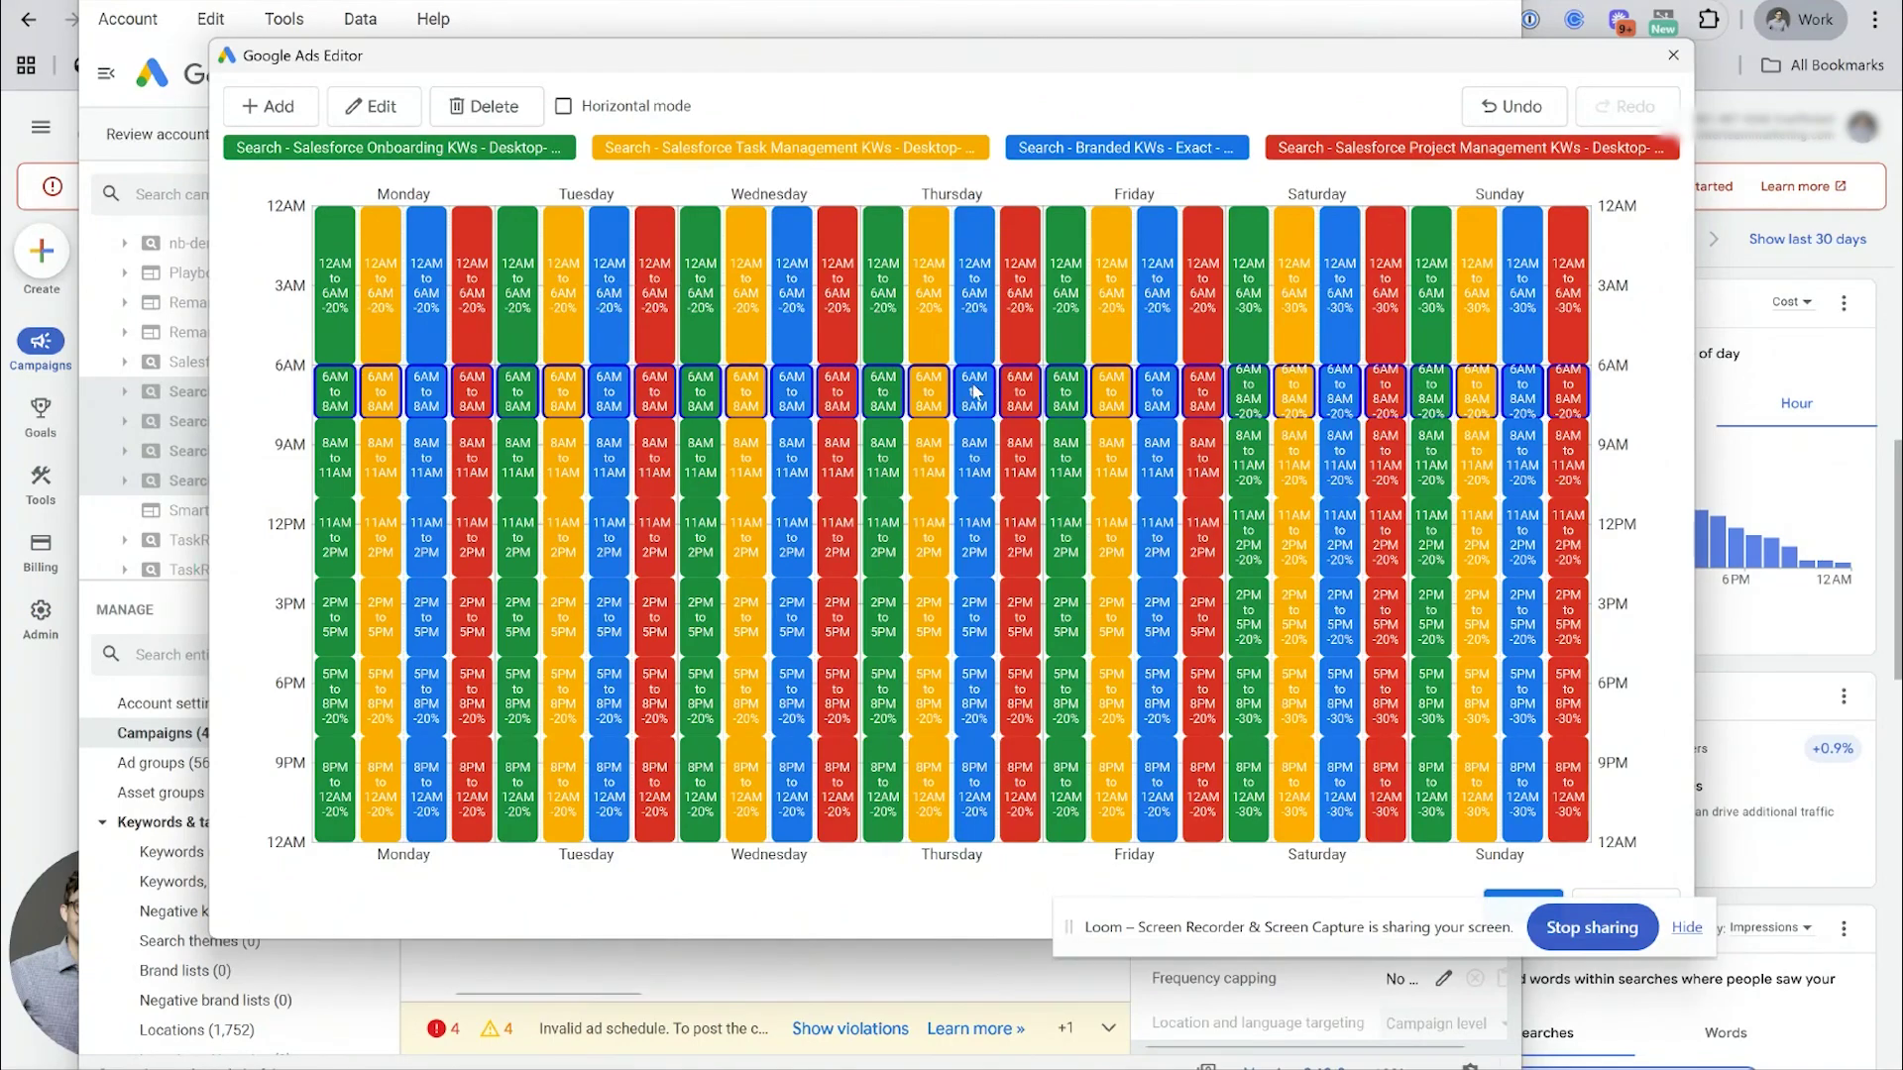
ctrl+click(974, 392)
key(Delete)
click(974, 392)
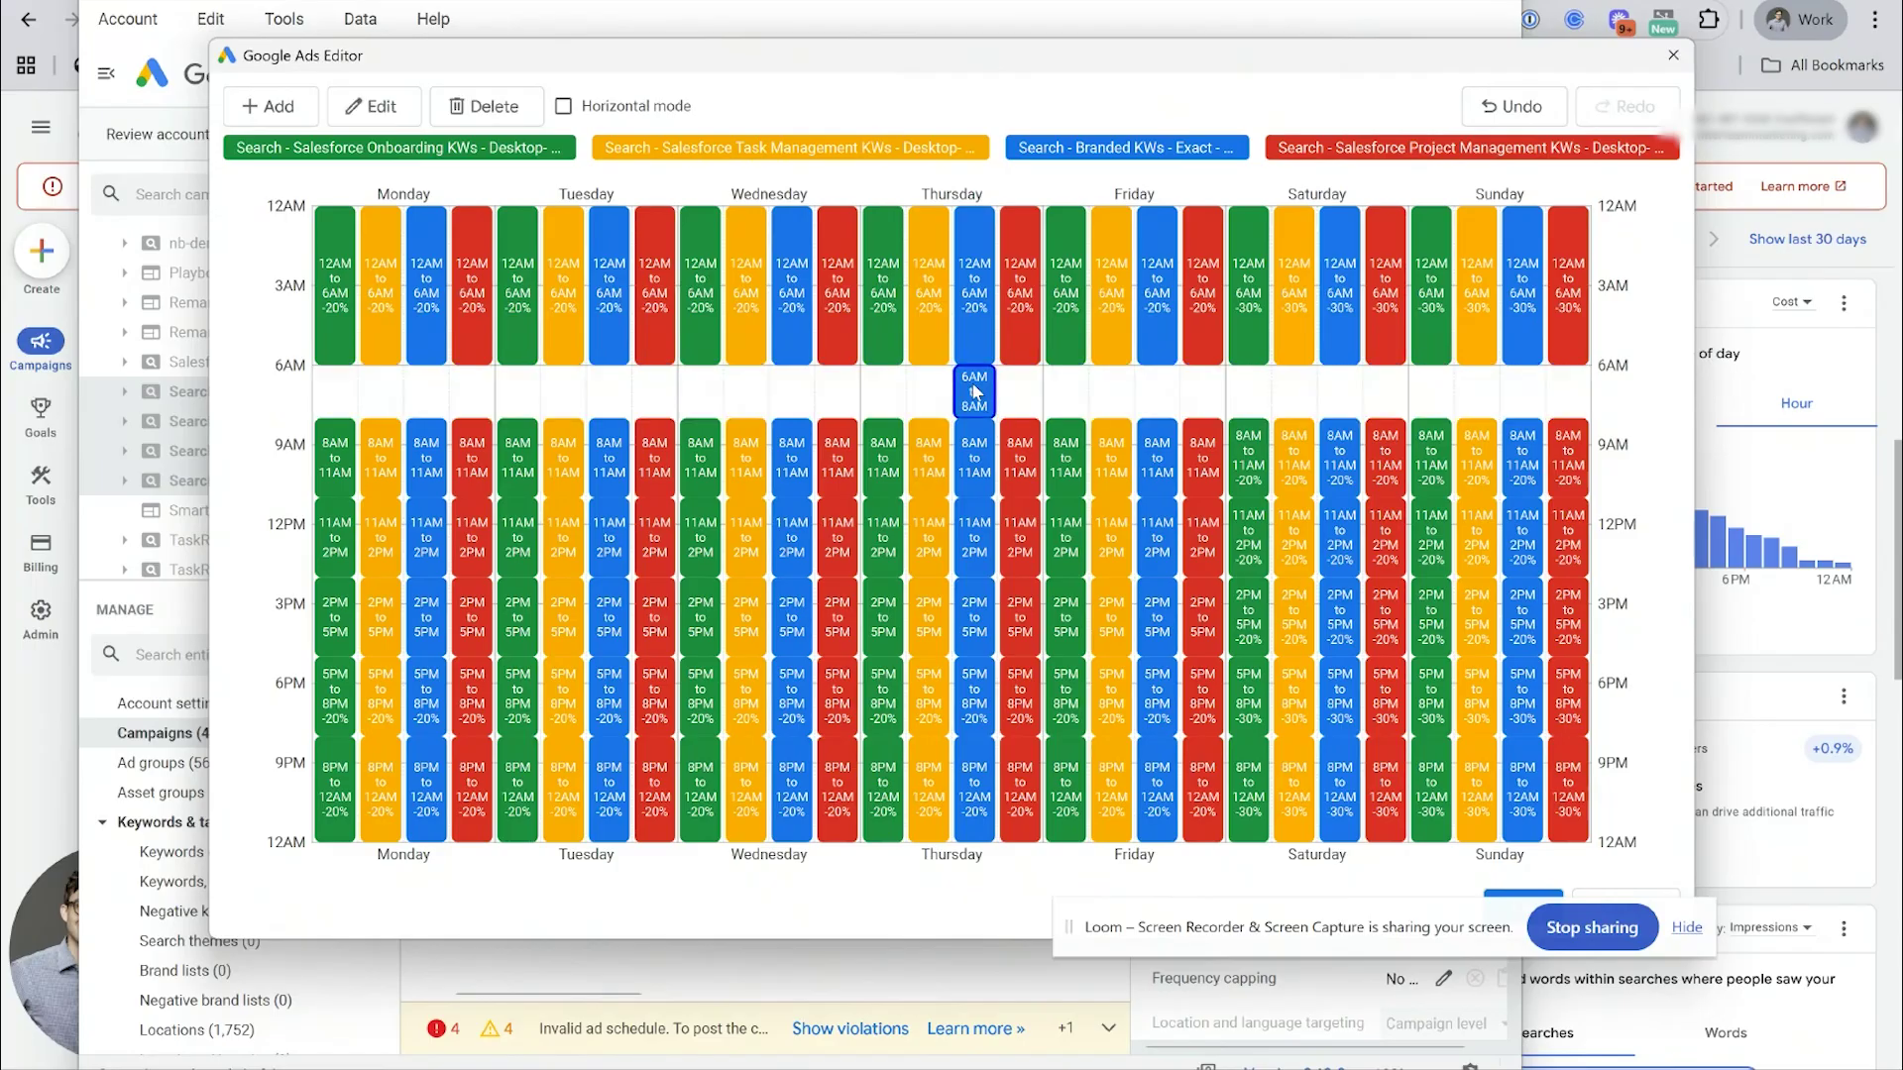
key(Delete)
- Extend the overnight intervals of all four campaigns on every day so they run from 12AM to 7AM
click(969, 337)
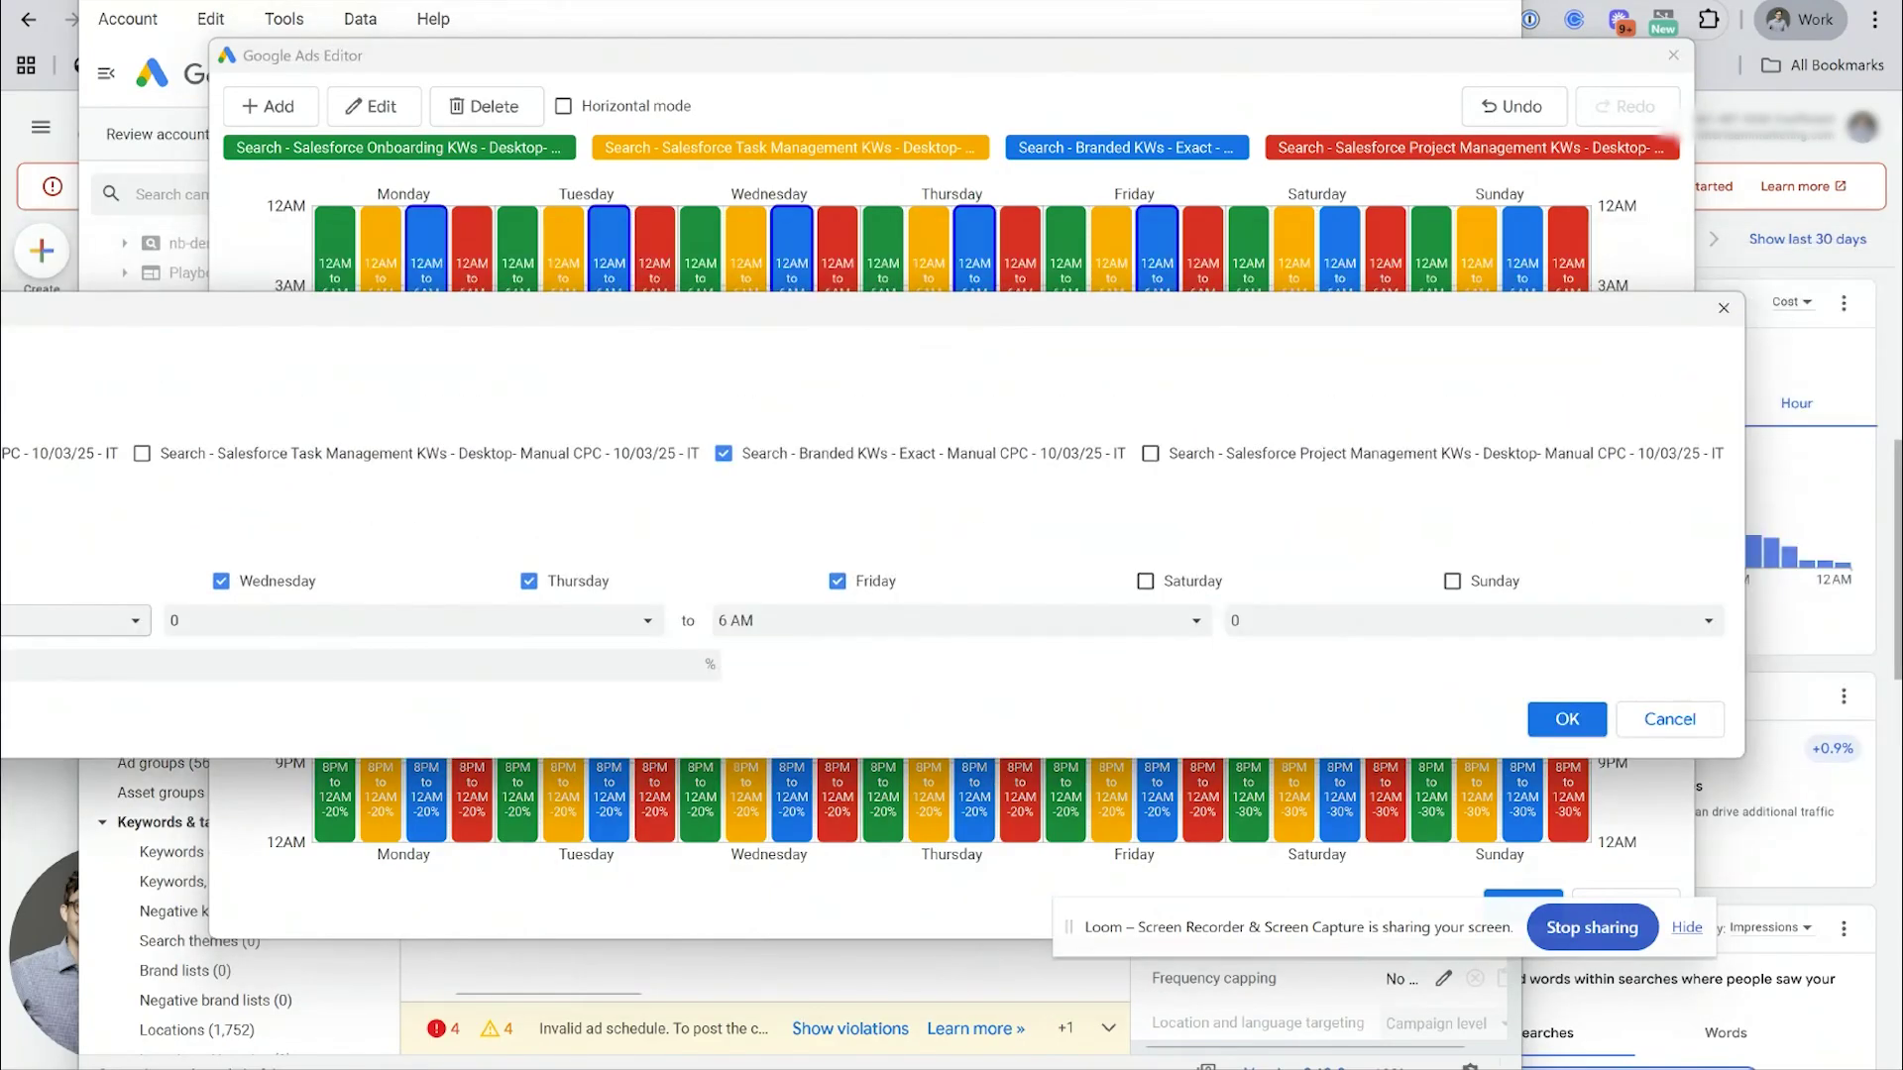
click(1723, 308)
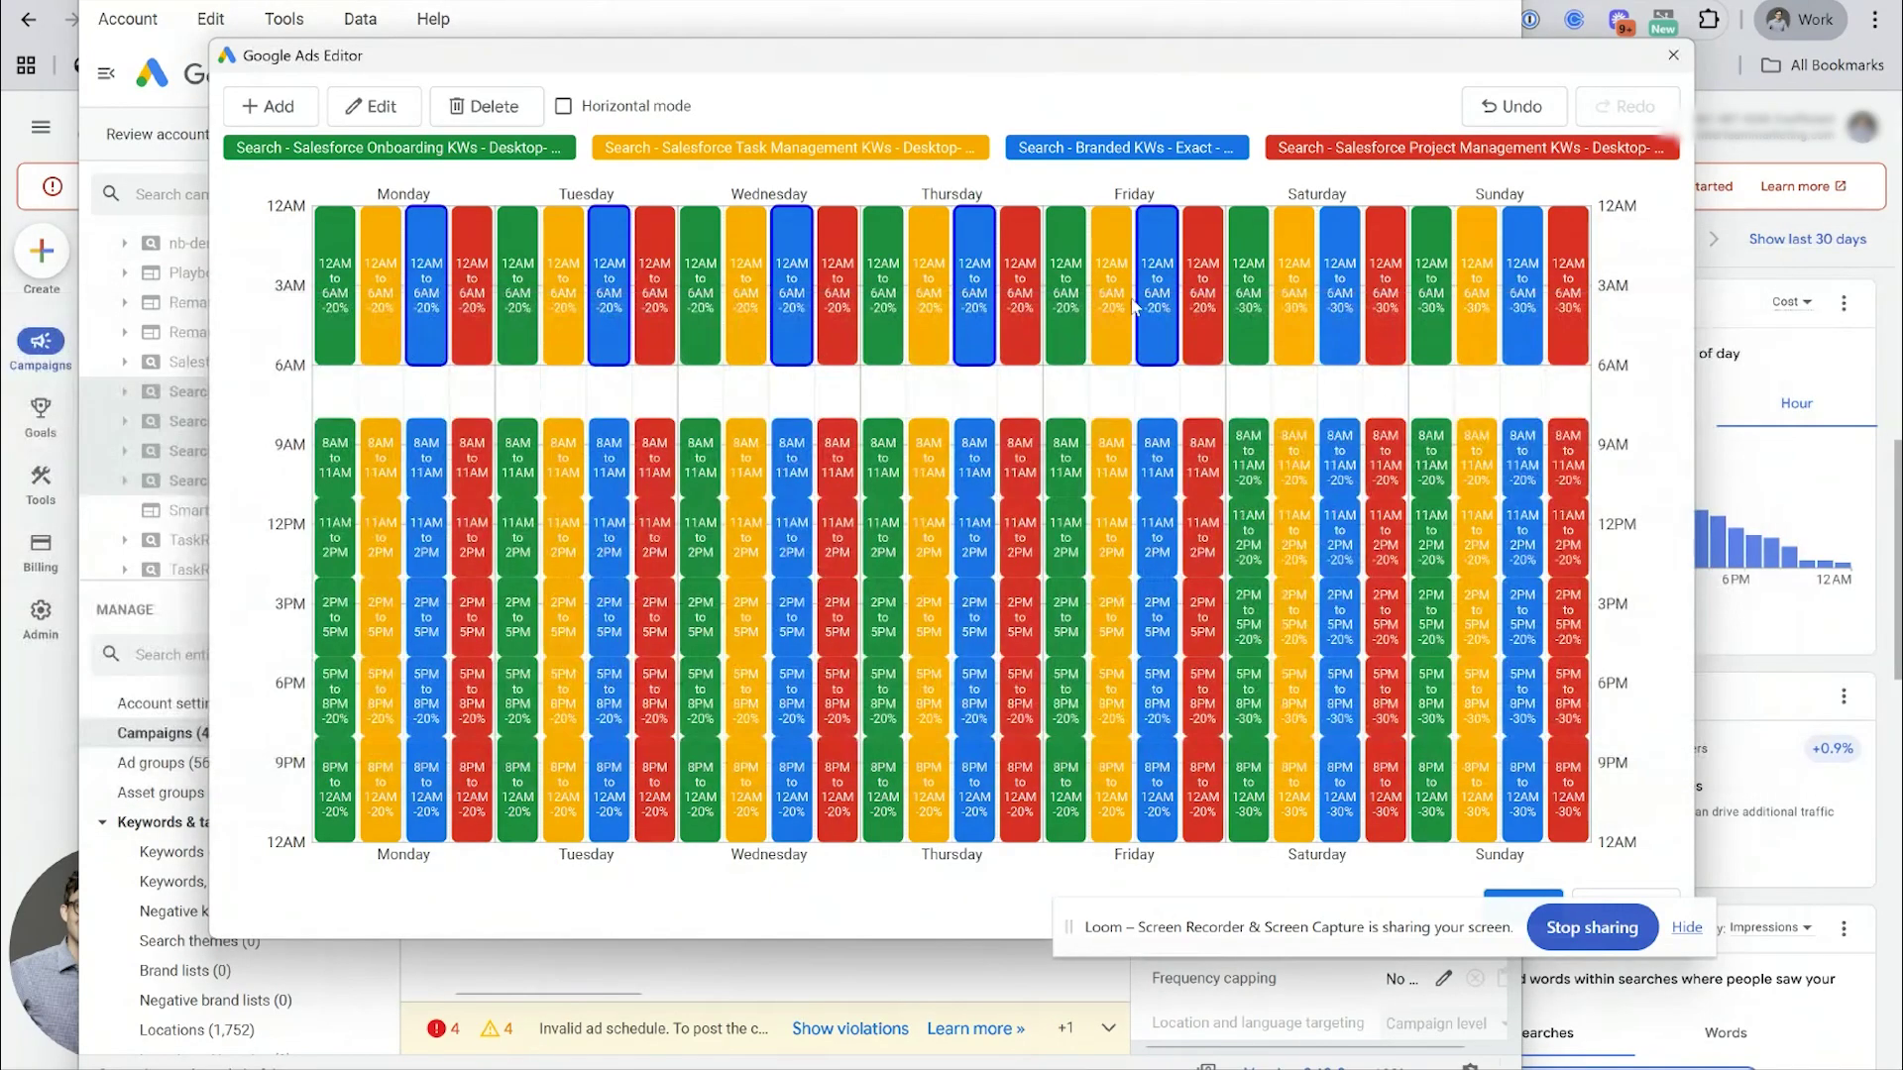
drag(937, 340, 655, 294)
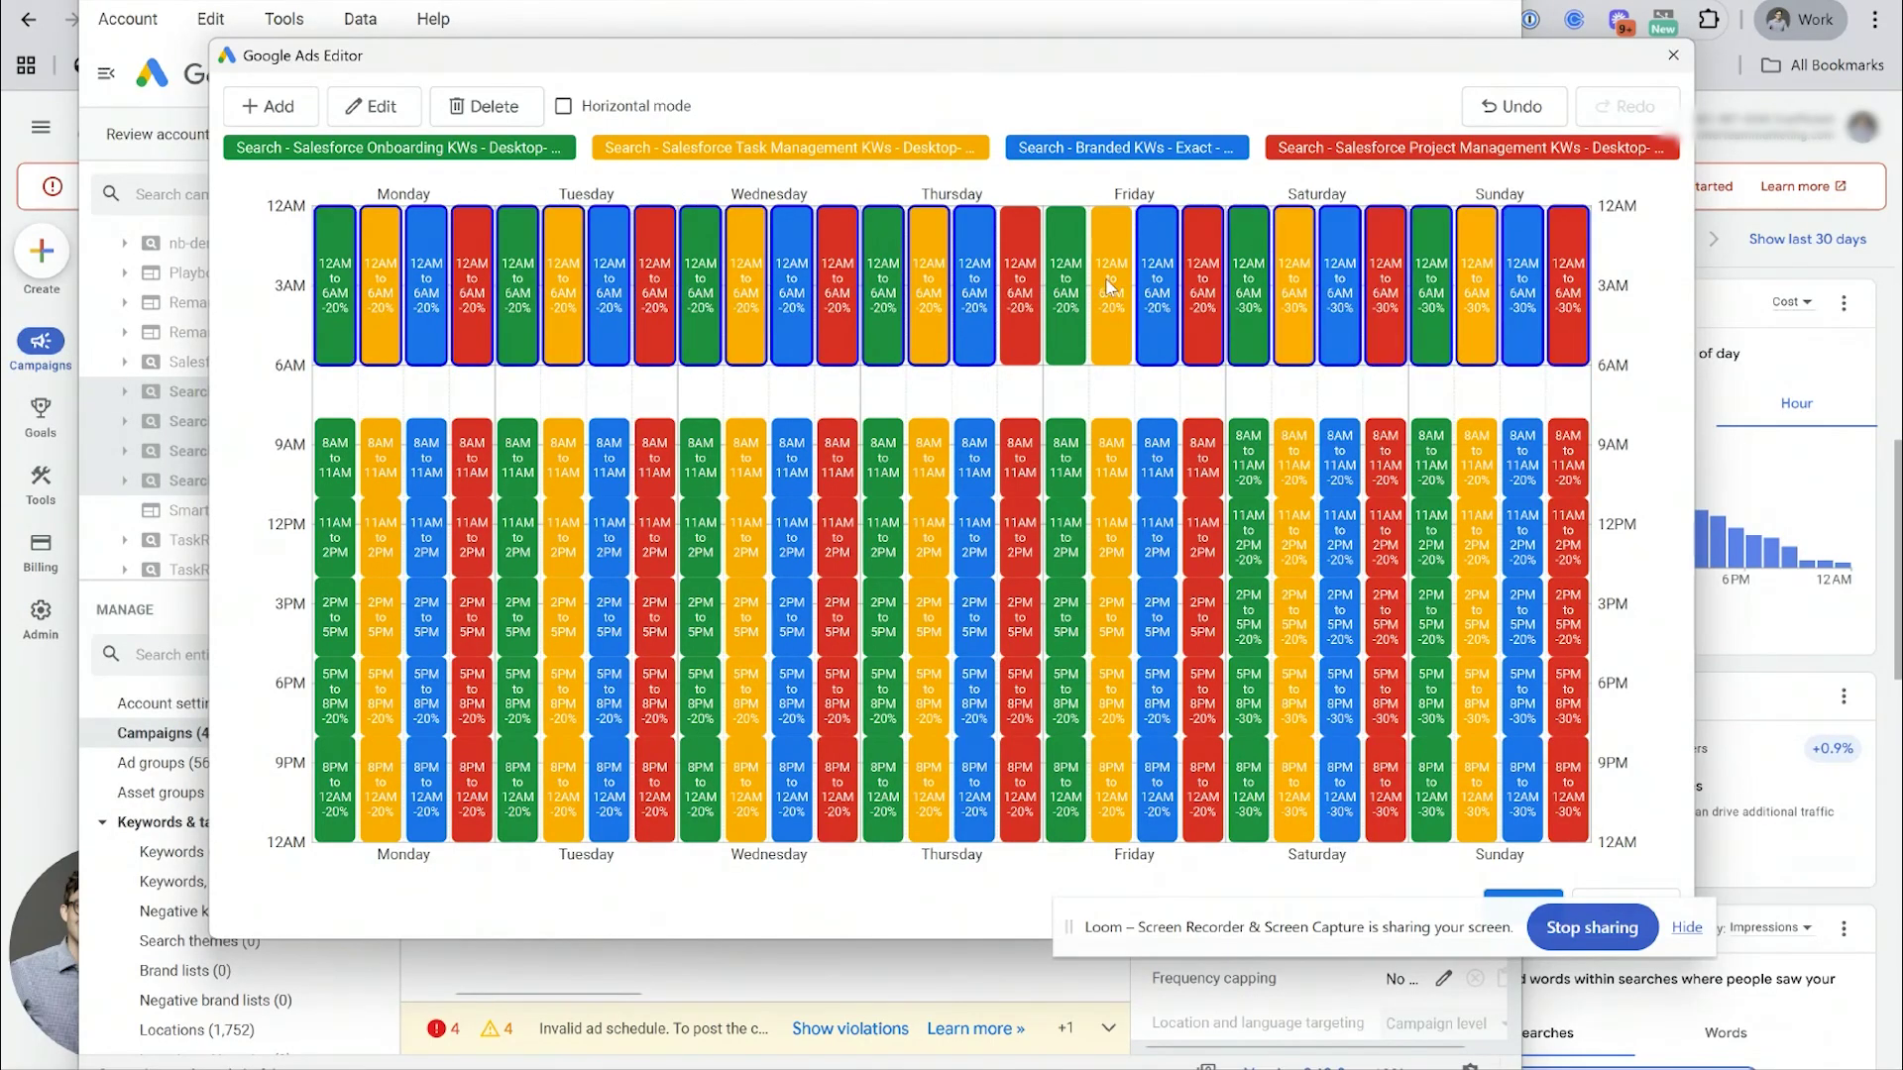
ctrl+click(1105, 288)
ctrl+click(1104, 288)
ctrl+click(1102, 289)
ctrl+click(1065, 317)
ctrl+click(1020, 342)
- Move the start of the 8AM to 11AM intervals to 7AM for all campaigns and days, and apply the ad schedule
double_click(1027, 450)
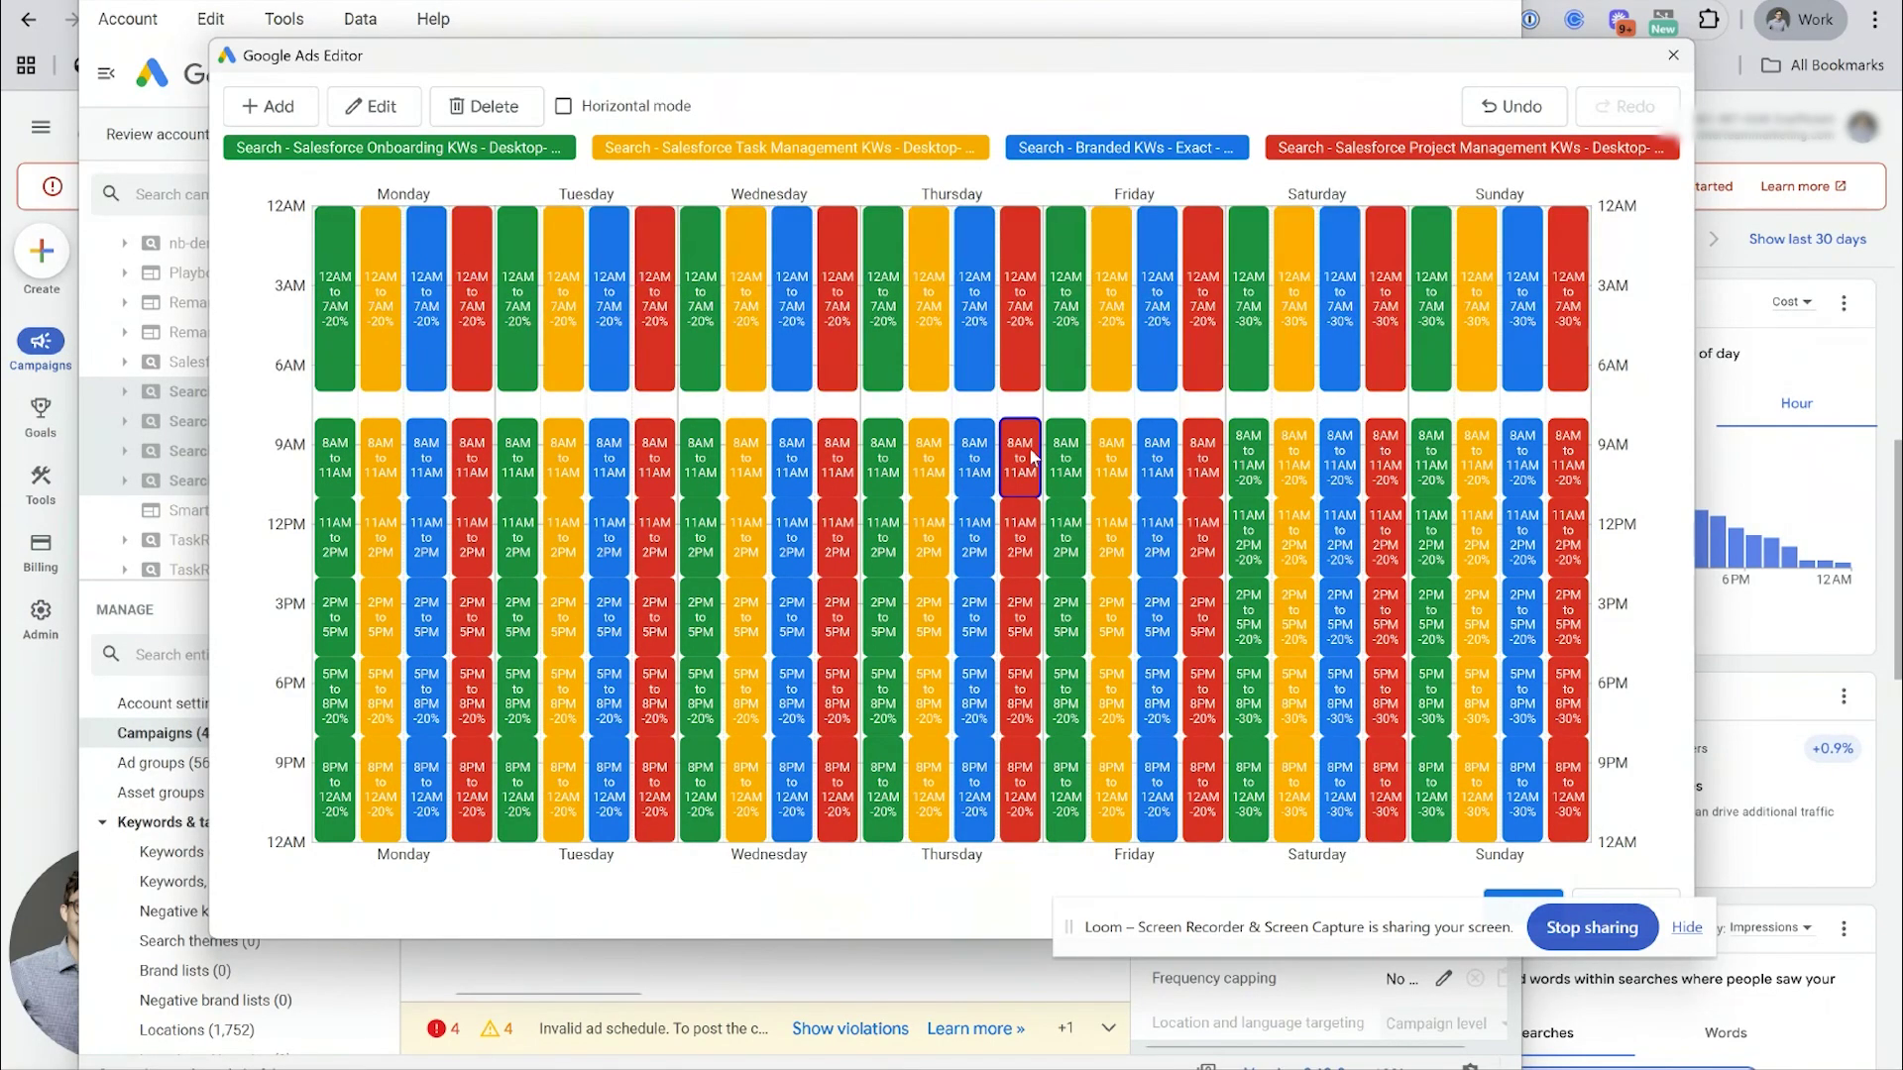
scroll(1478, 298, right, 5)
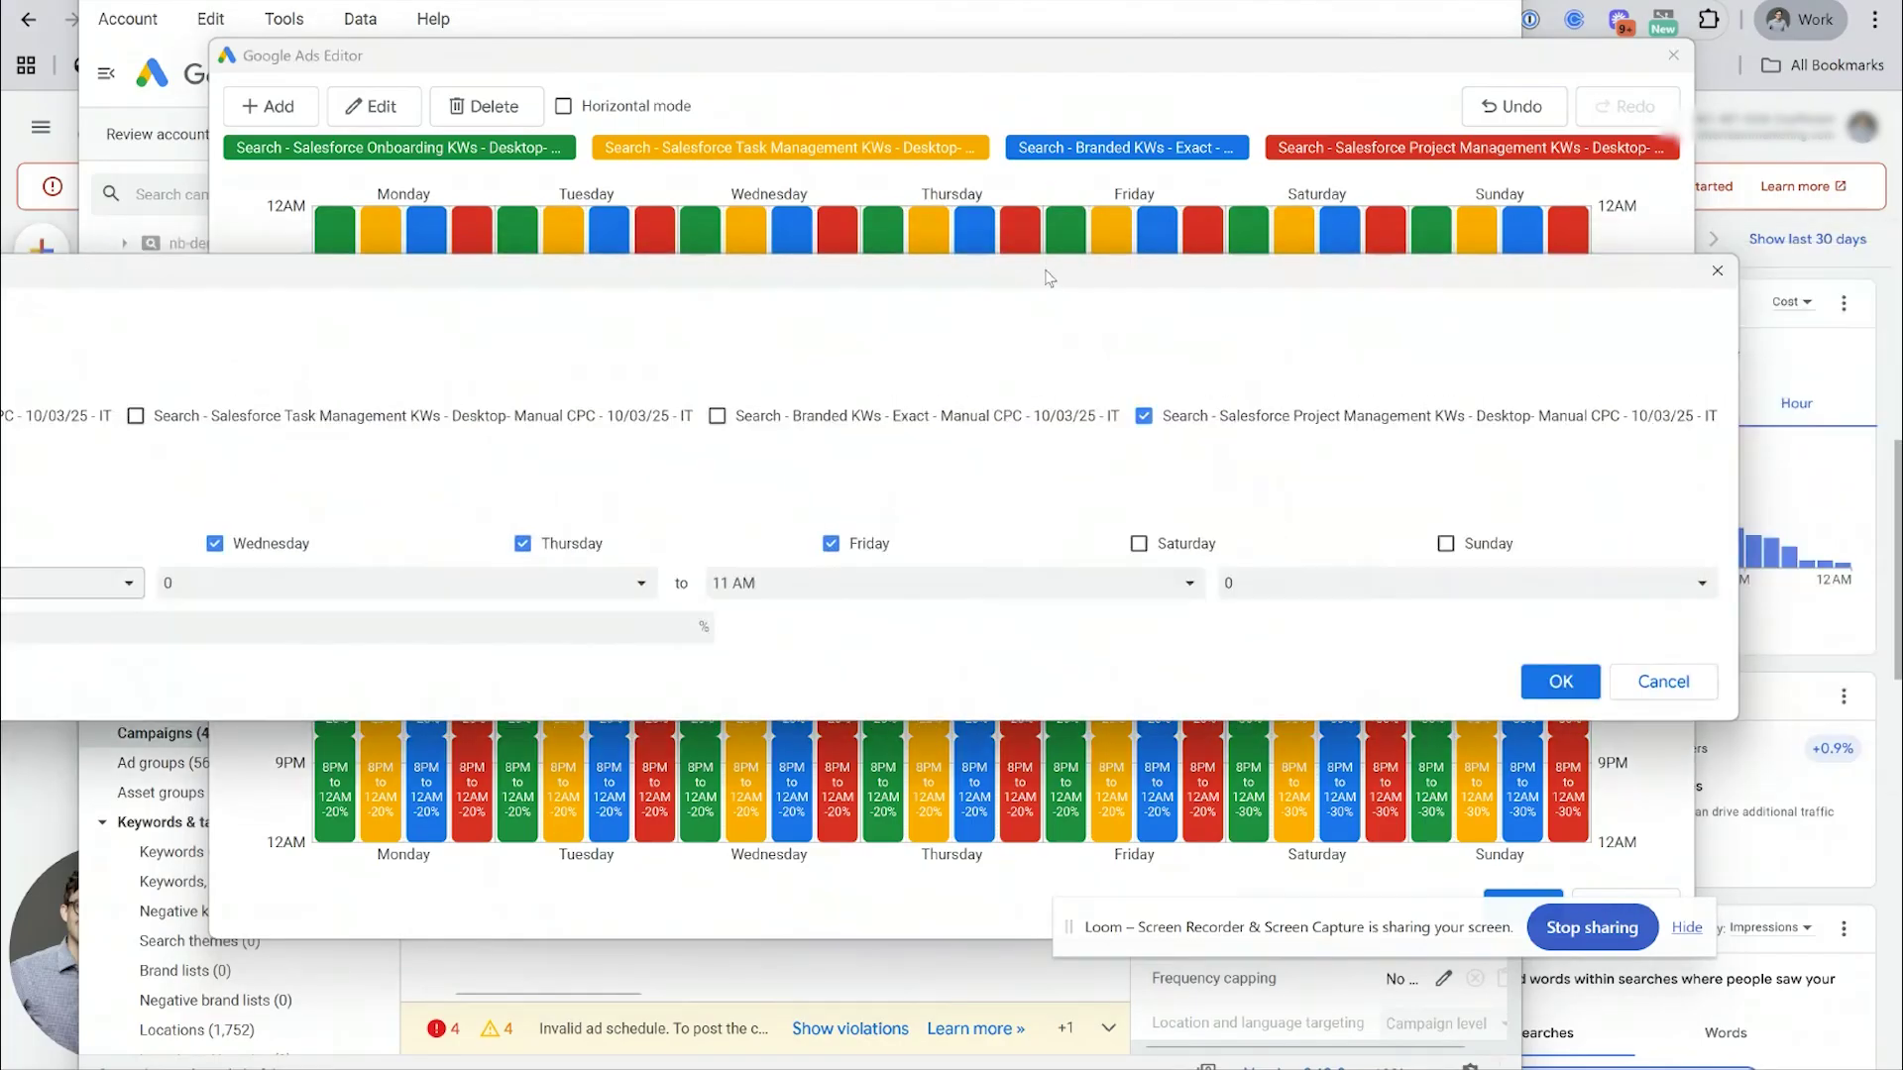
key(Return)
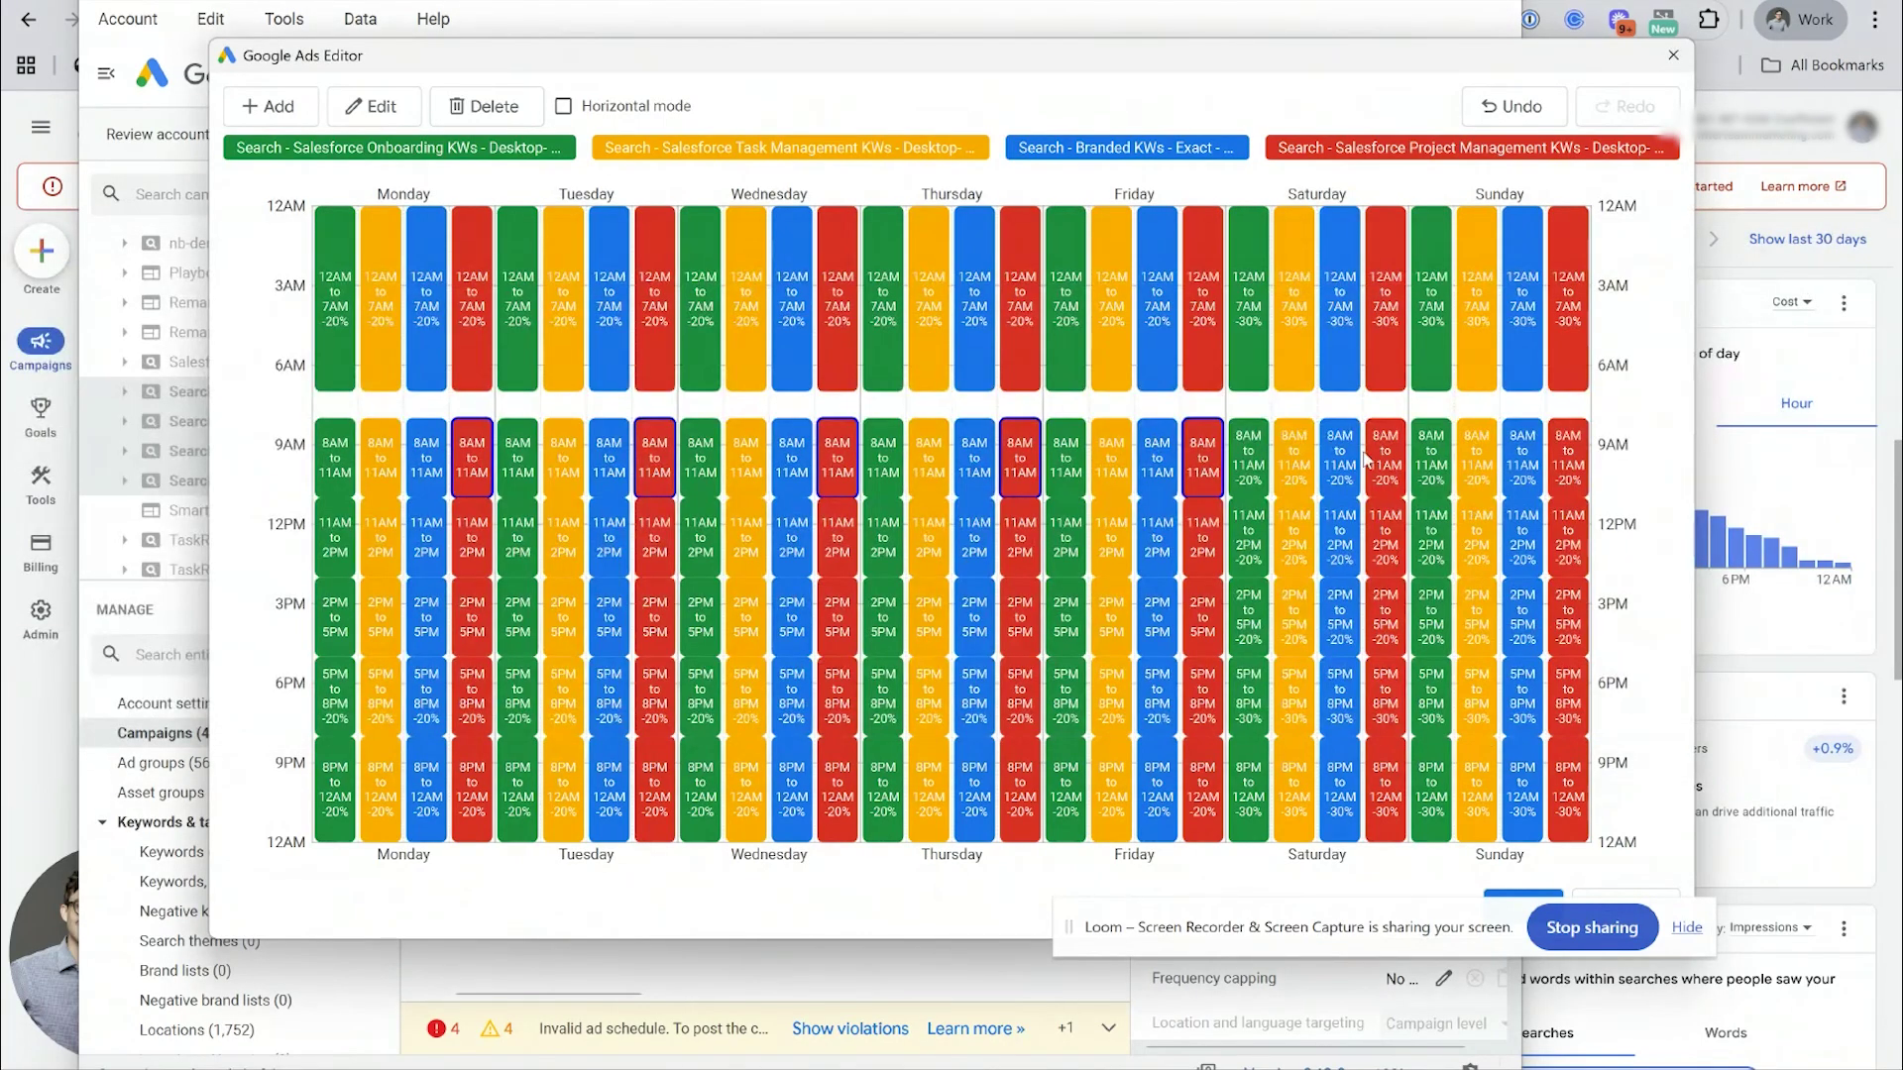
drag(1202, 448, 337, 451)
ctrl+click(1574, 457)
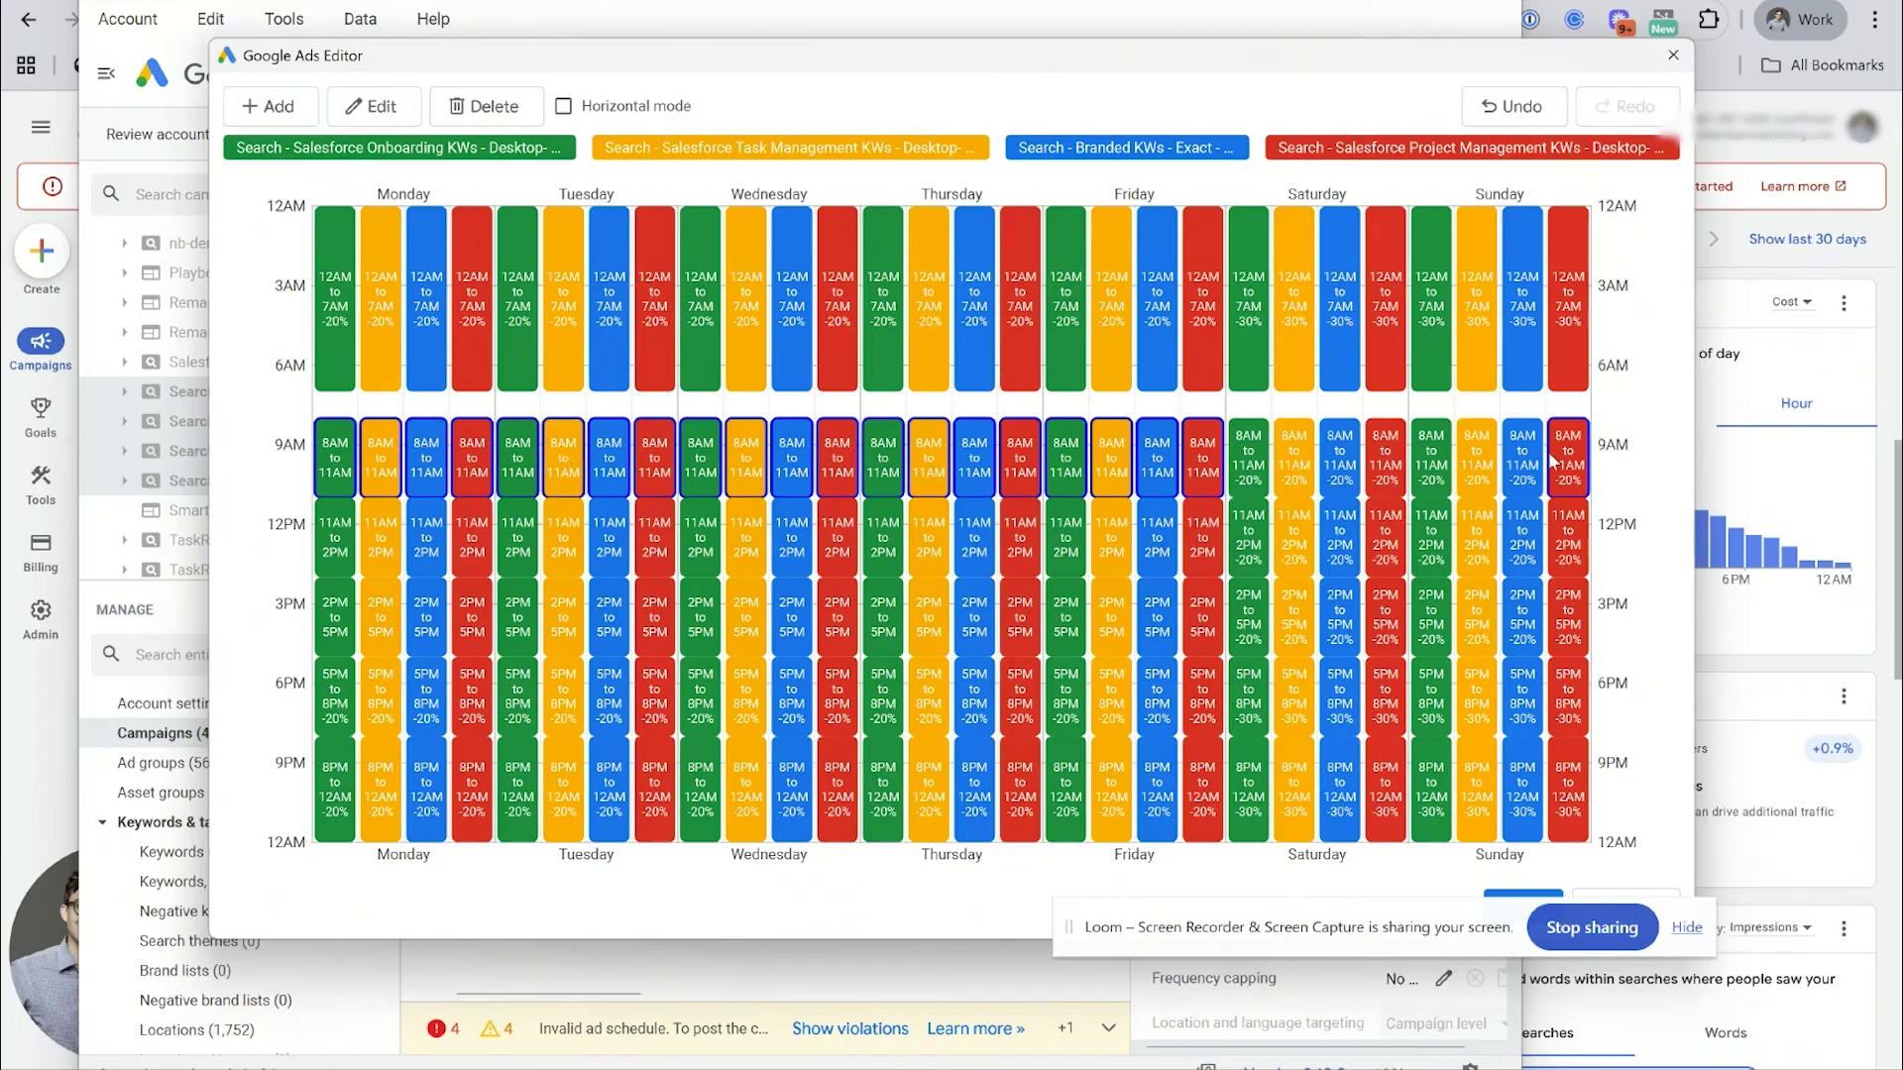
drag(1506, 458, 1197, 401)
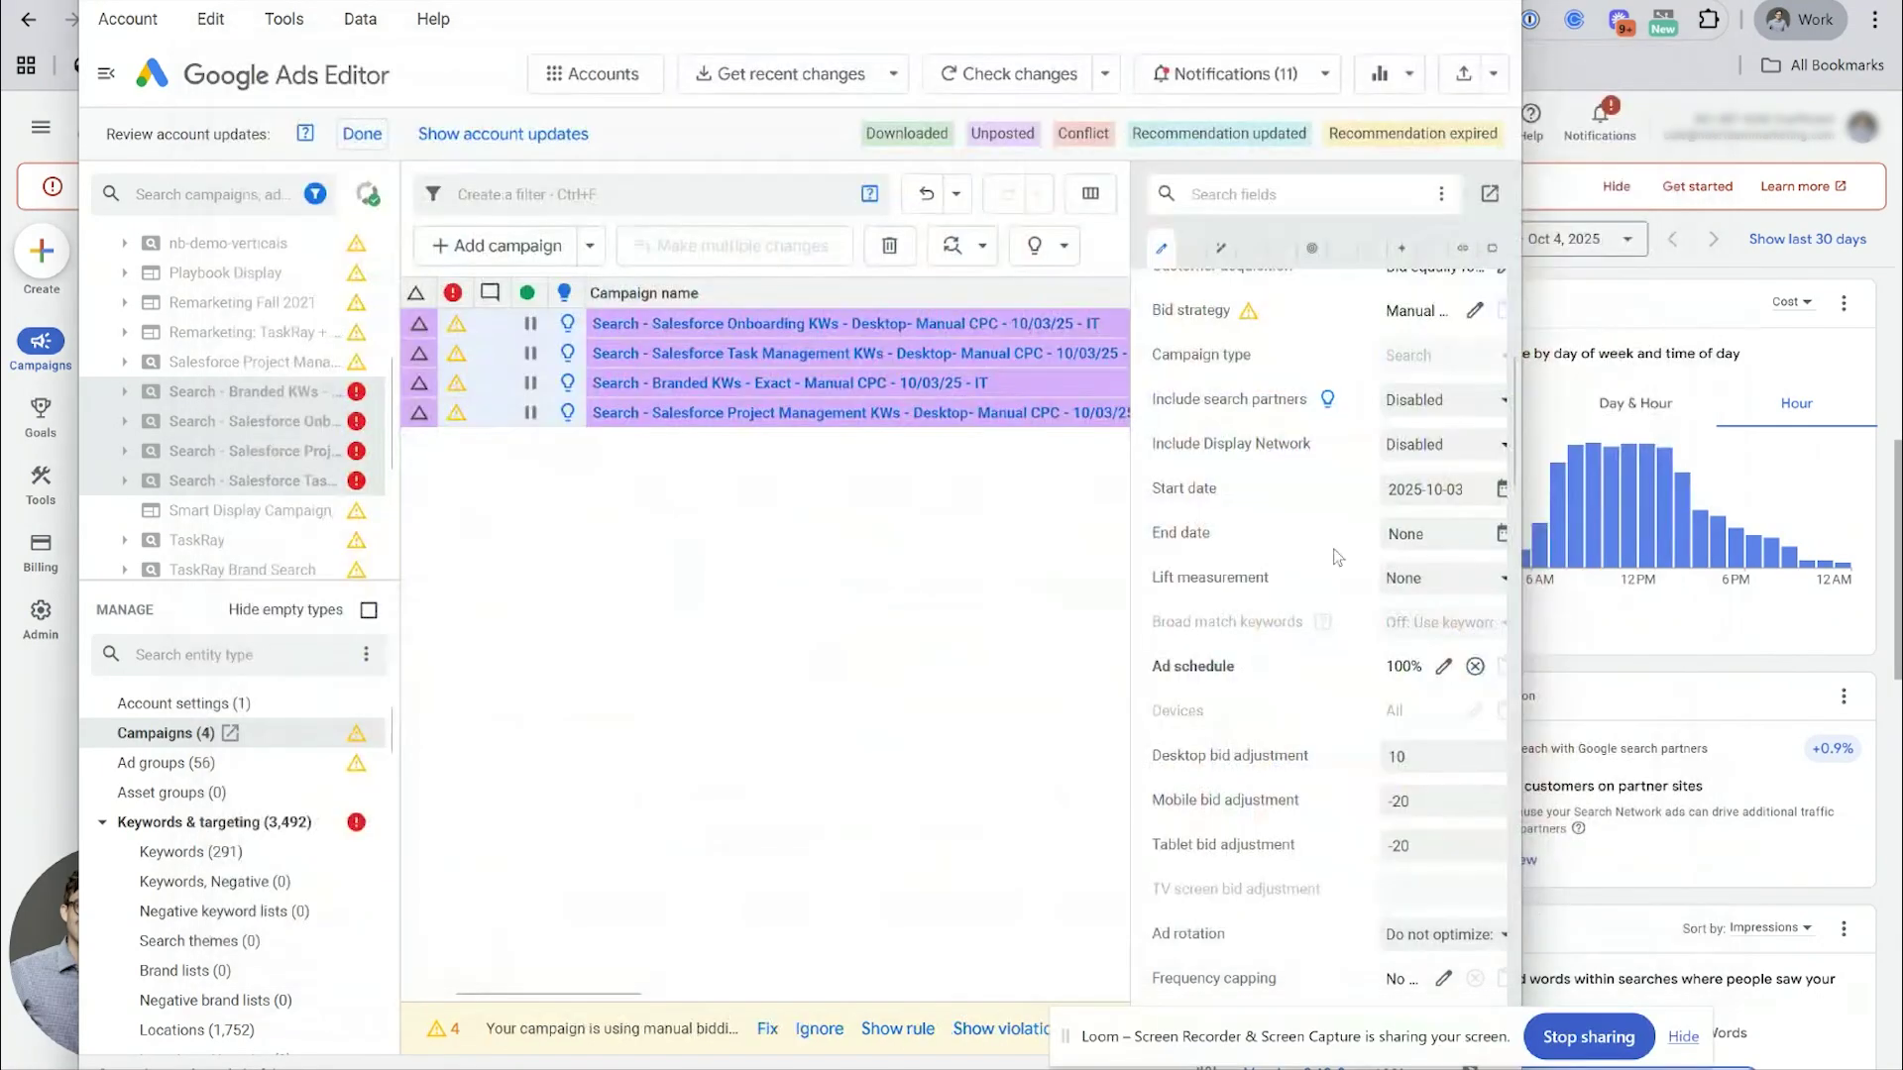
- Reopen the four campaigns' ad schedule and switch to Snagit Editor to check the hourly Cost / conv. chart
click(1443, 668)
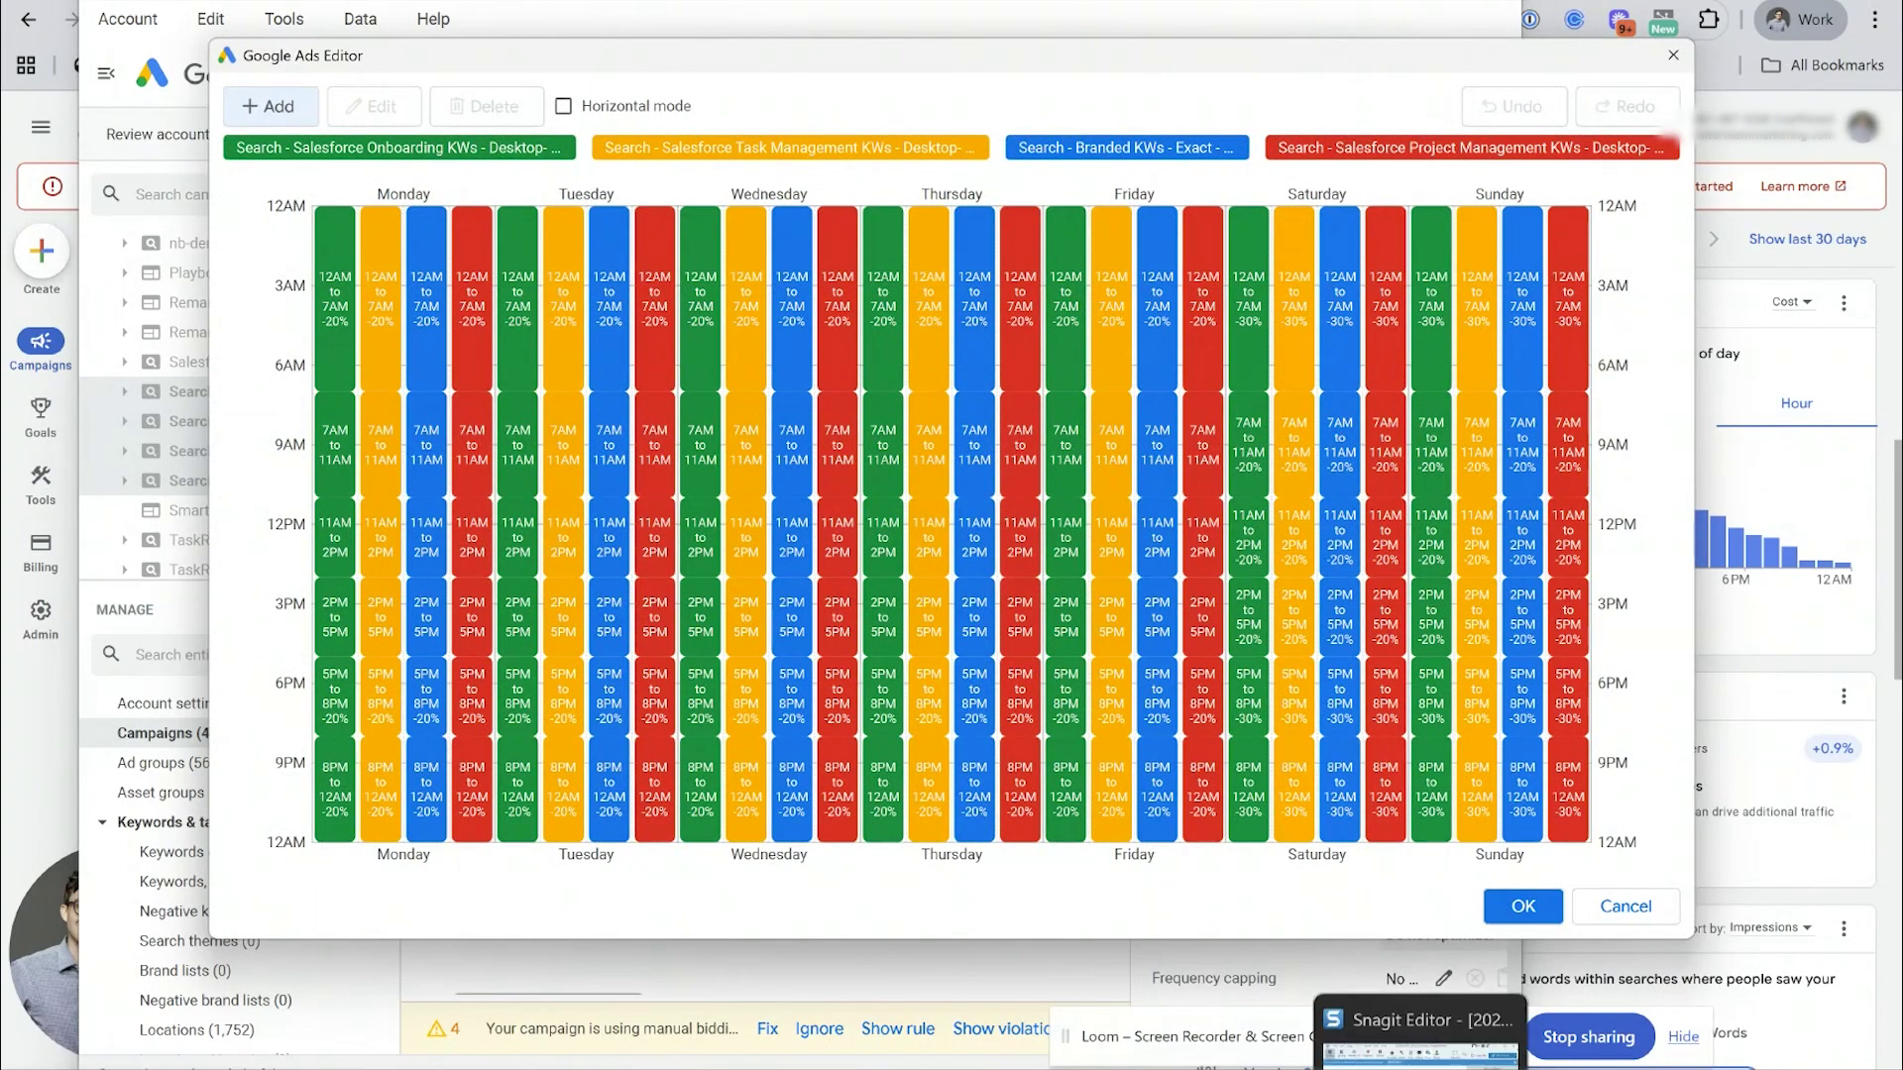
click(1421, 1068)
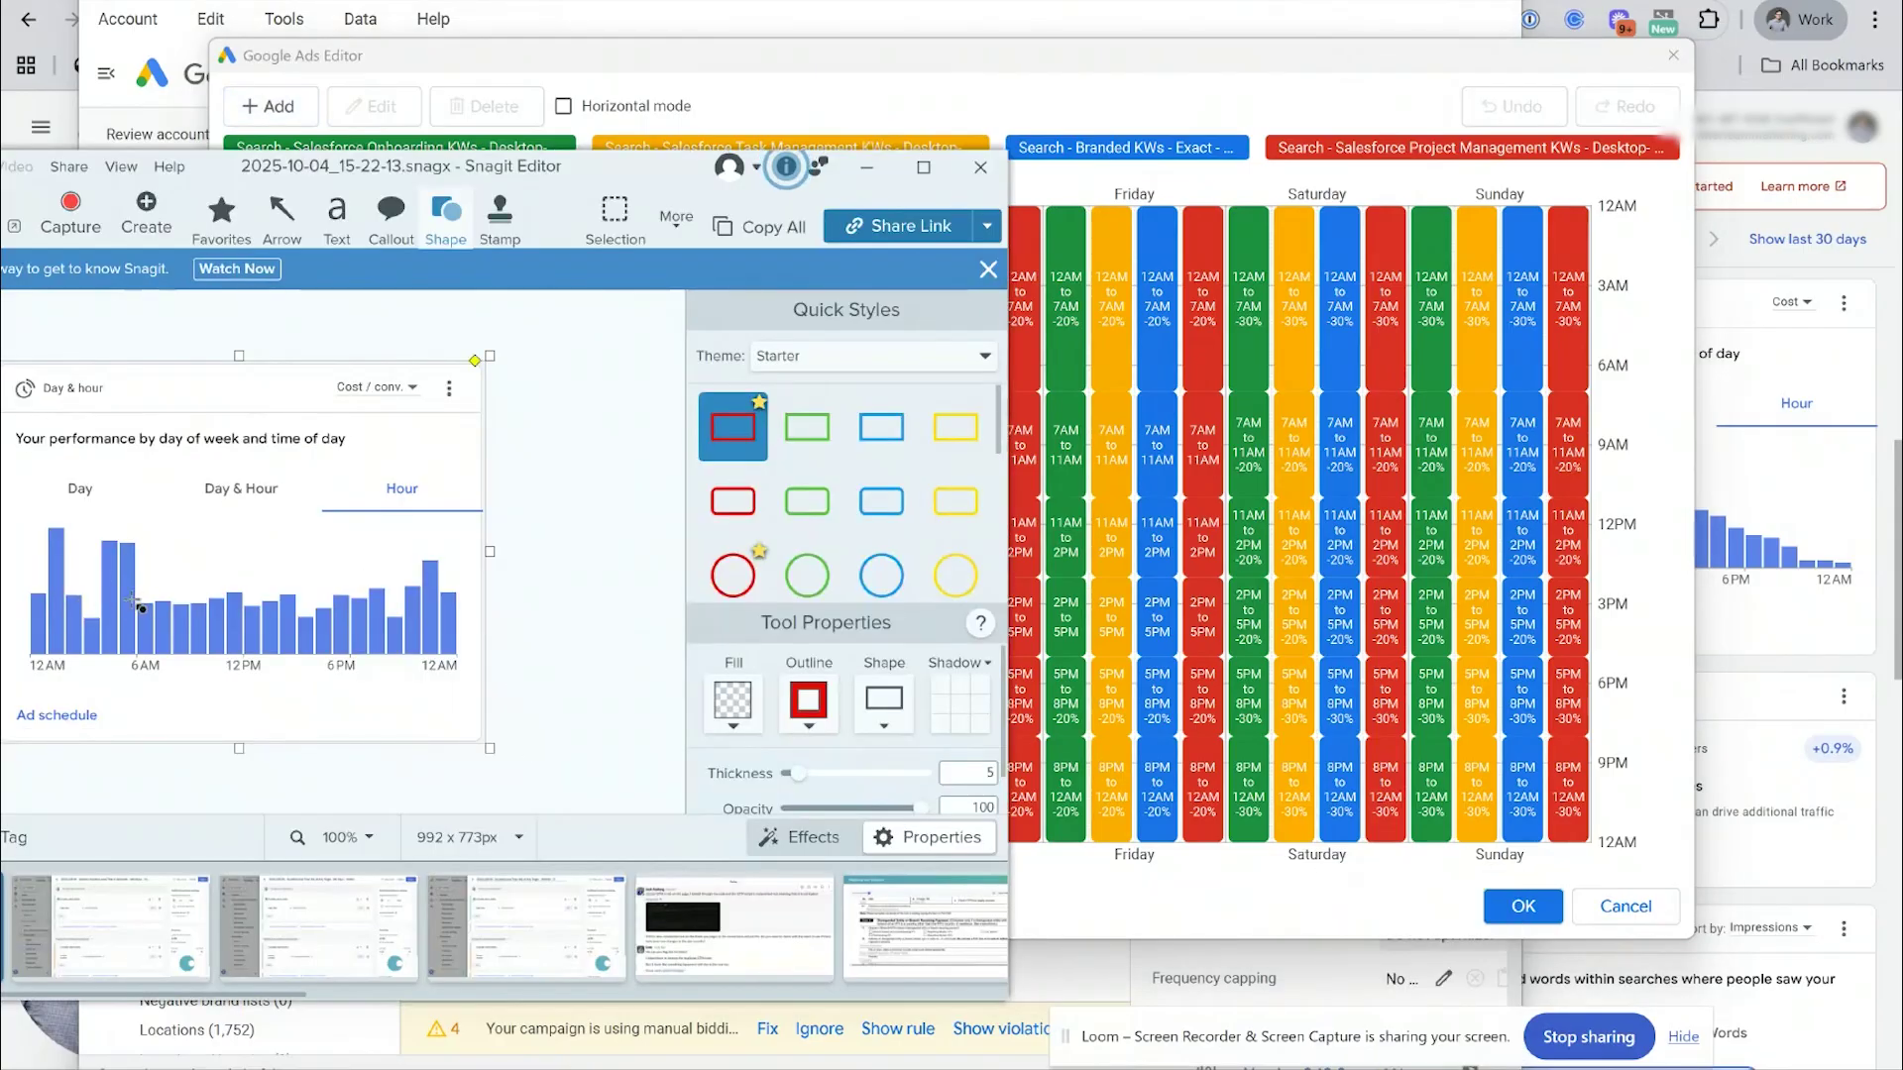
- Back in the ad schedule, set the Project Management campaign's weekend 7 AM to 11 AM interval to start at 6 AM
click(1389, 430)
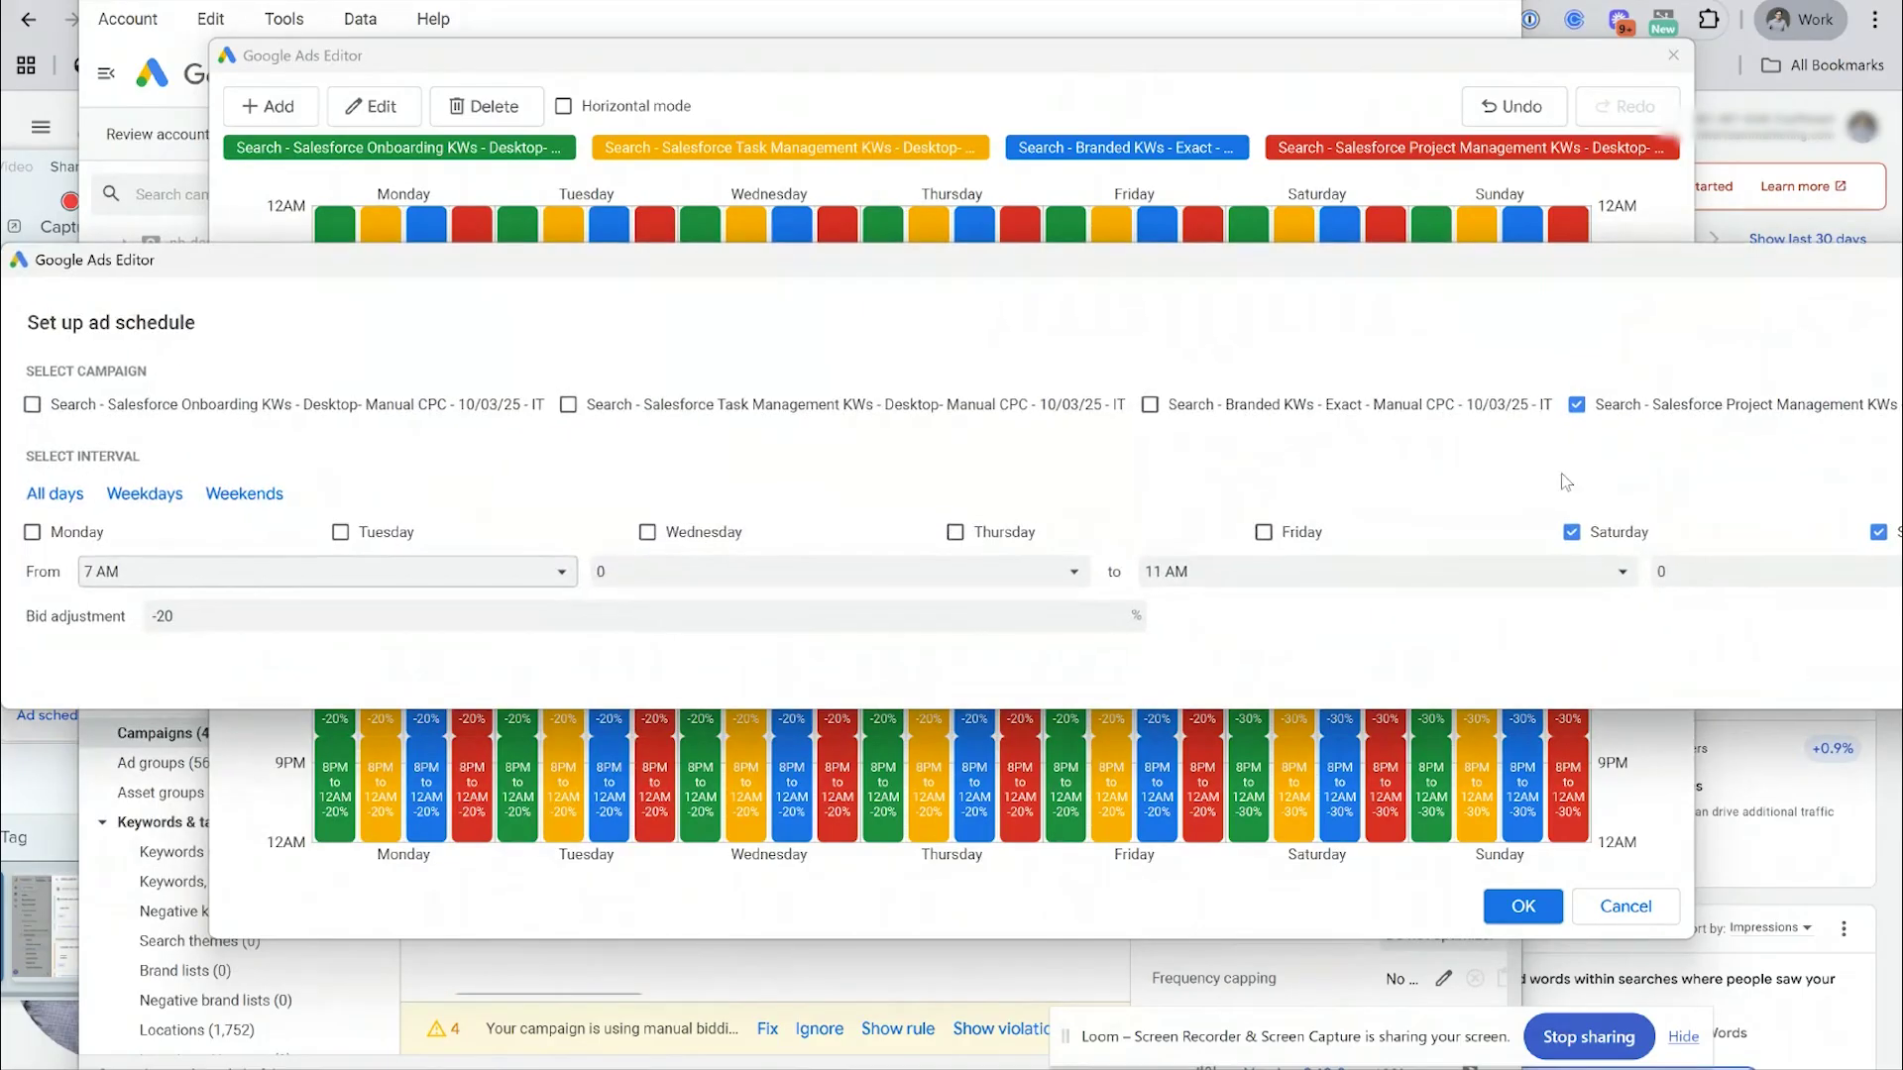
click(279, 588)
click(277, 719)
click(1523, 906)
- Set the Project Management campaign's weekend overnight interval to end at 4 AM
double_click(1569, 278)
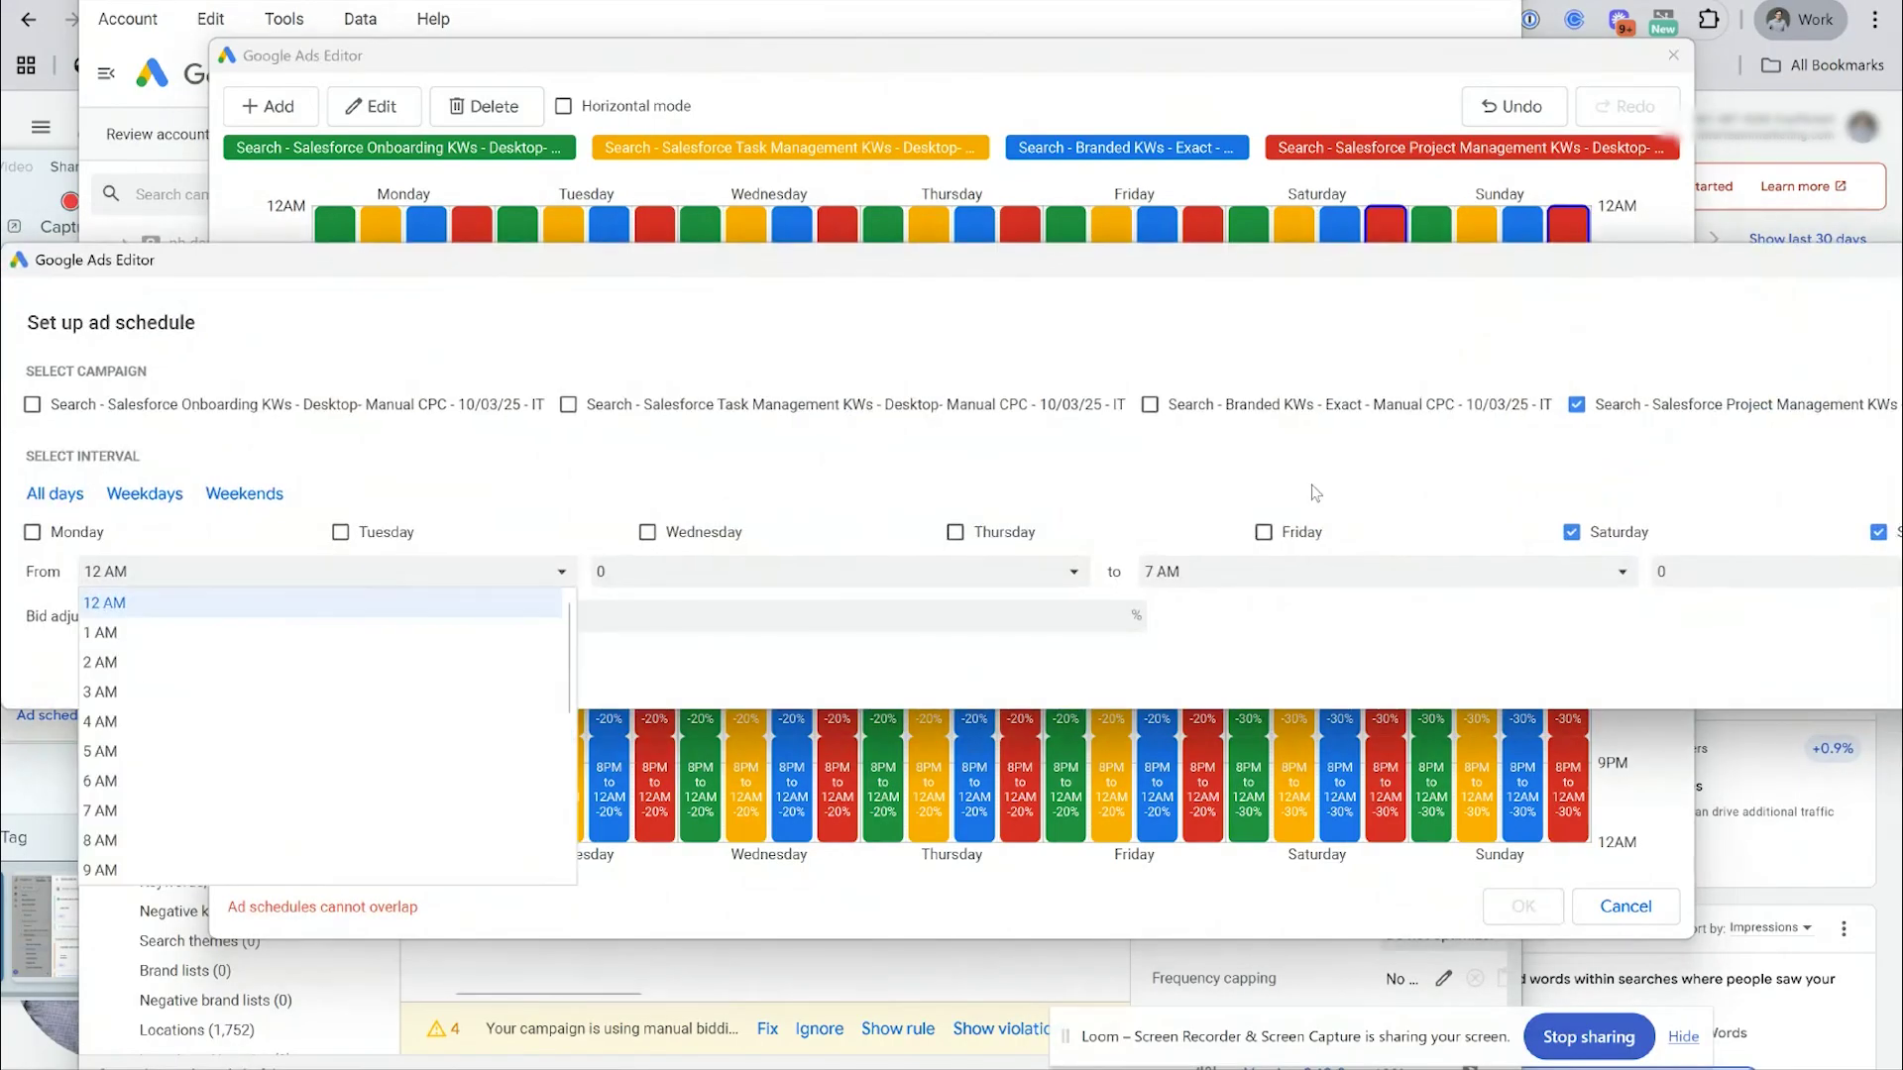
click(1295, 575)
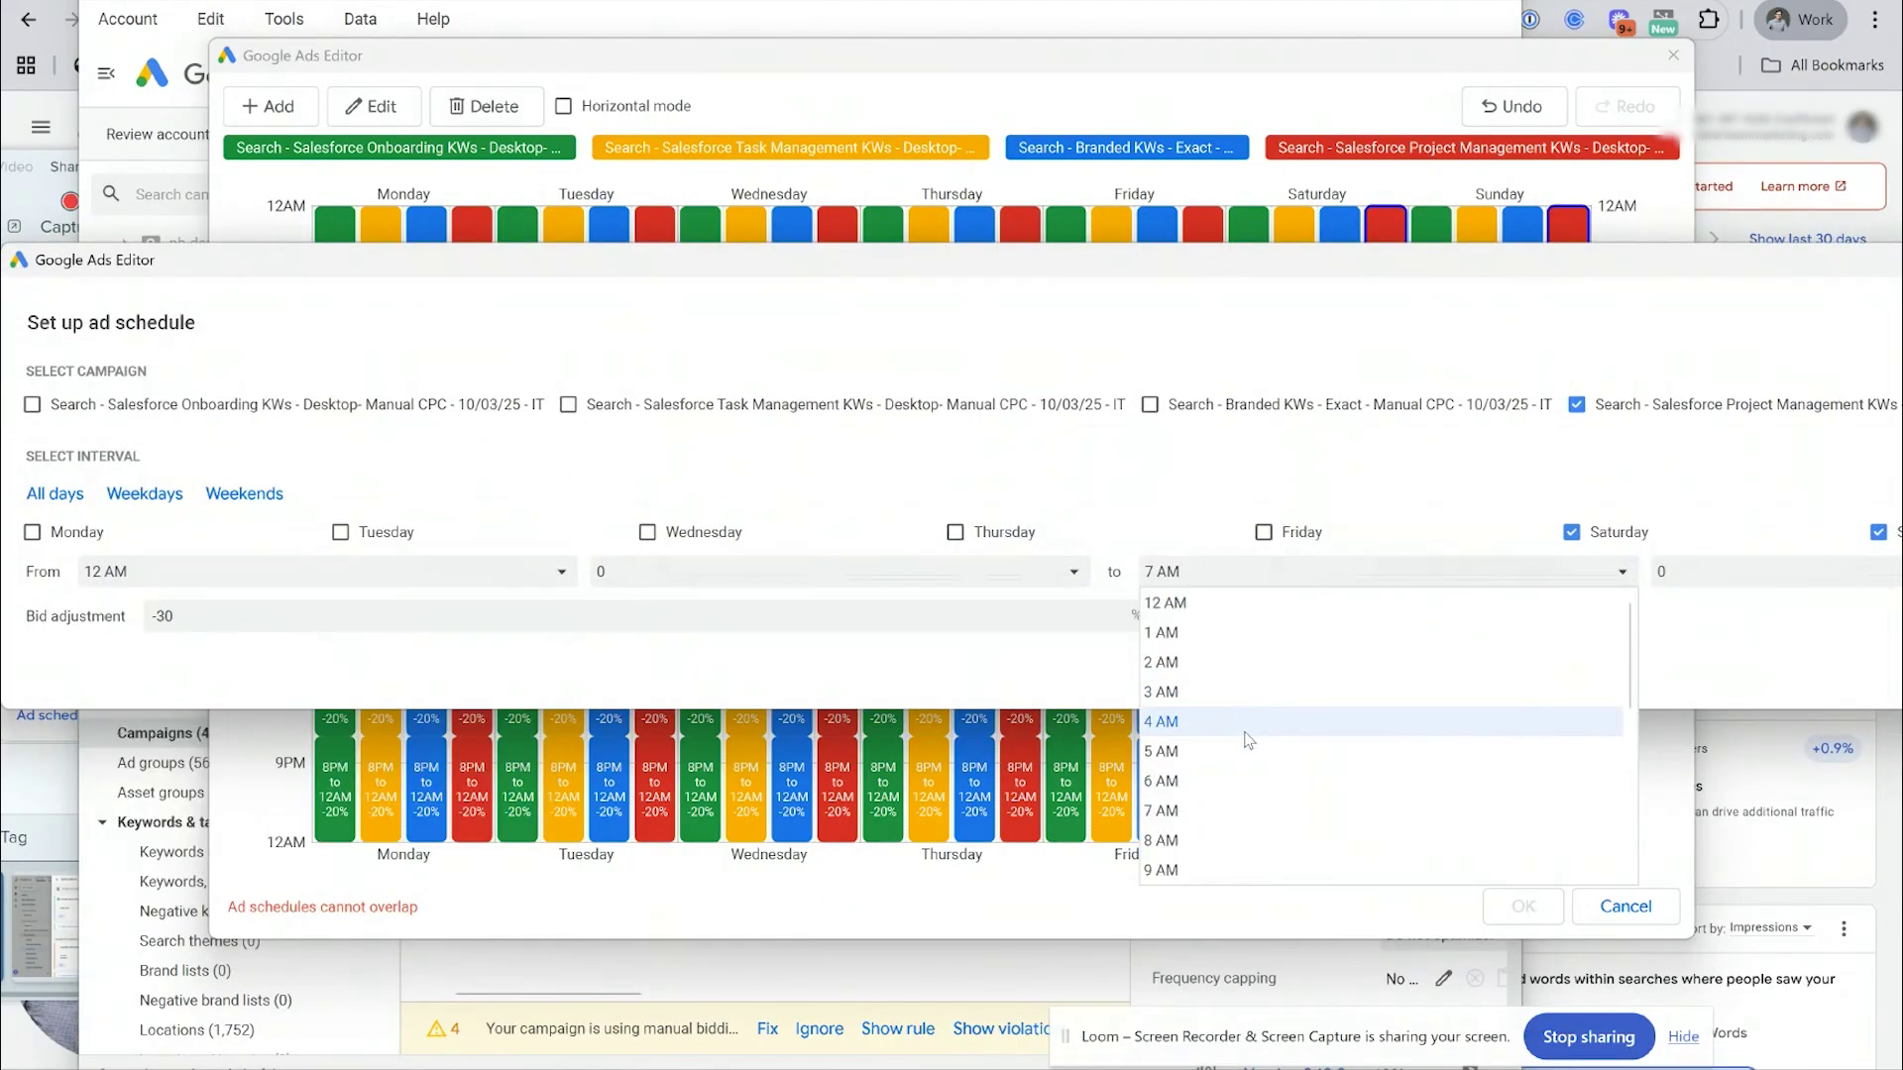
click(1245, 734)
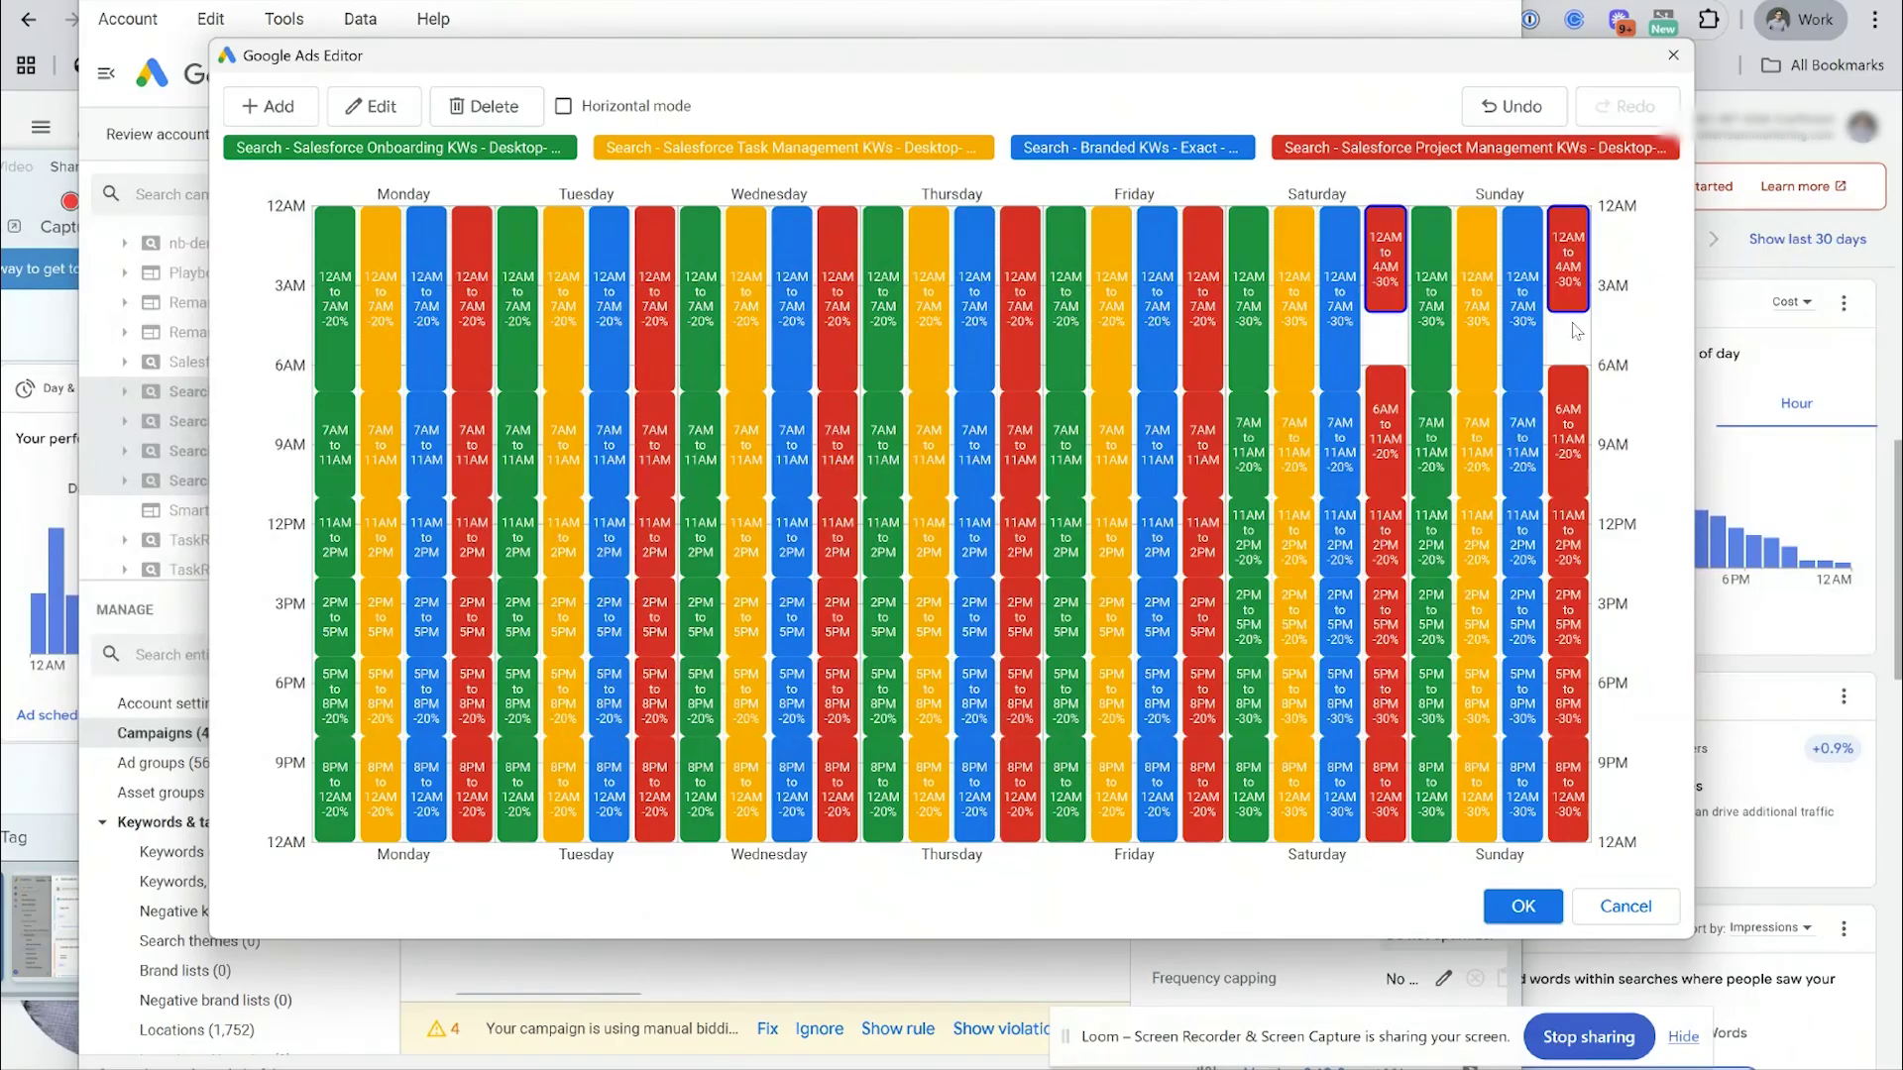
- Review the hourly Cost / conv. chart in Snagit Editor again, then return to Google Ads Editor and confirm the ad schedule
mouse_move(1456, 1058)
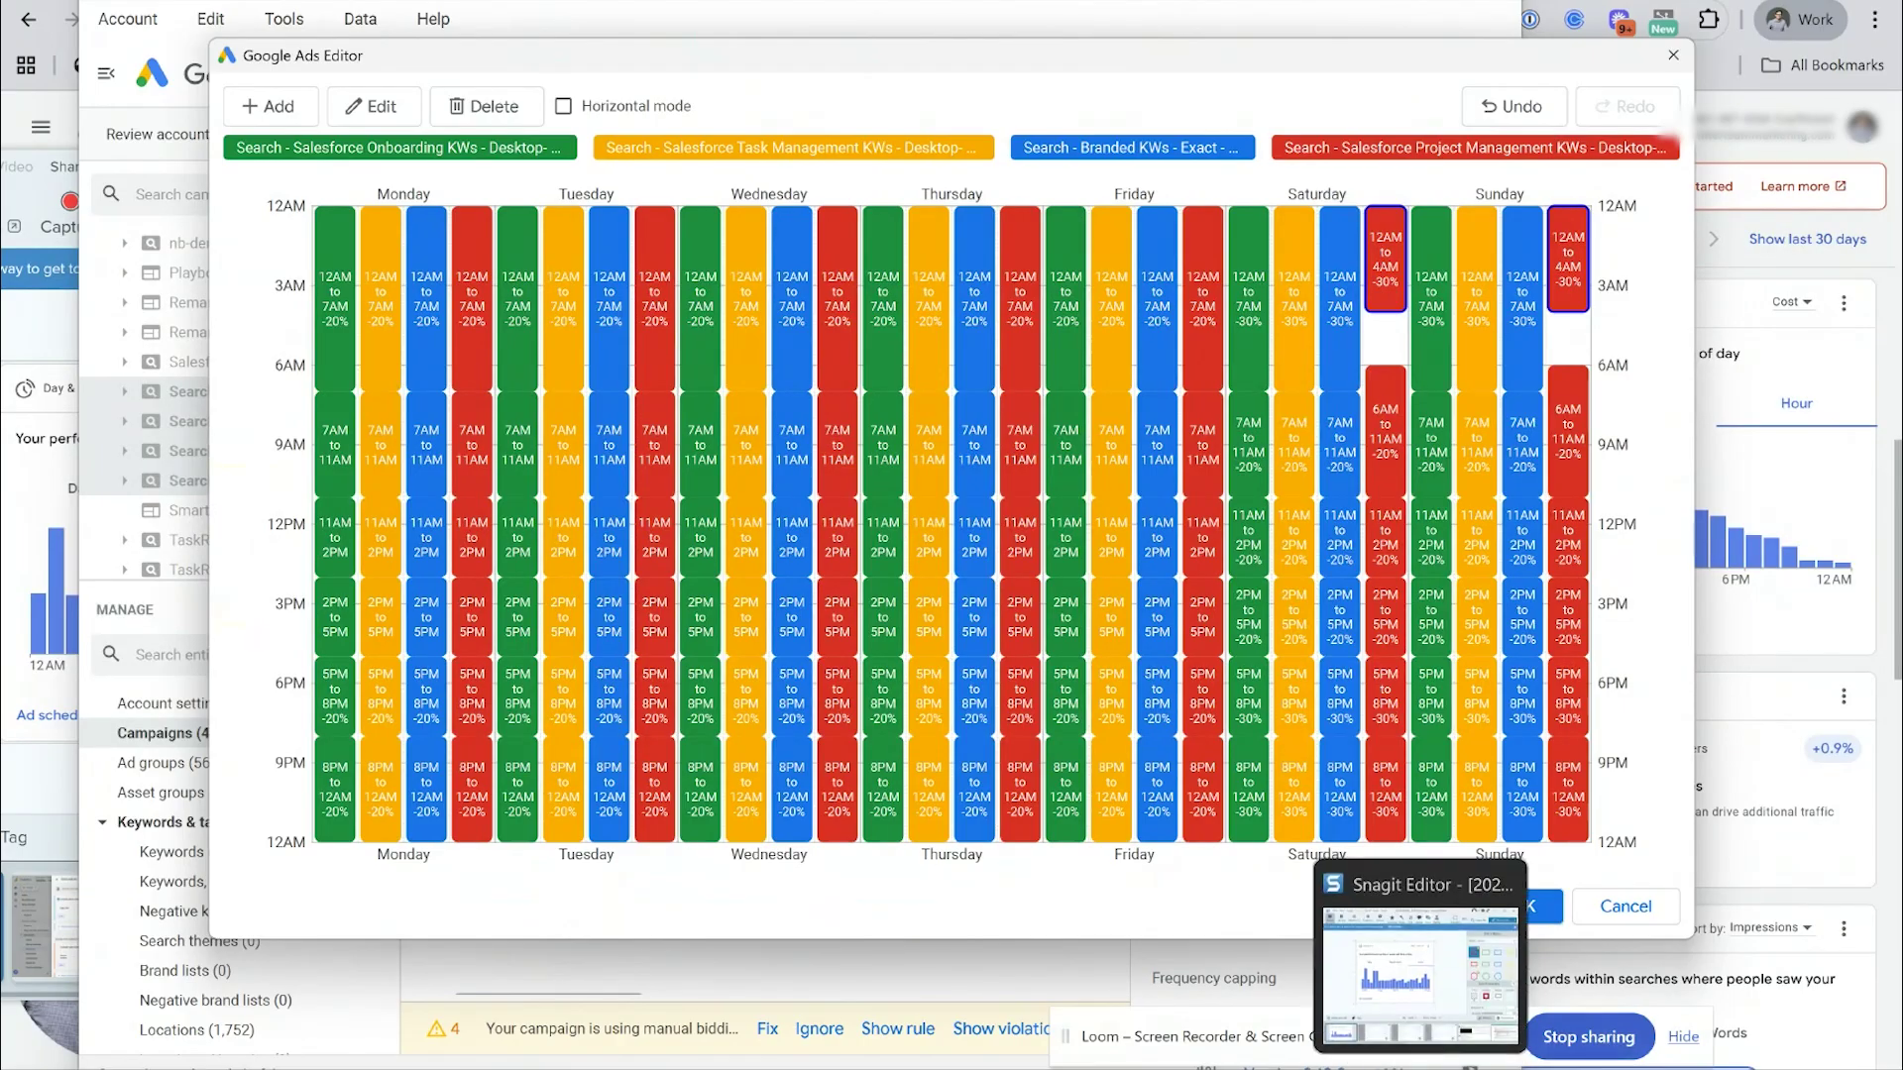
click(1456, 991)
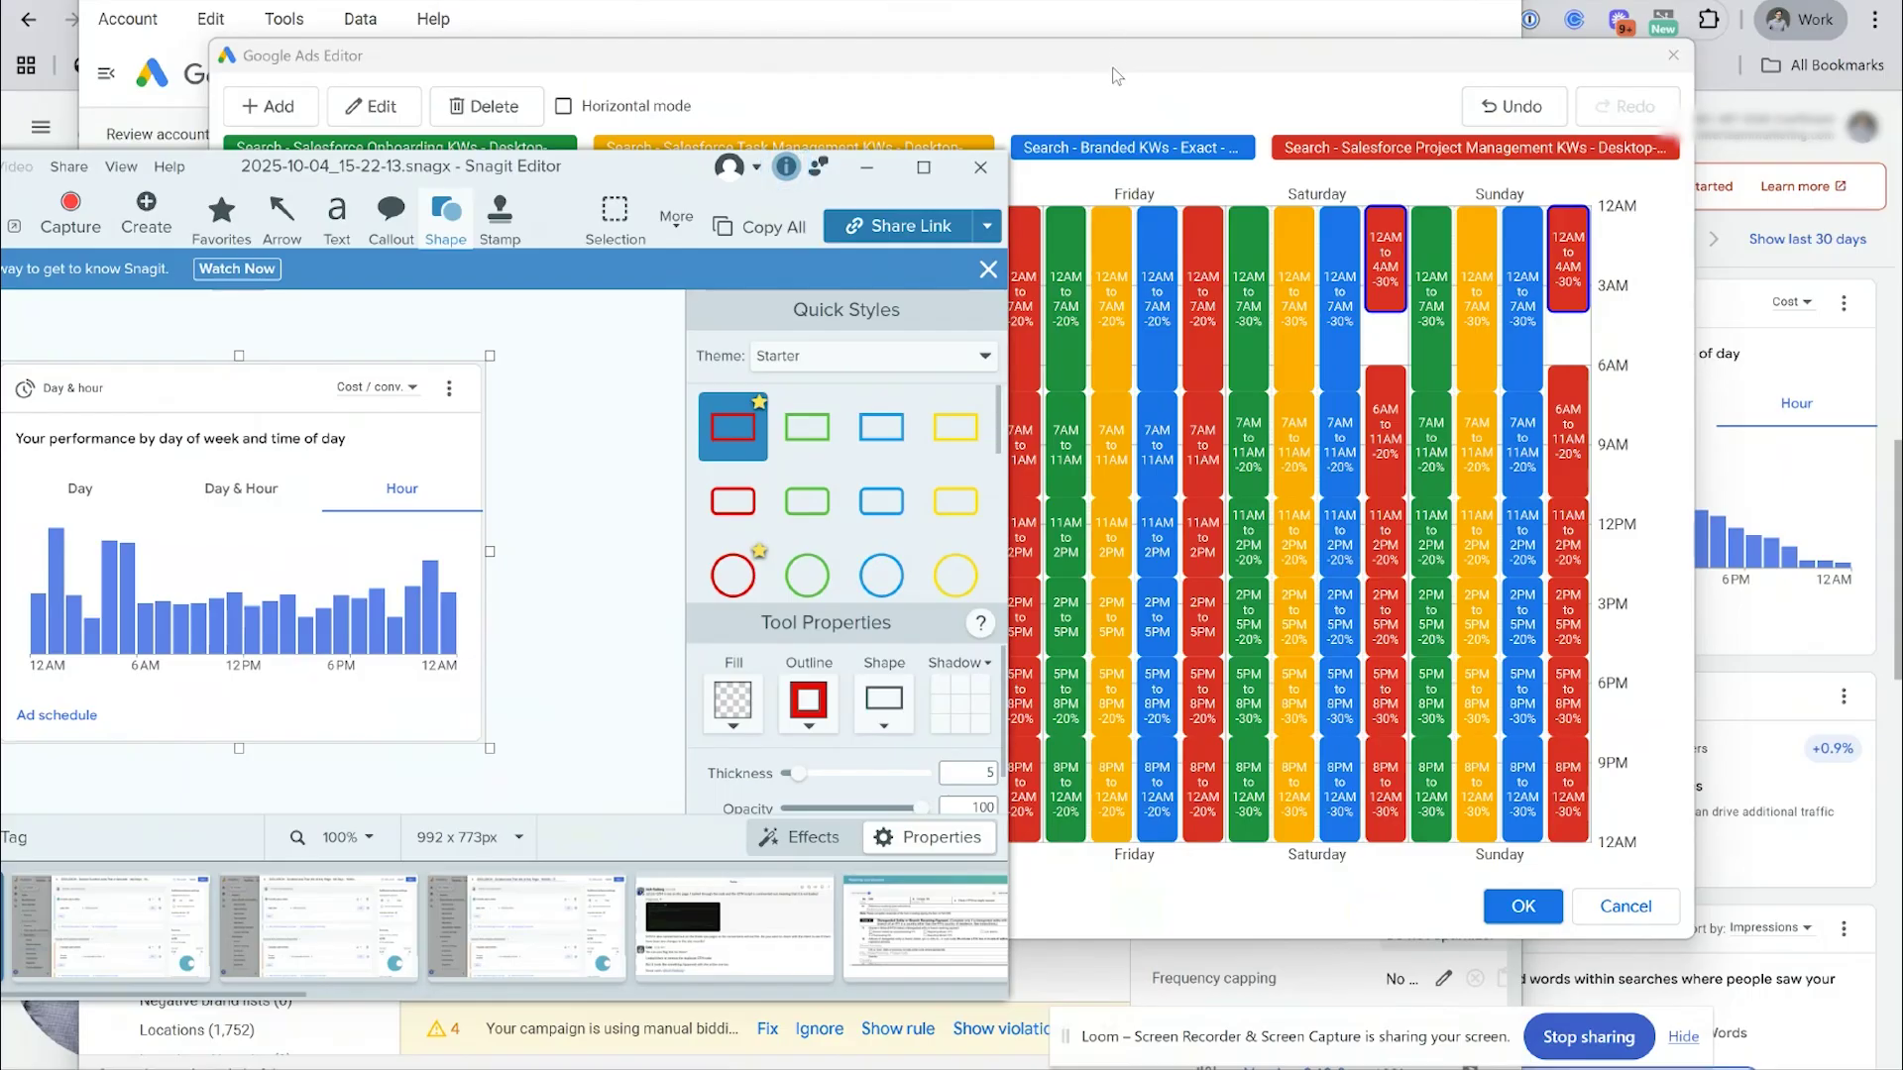
click(942, 145)
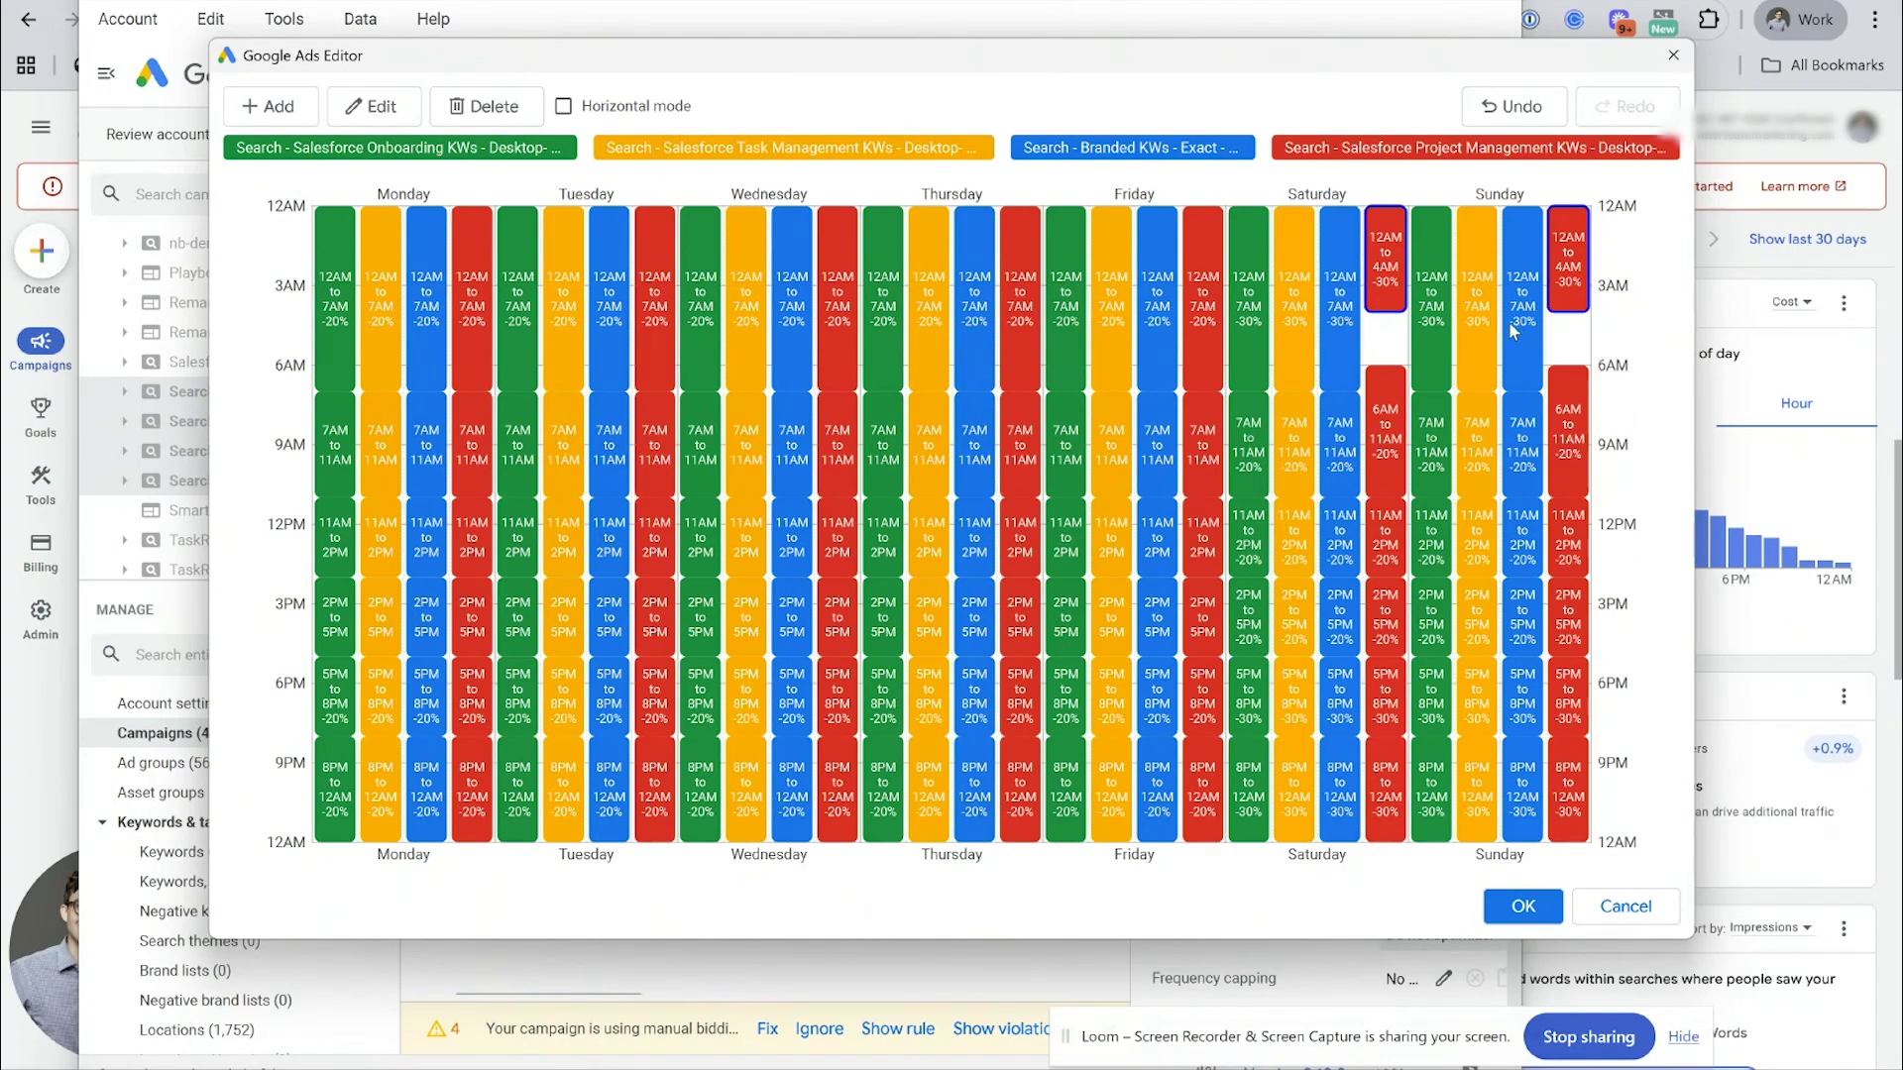
click(1523, 905)
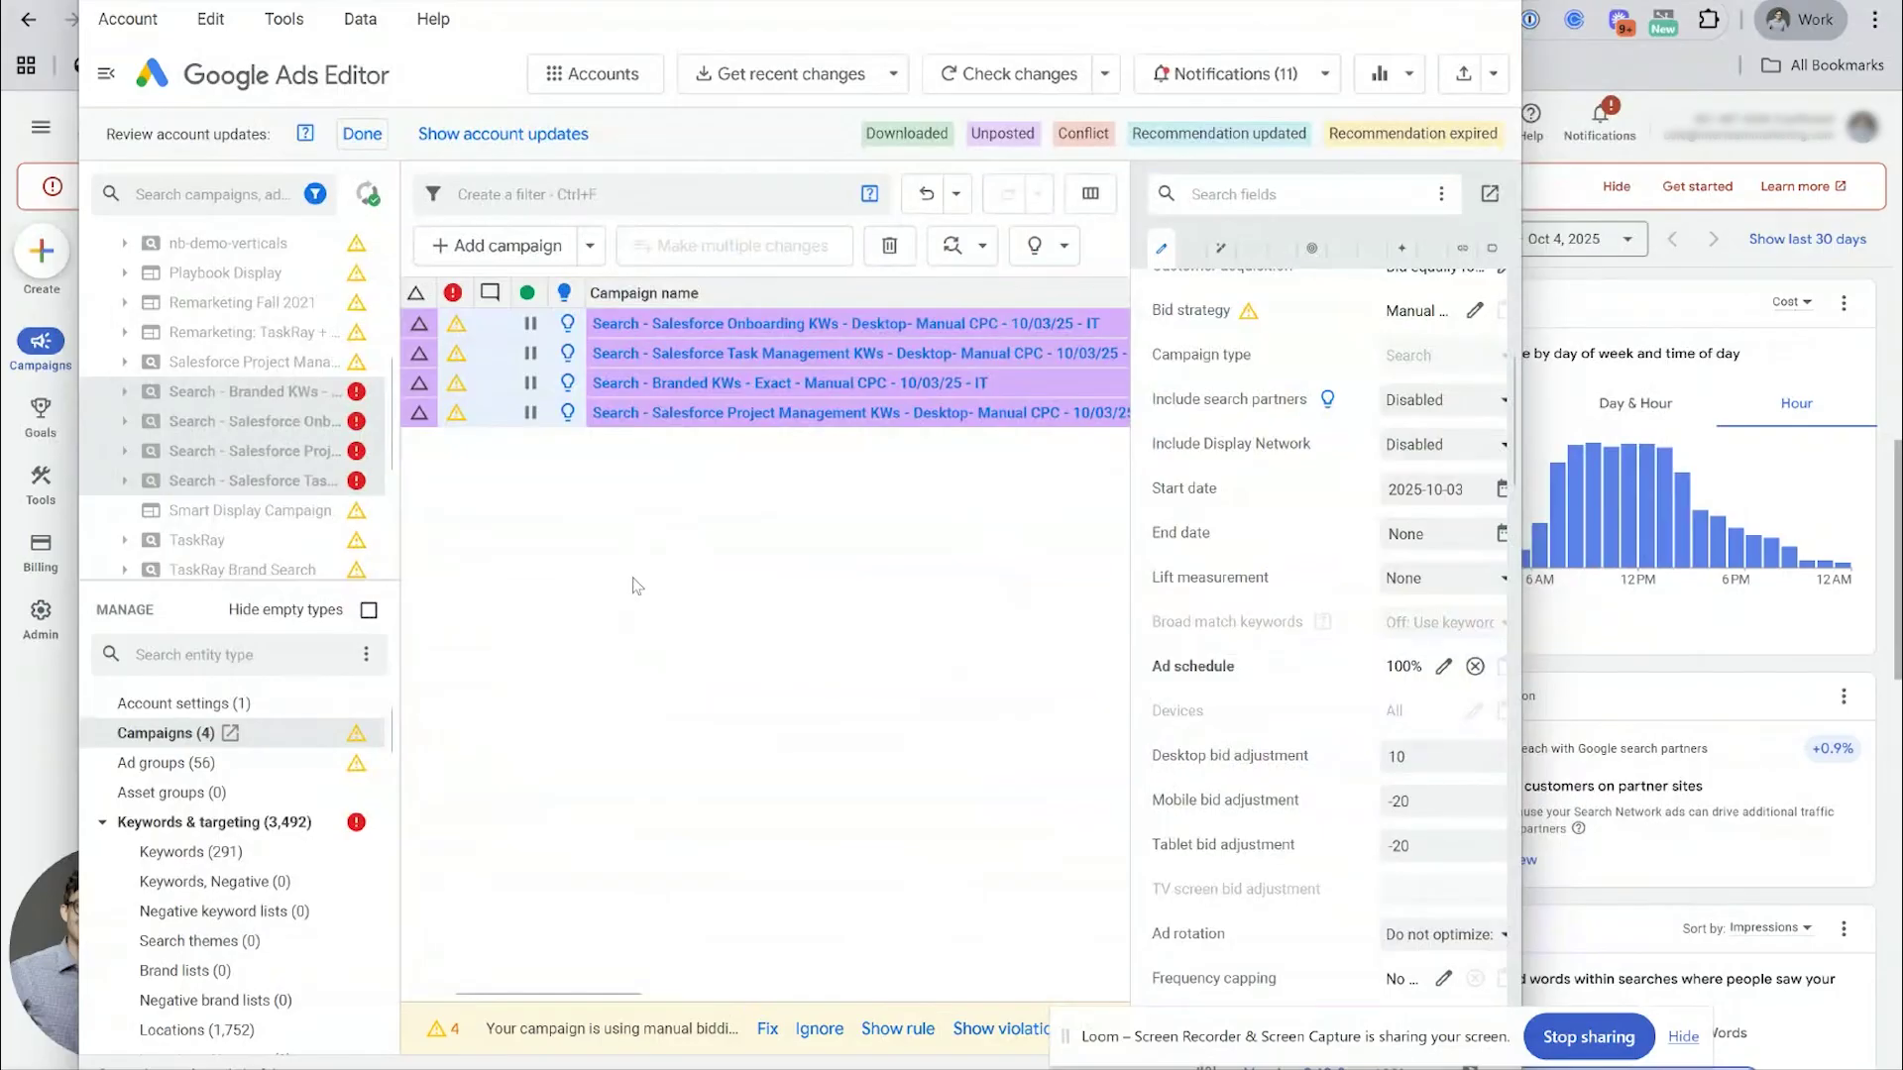
- Select all four search campaigns, post their changes to the account and close the posting summary
click(891, 329)
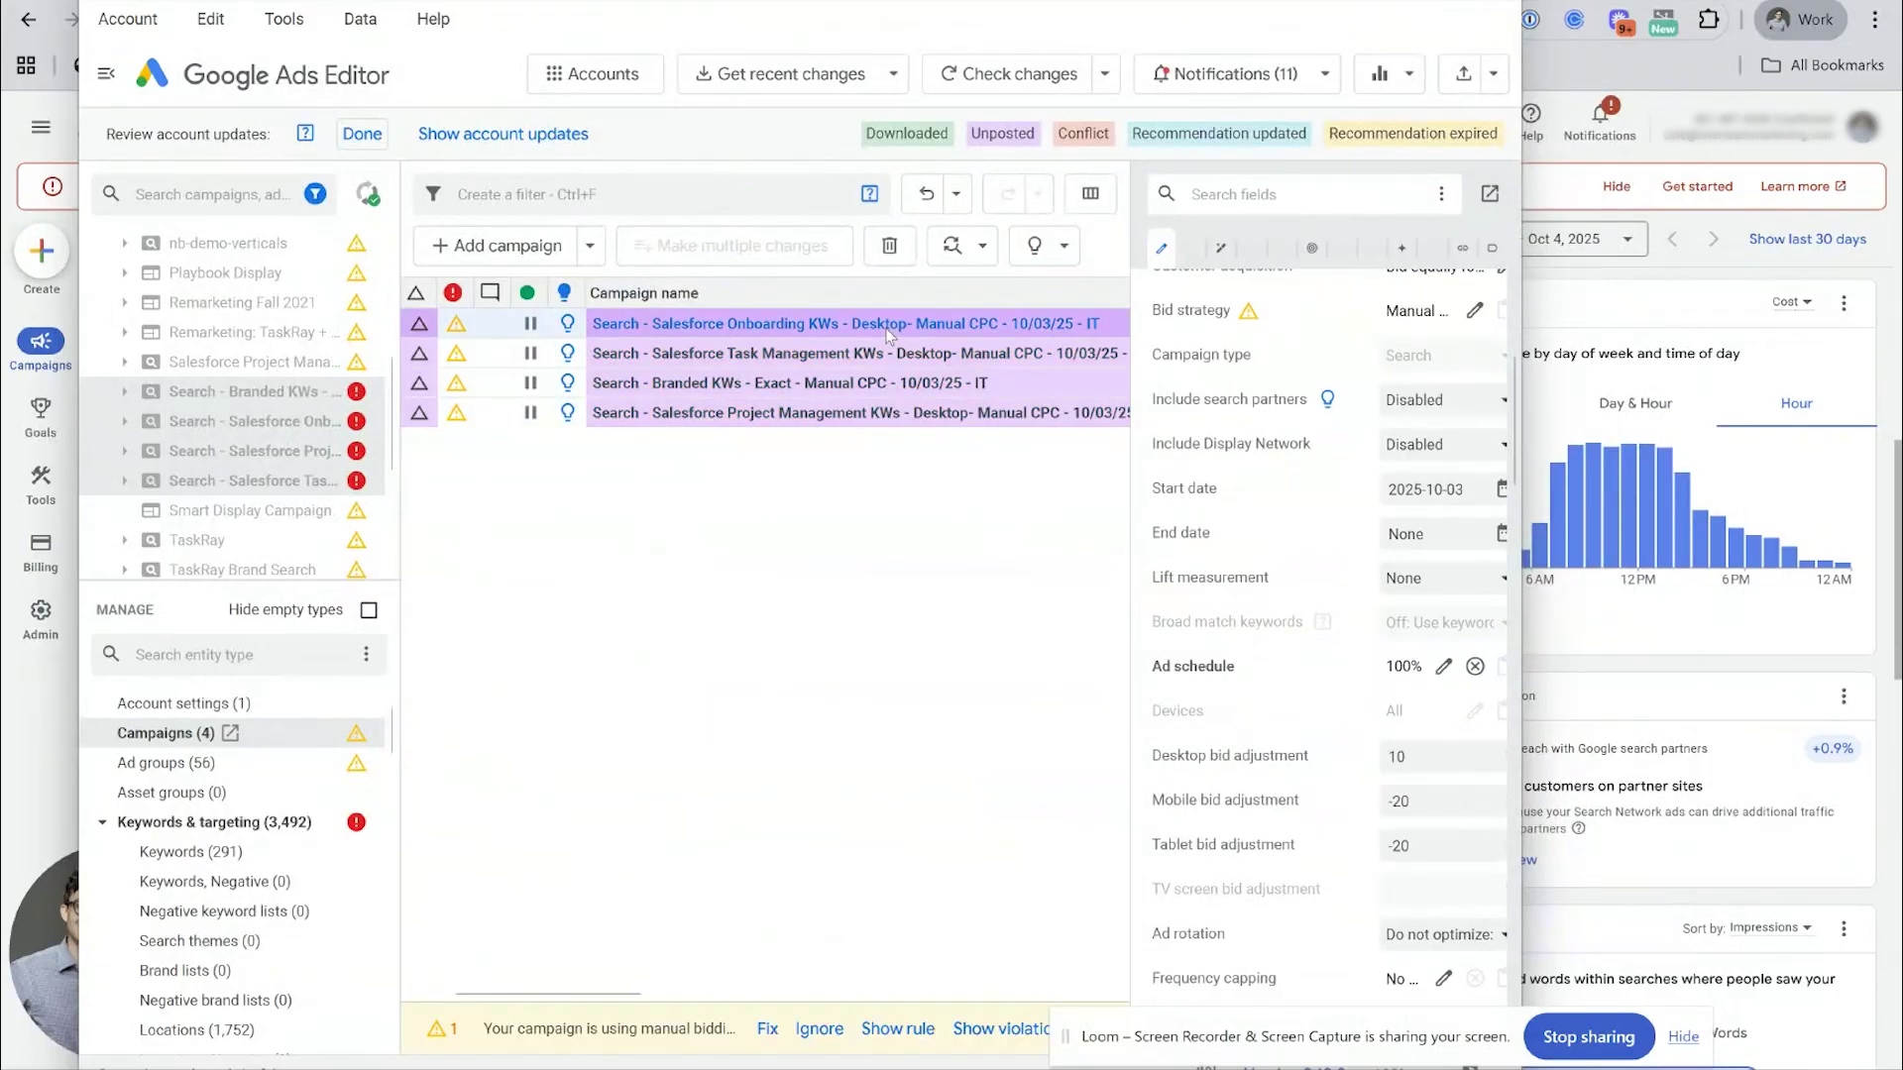
shift+click(901, 420)
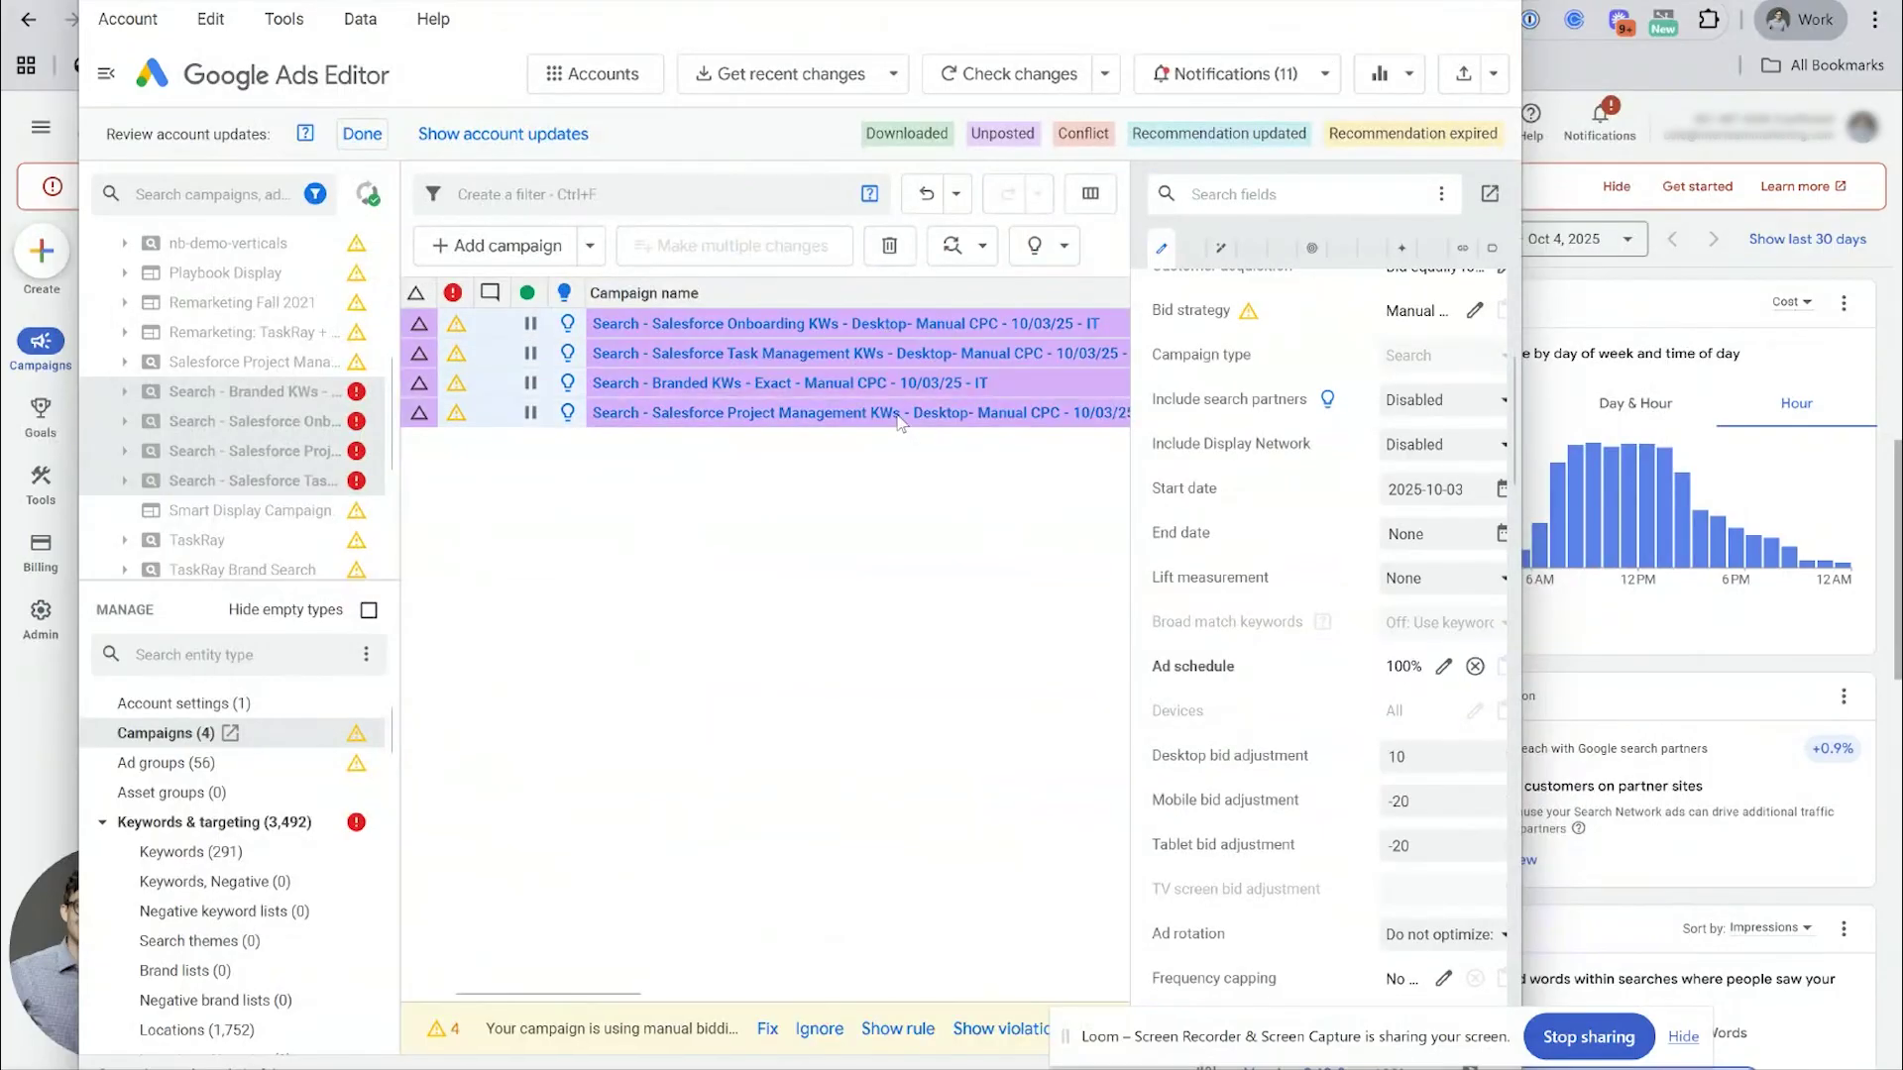
click(1463, 73)
click(1076, 772)
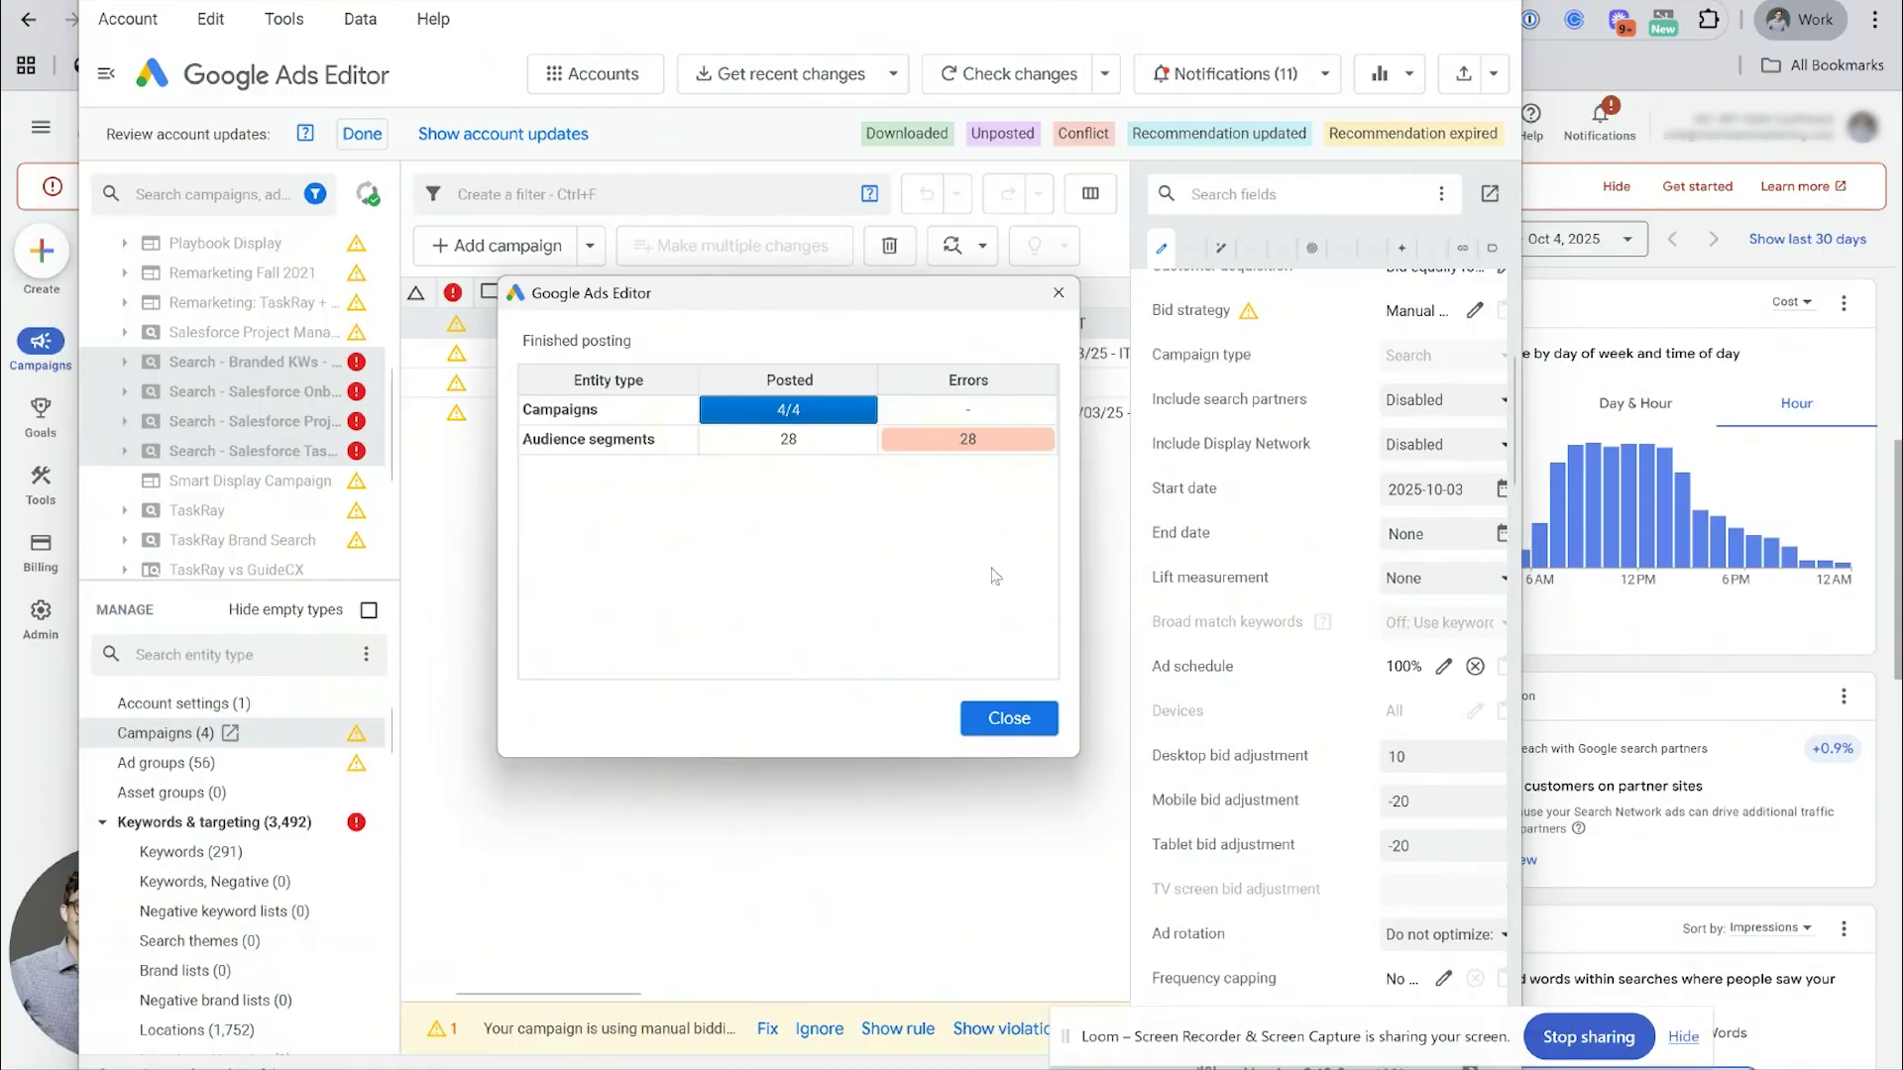
click(1028, 724)
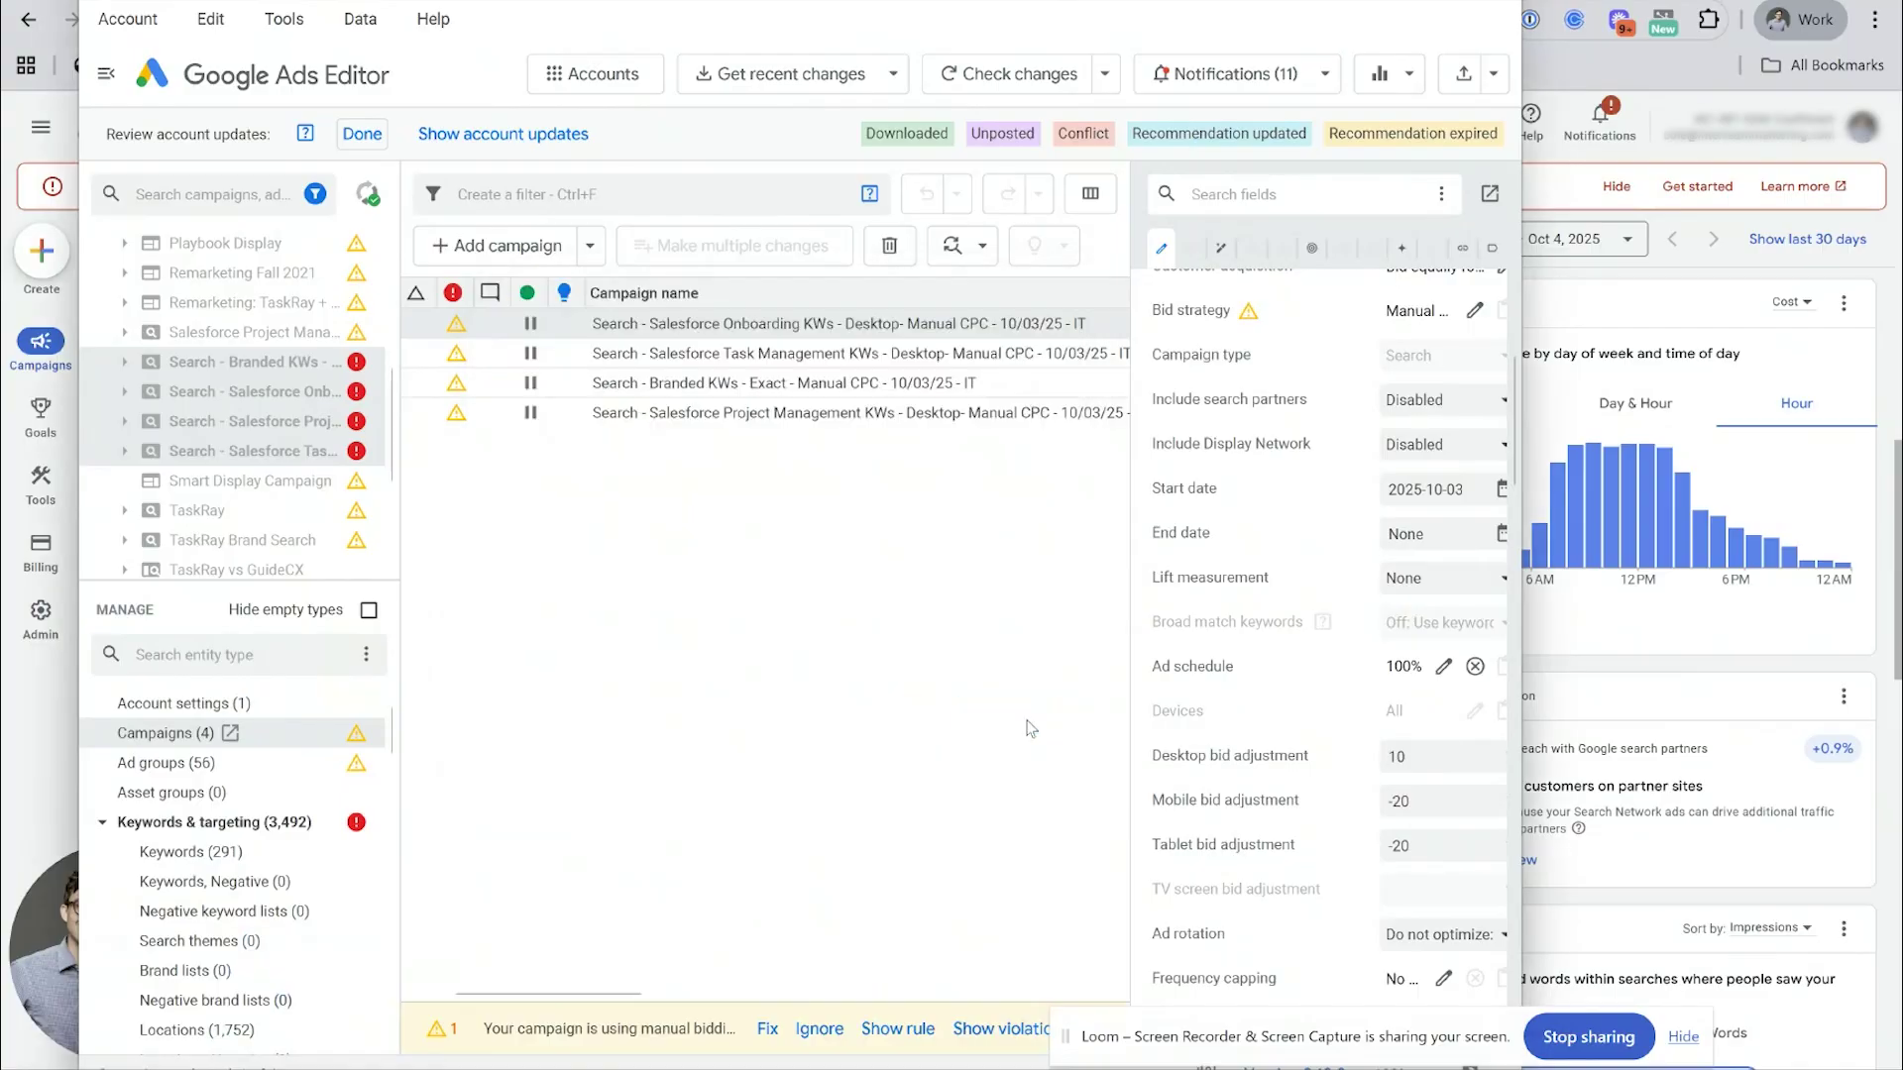